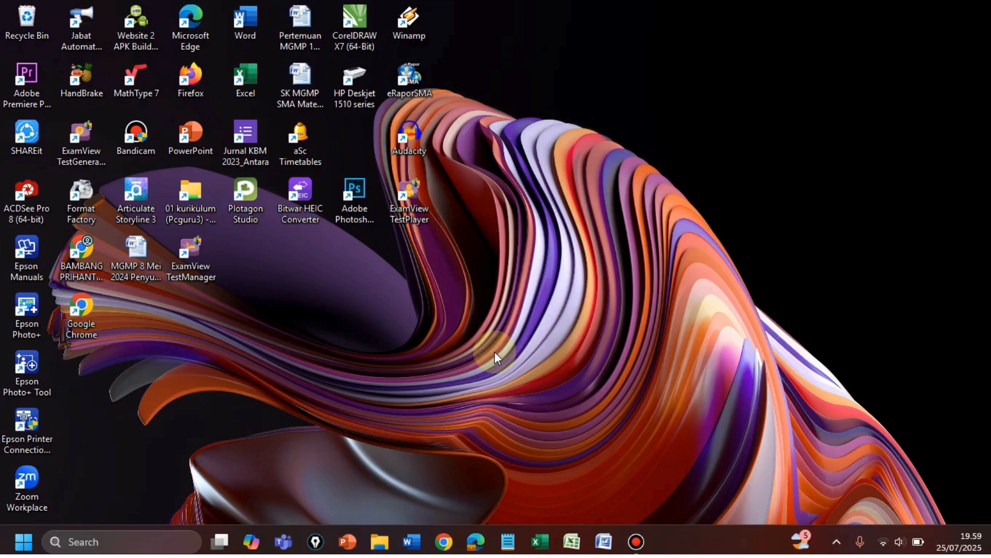
# Launch Google Chrome and pick the school profile
pyautogui.click(442, 545)
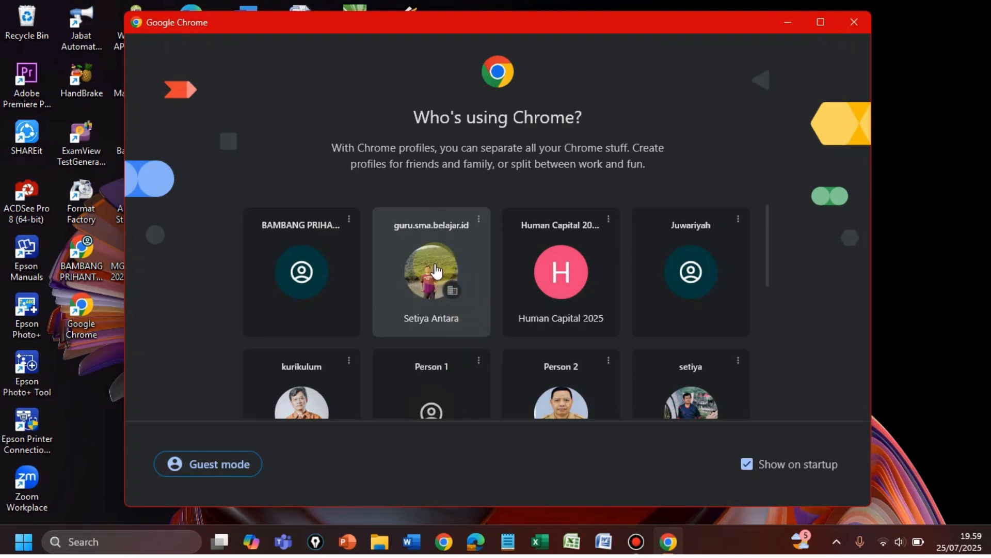
pyautogui.click(435, 269)
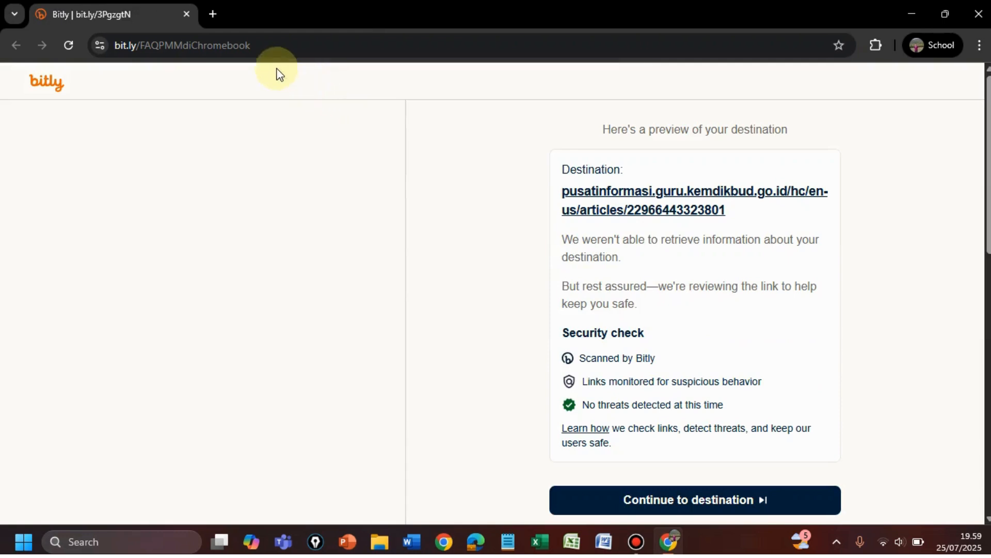
# In a new tab, go to spada.sman1boyolali.sch.id via the autocompleted address
pyautogui.click(212, 13)
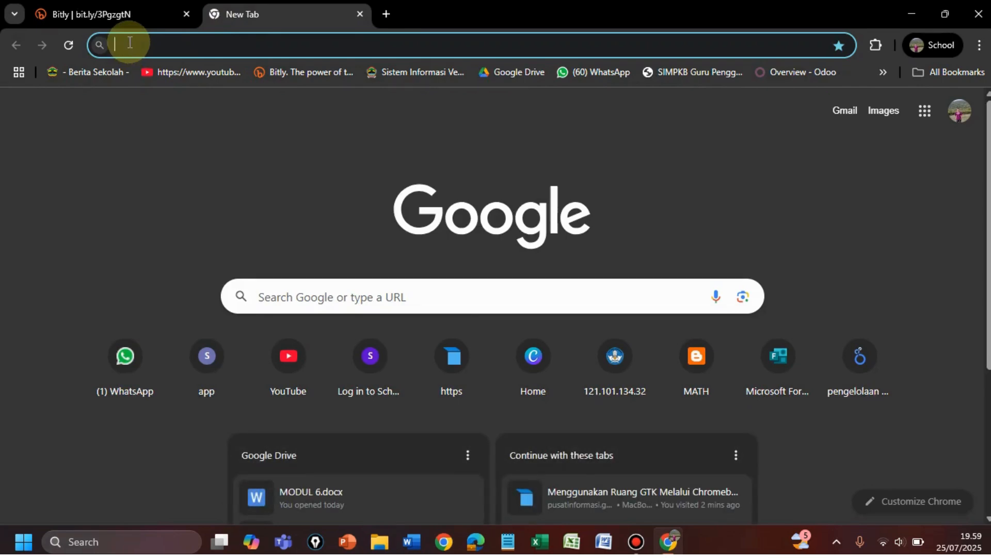
pyautogui.write('spada')
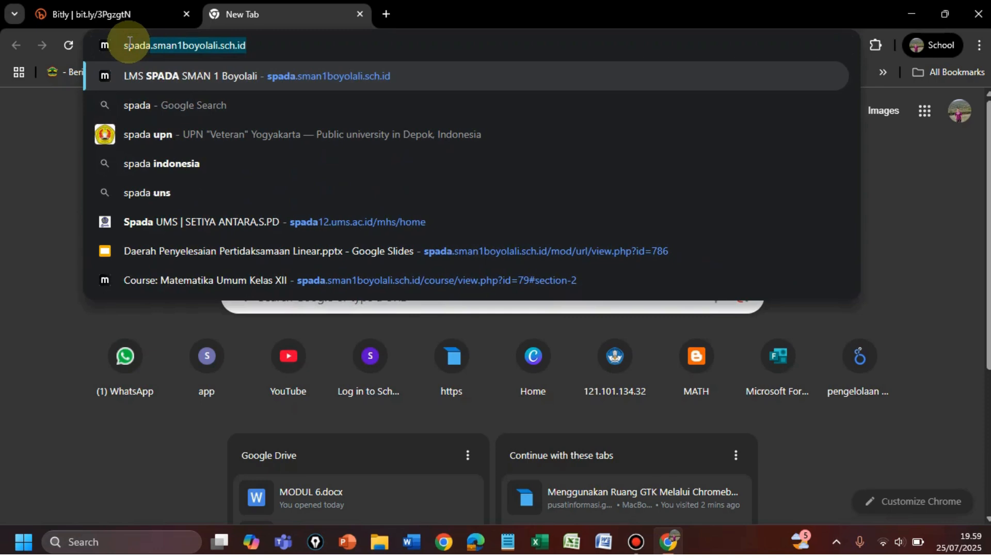
pyautogui.write('.s')
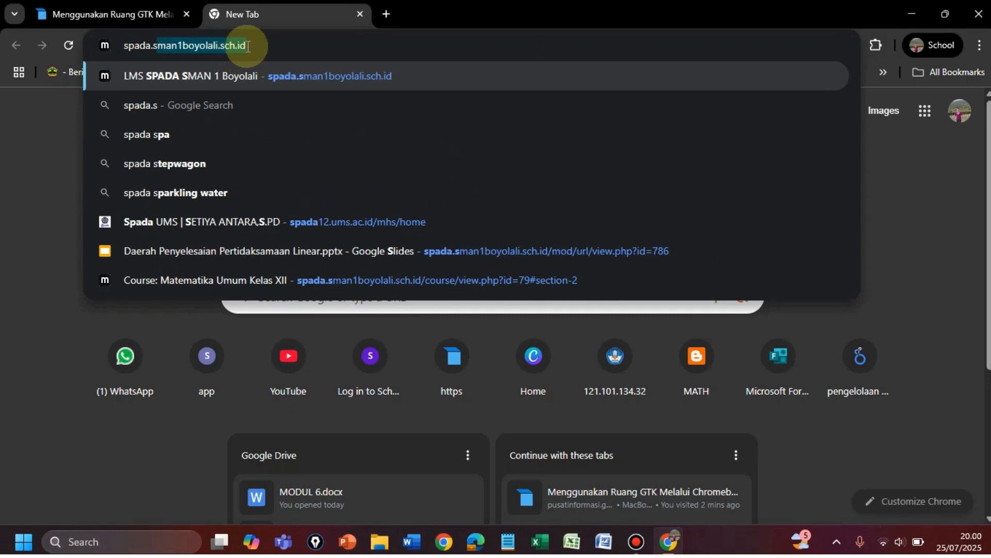
pyautogui.press('Return')
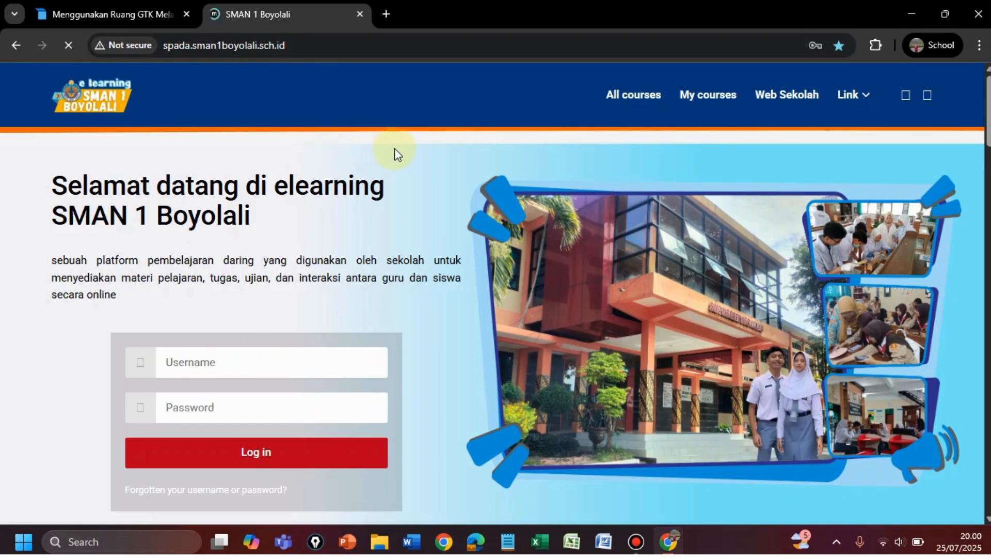
# Log in with the teacher's username and password
pyautogui.click(188, 363)
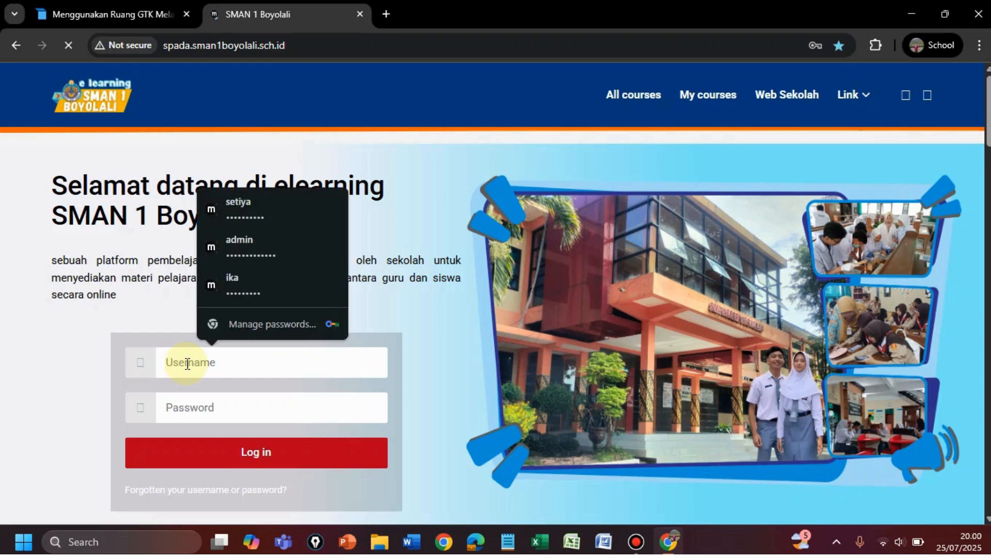
pyautogui.write('setiya')
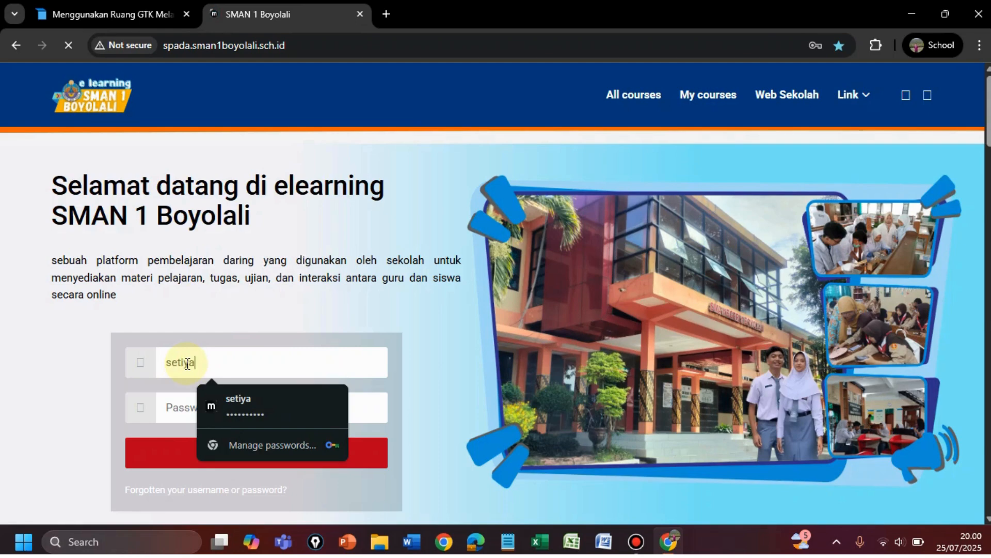
pyautogui.click(175, 407)
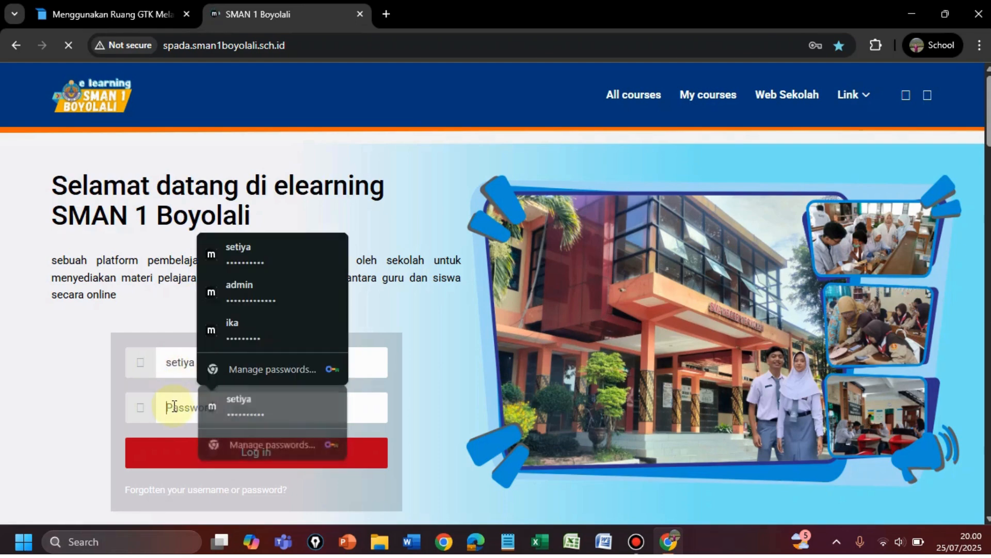
pyautogui.write('s')
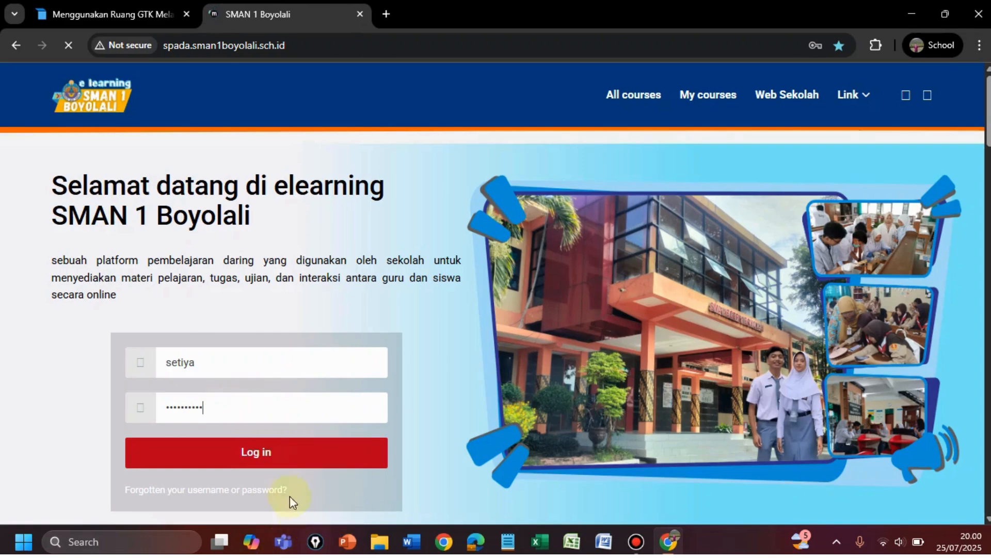
pyautogui.click(265, 457)
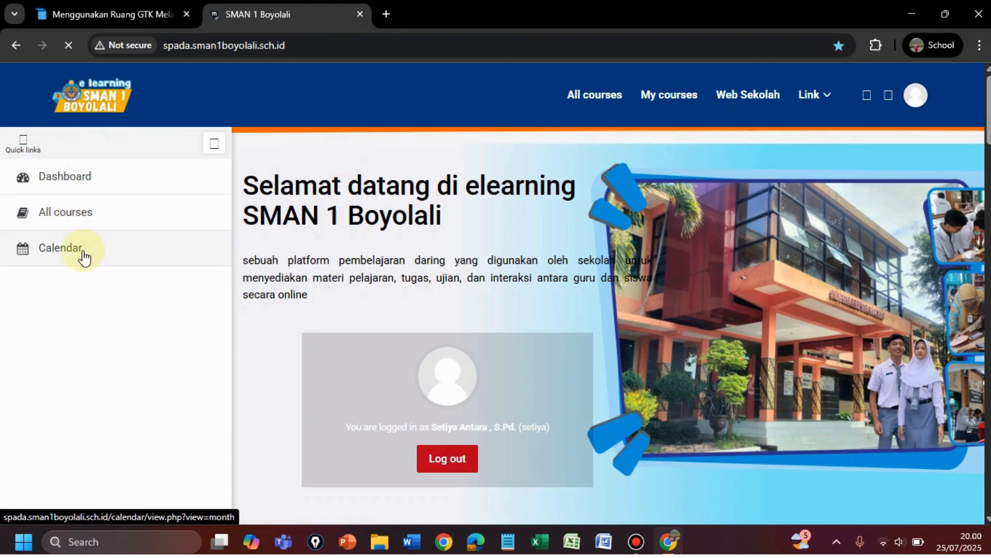
# Go through All courses > Pembelajaran dan Penilaian > Matematika and enter Matematika Umum Kelas XII
pyautogui.click(74, 216)
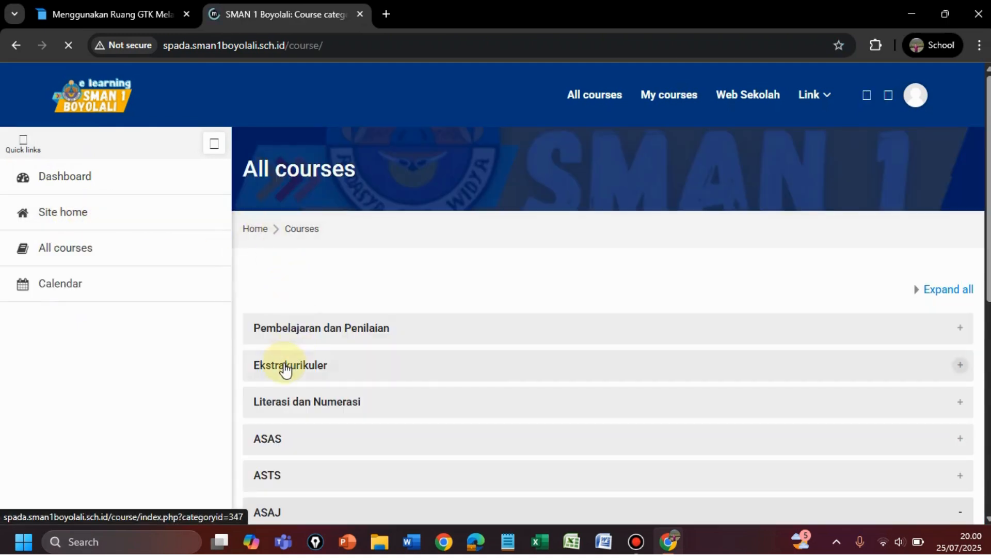
pyautogui.click(342, 328)
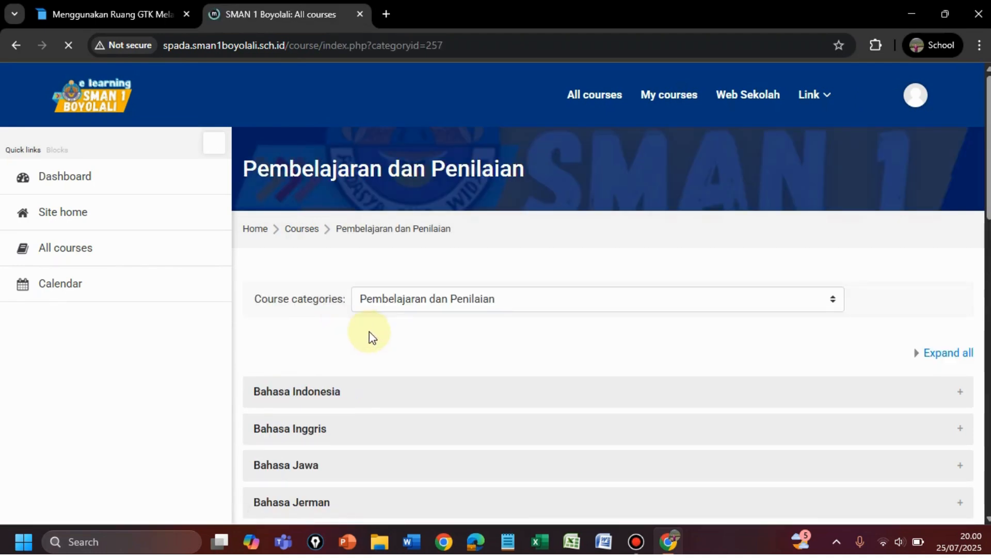
pyautogui.scroll(-5, 370, 334)
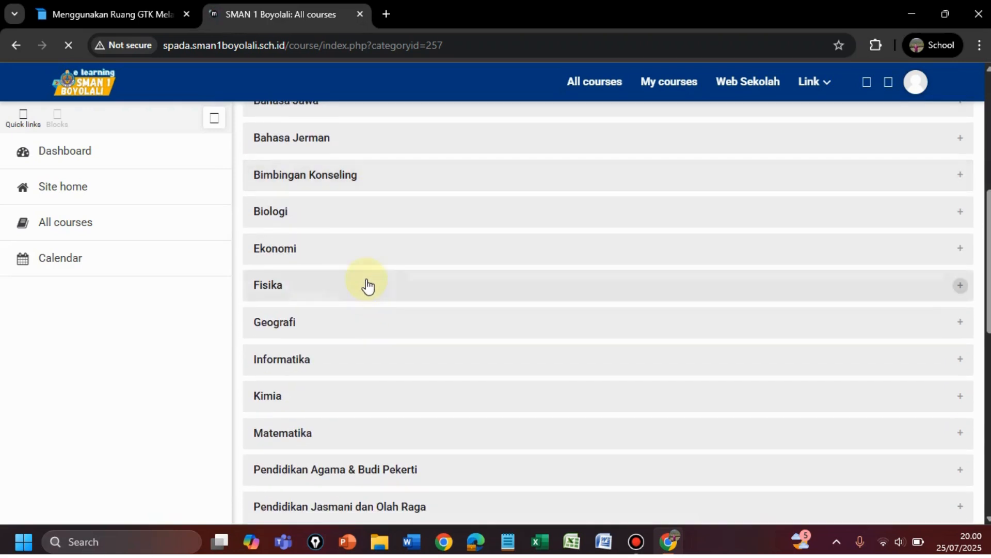
pyautogui.scroll(-2, 350, 315)
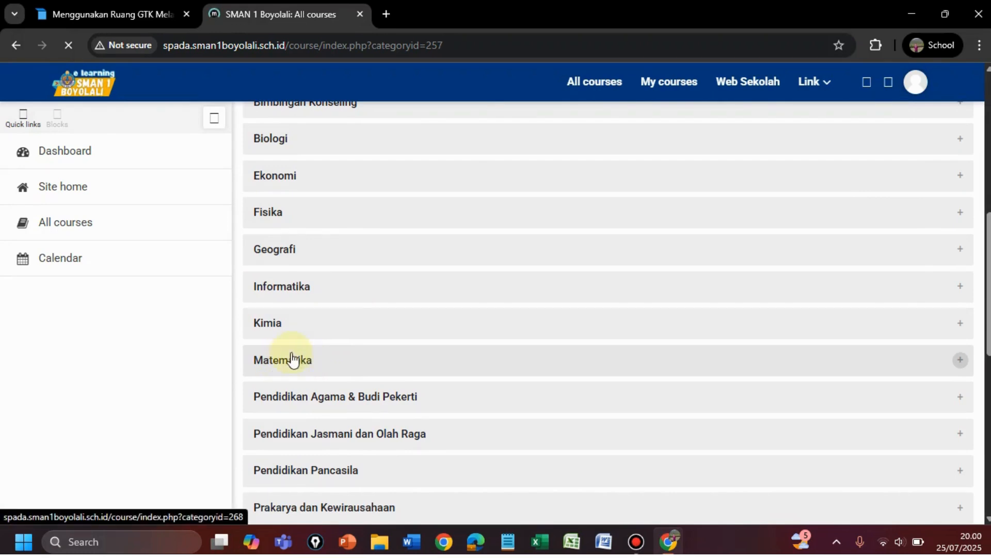
pyautogui.click(299, 361)
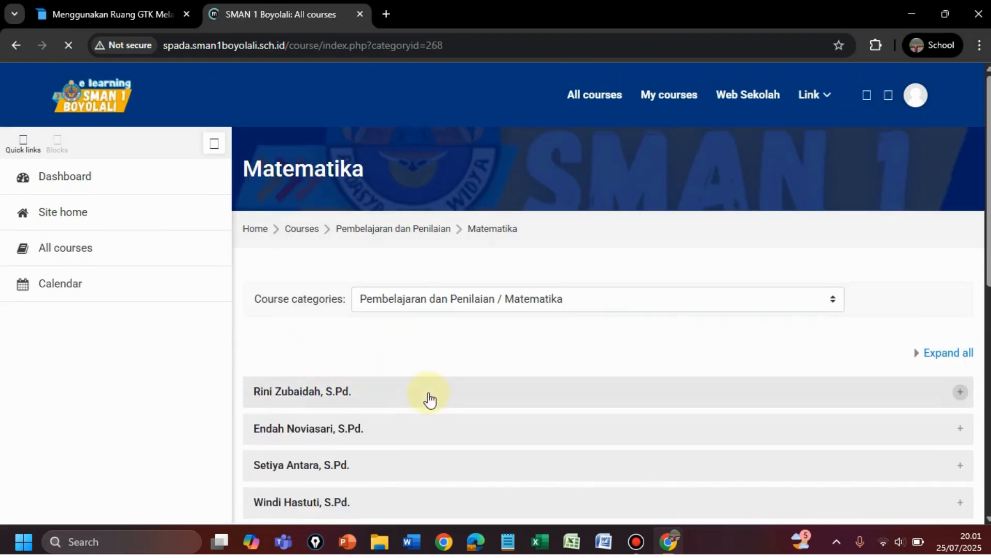
pyautogui.scroll(-5, 429, 396)
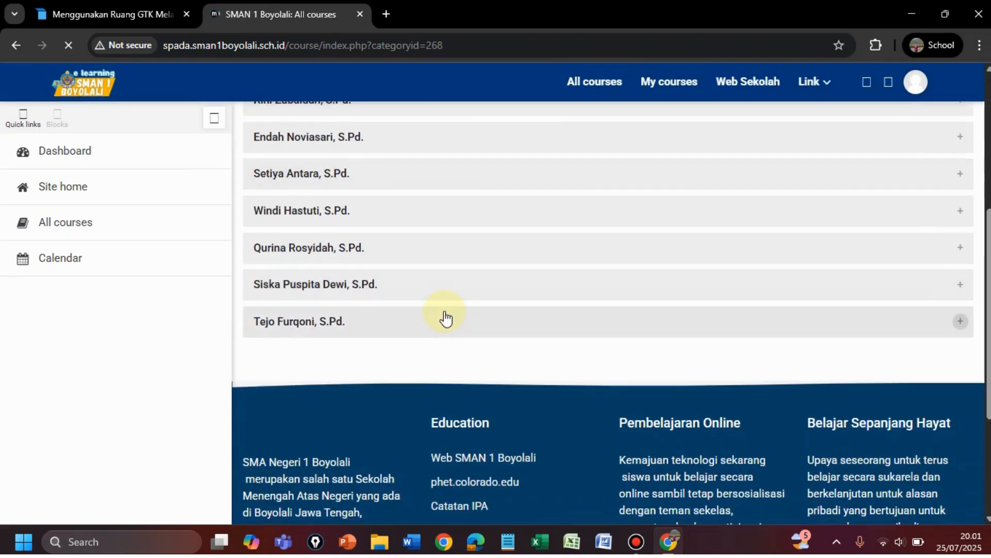
pyautogui.scroll(3, 445, 319)
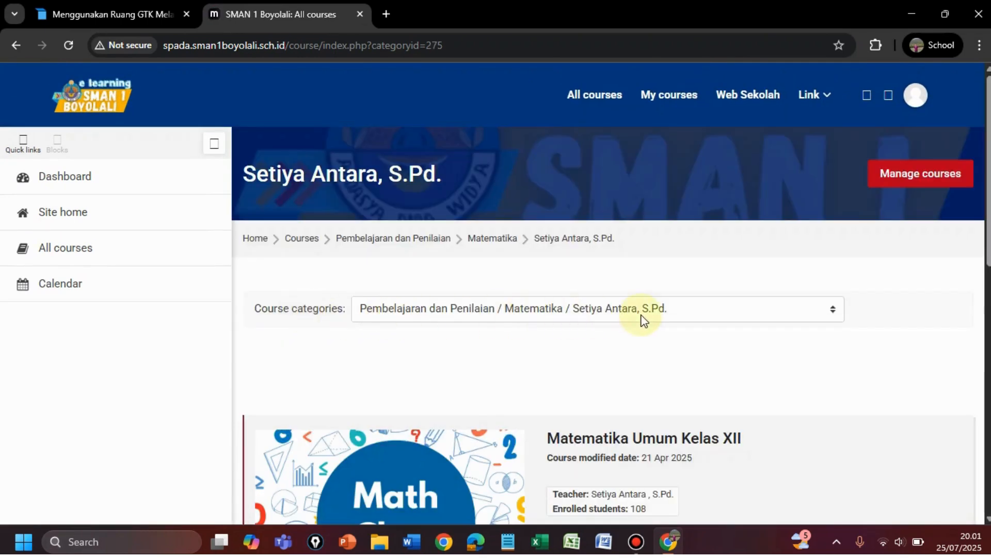
pyautogui.scroll(-3, 643, 319)
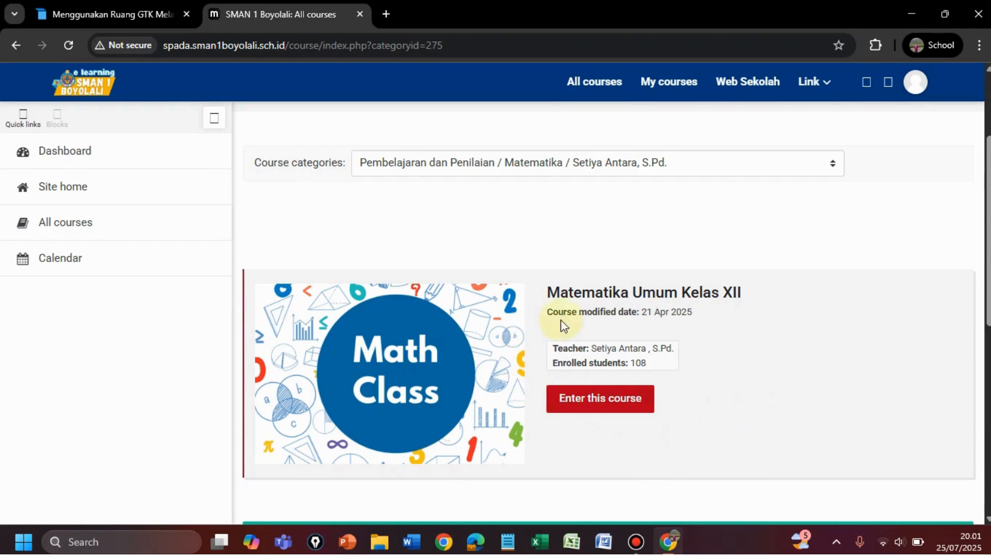
pyautogui.click(605, 403)
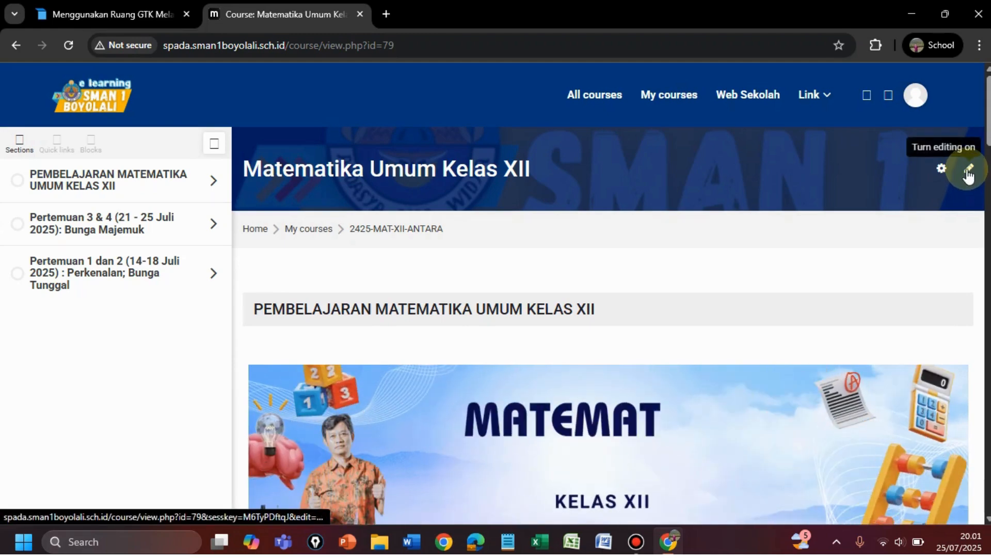
# Turn editing on and scroll down to the empty Topic 3 section
pyautogui.click(969, 173)
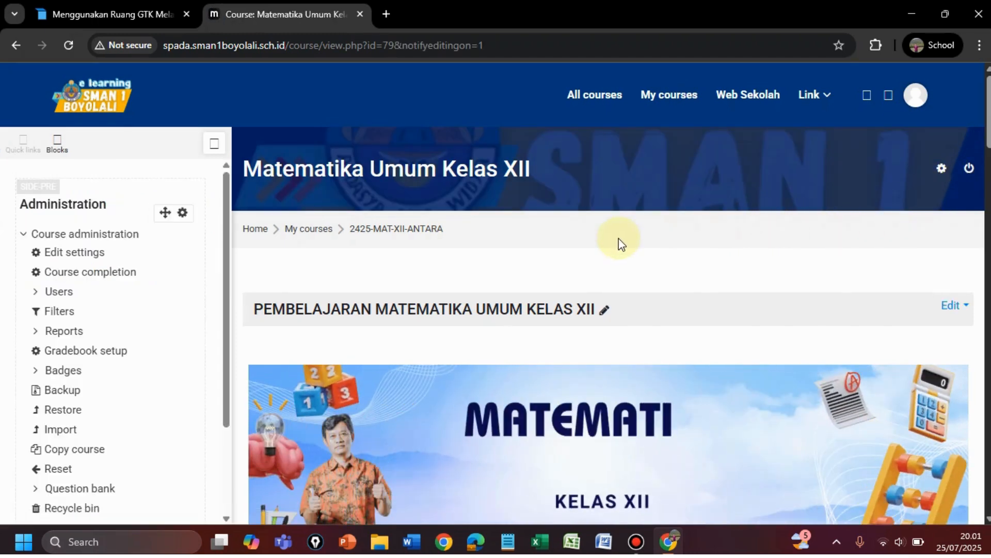
pyautogui.scroll(-3, 621, 244)
pyautogui.scroll(-15, 621, 243)
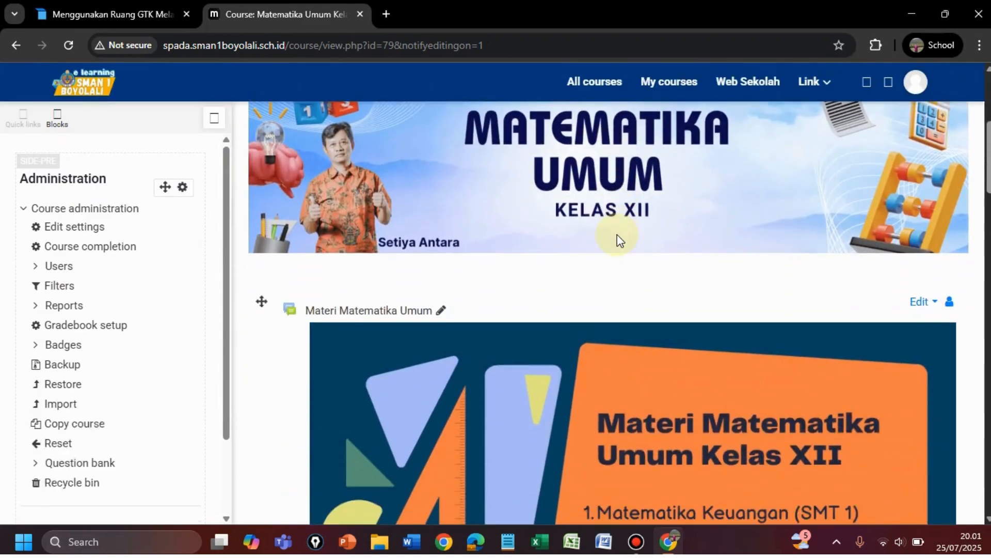
pyautogui.scroll(-3, 454, 212)
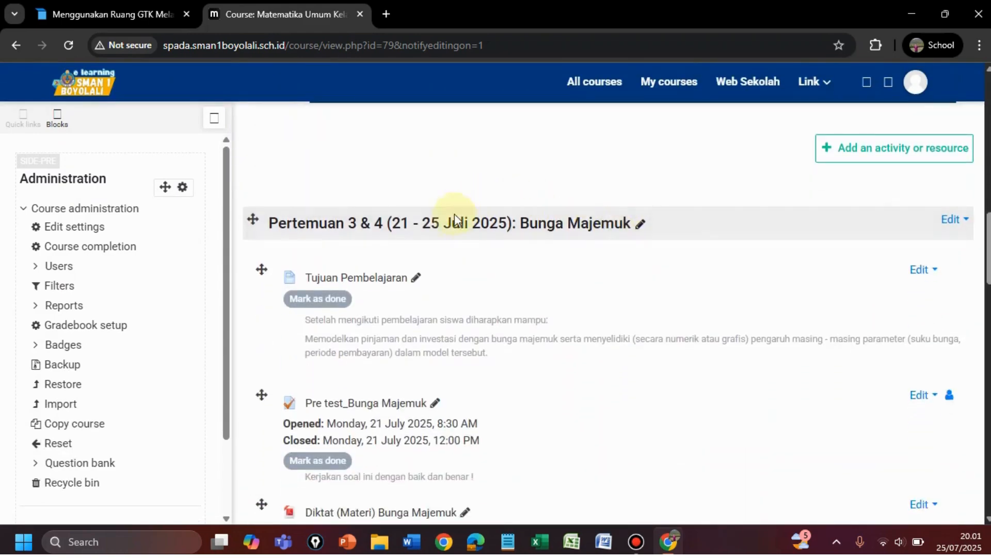
pyautogui.scroll(3, 387, 207)
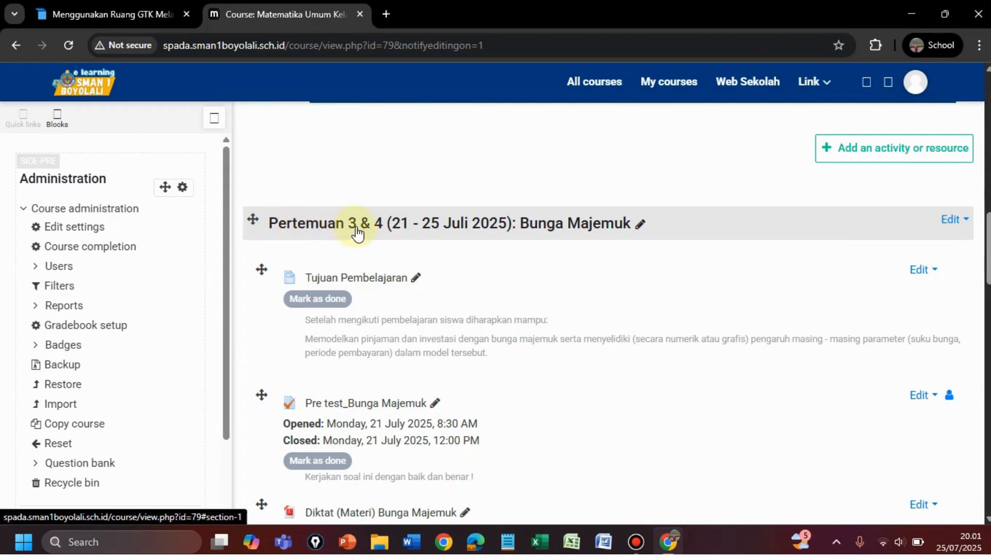
pyautogui.scroll(3, 354, 228)
pyautogui.scroll(-4, 354, 228)
pyautogui.scroll(-15, 356, 233)
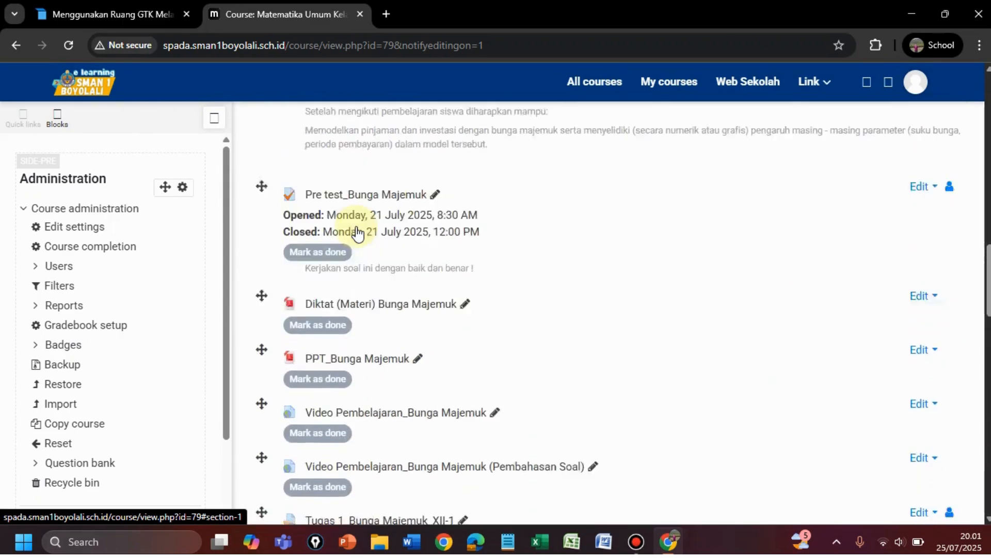
pyautogui.scroll(-4, 355, 230)
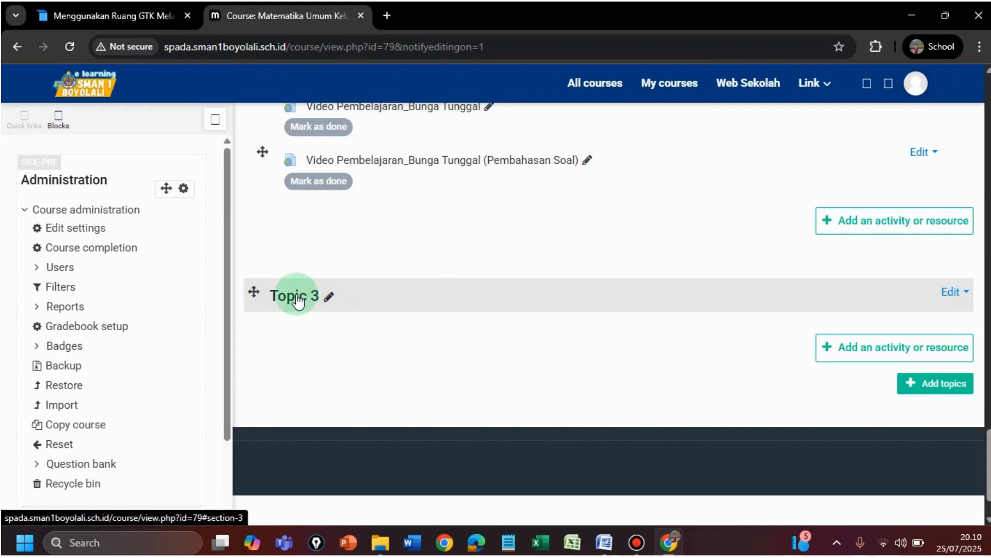
# Rename Topic 3 to 'Pertemuan 5 & 6 (28 - 31 Juli 2025)'
pyautogui.click(329, 297)
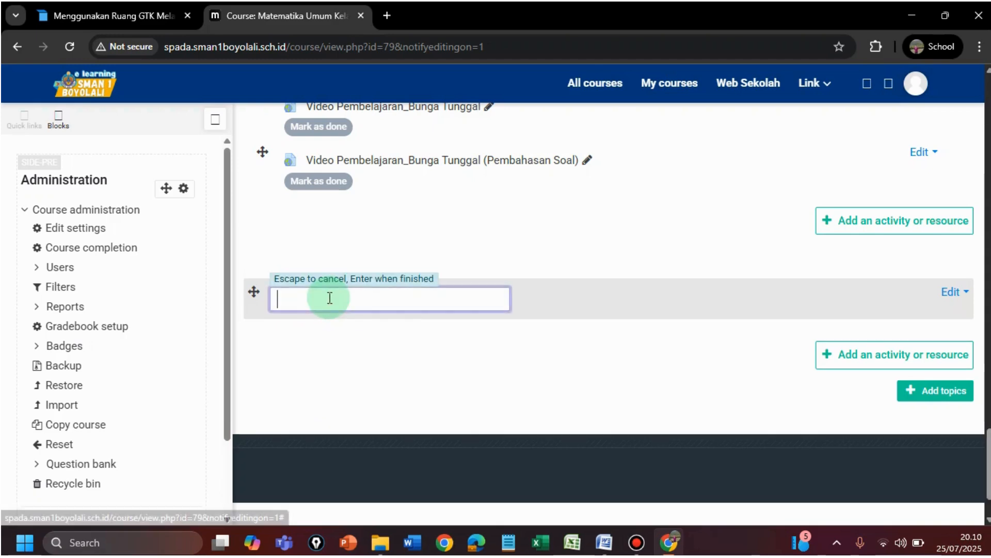
pyautogui.click(298, 341)
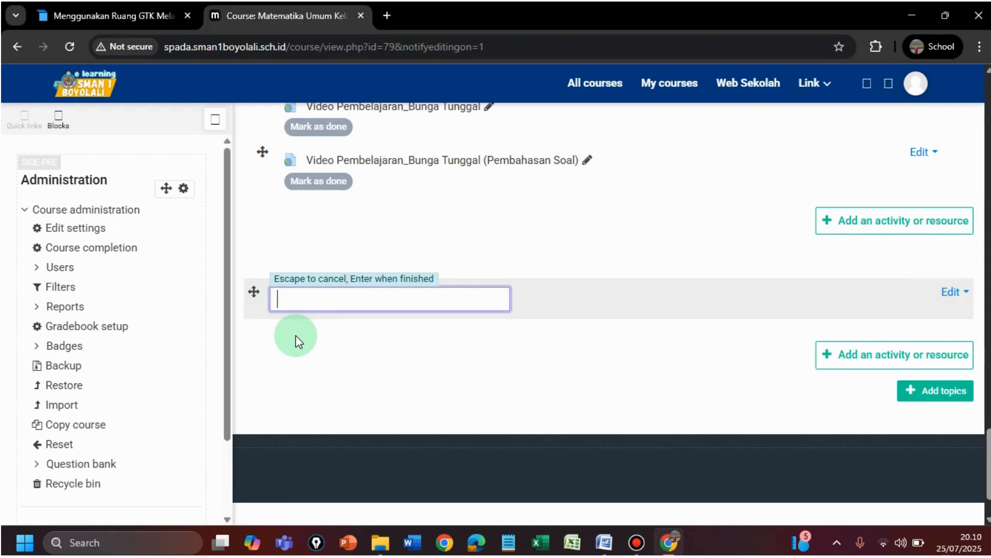
pyautogui.write('Pertemuan ')
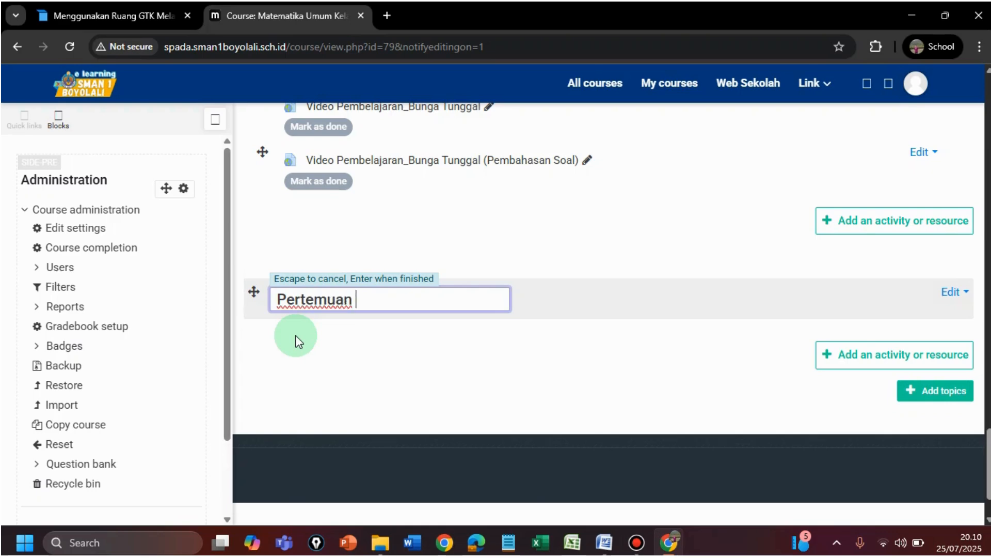
pyautogui.write('5 & 6')
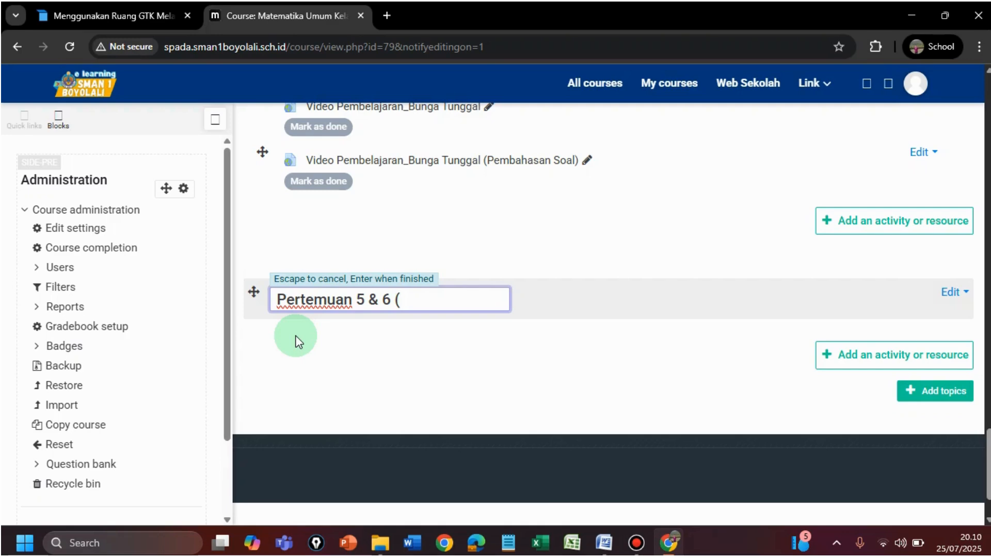
pyautogui.write(' (28 - ')
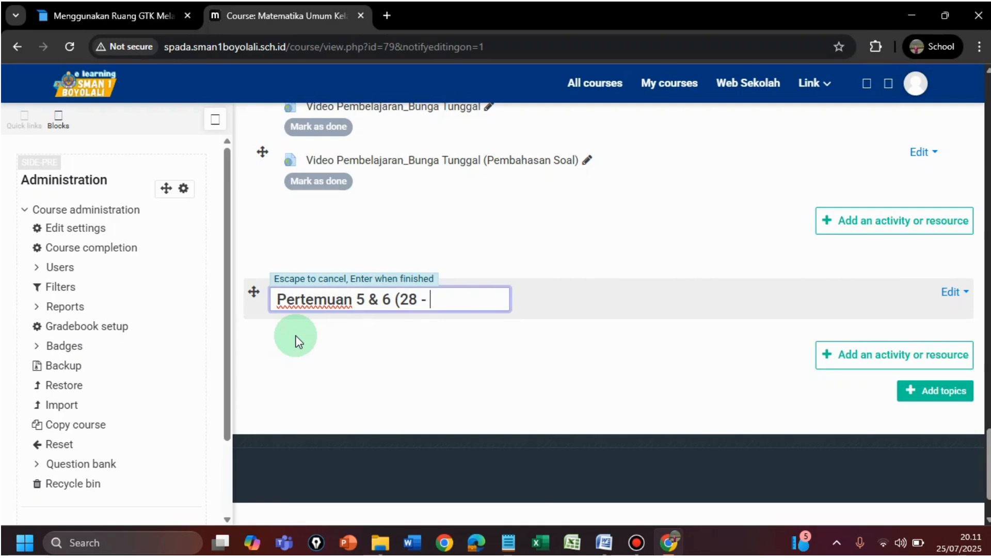
pyautogui.write('31 Juli 202')
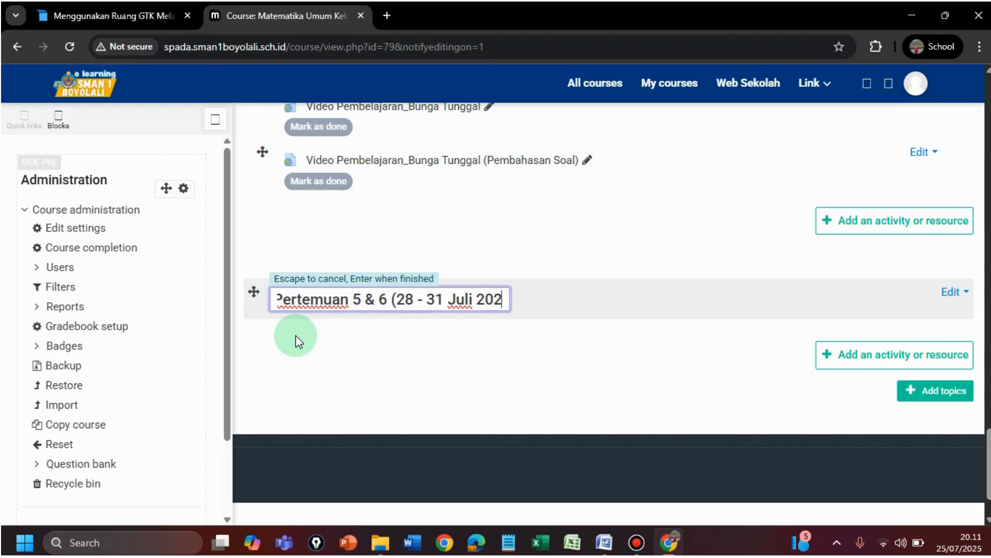
pyautogui.write('5)')
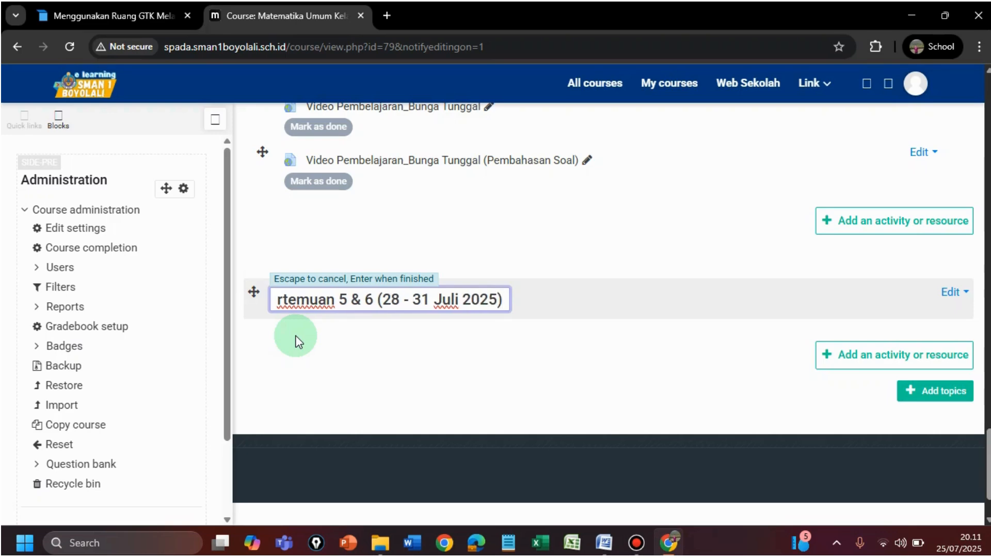
pyautogui.press('Return')
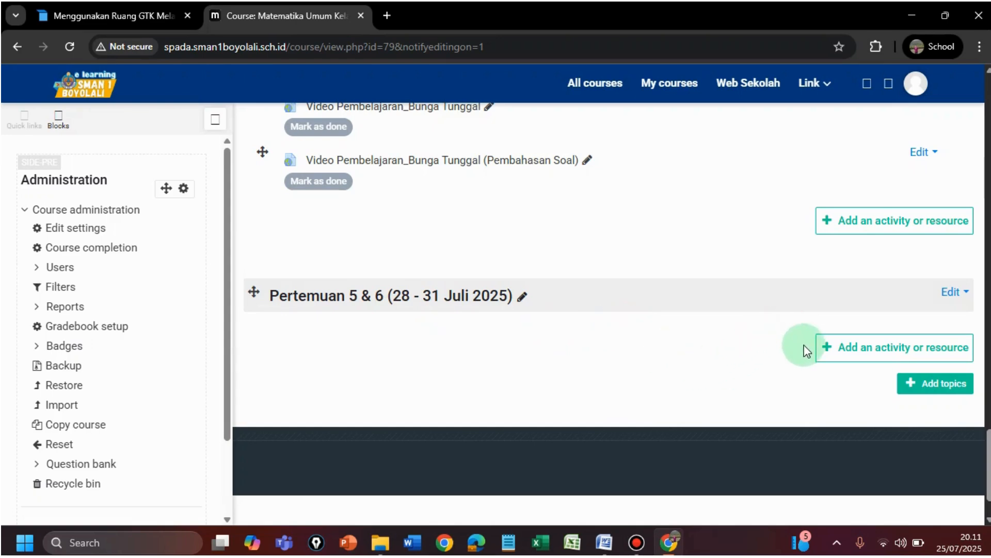
# Choose Quiz from the activity chooser of the Pertemuan 5 & 6 section
pyautogui.click(866, 354)
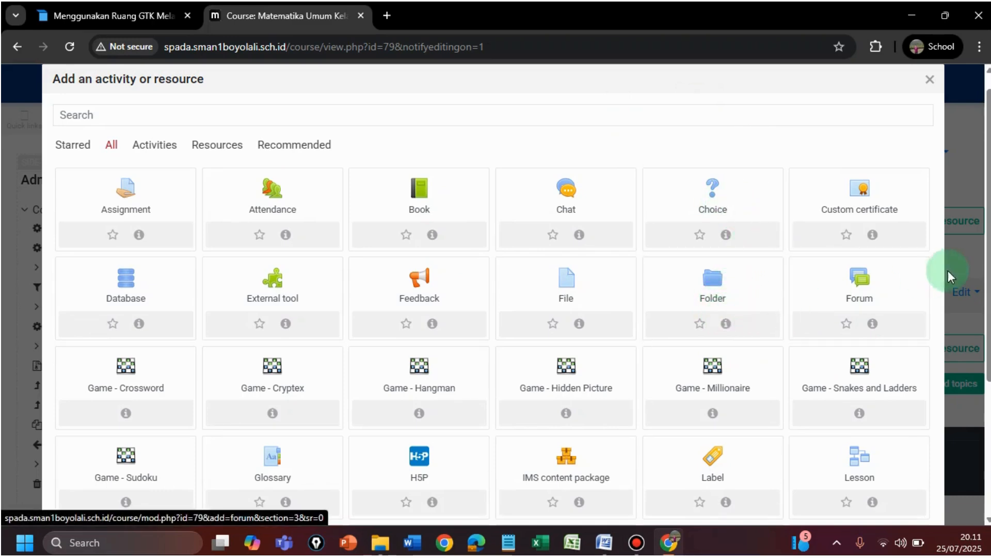
pyautogui.moveTo(988, 274); pyautogui.dragTo(974, 406)
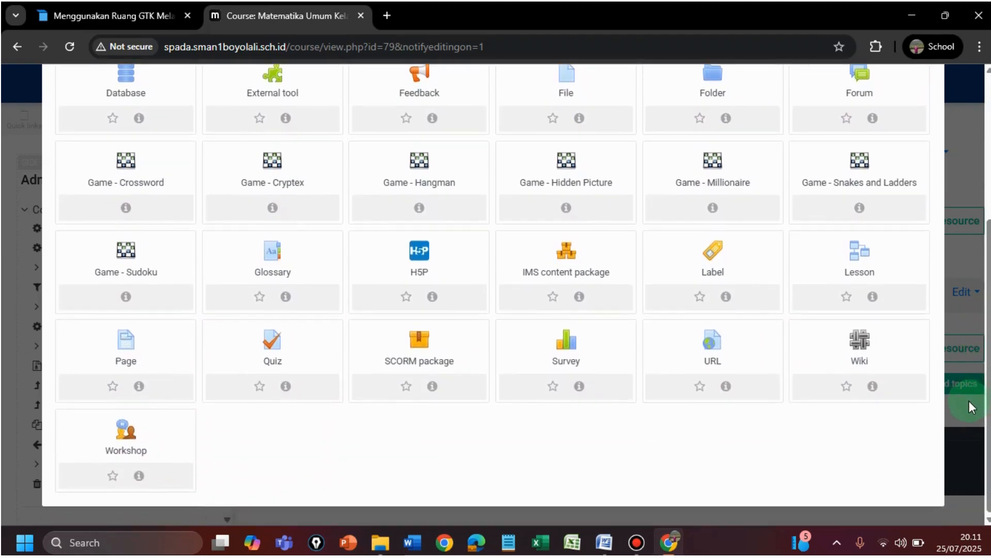
pyautogui.click(272, 349)
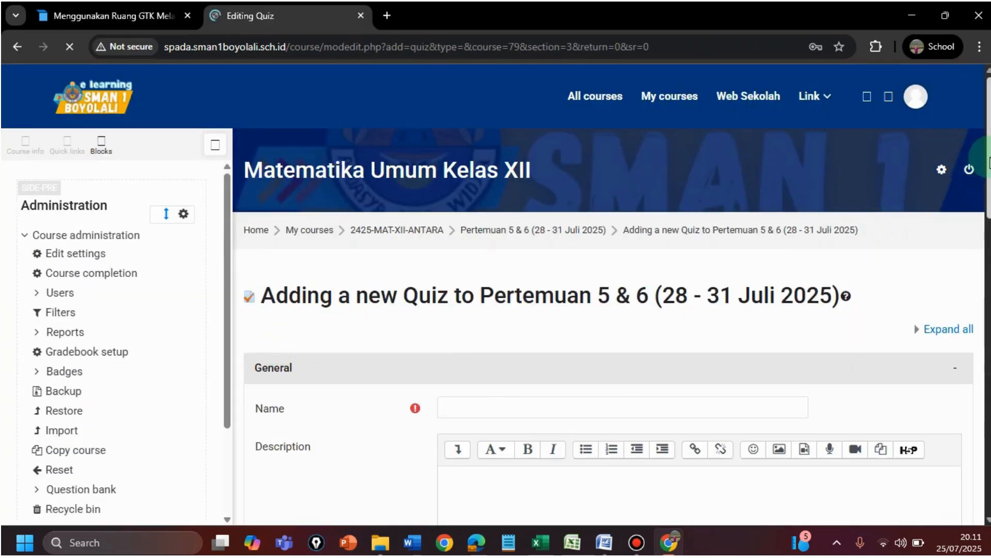
# Start entering 'Pre test Pembinaan TKA' in the quiz Name field
pyautogui.scroll(-3, 981, 181)
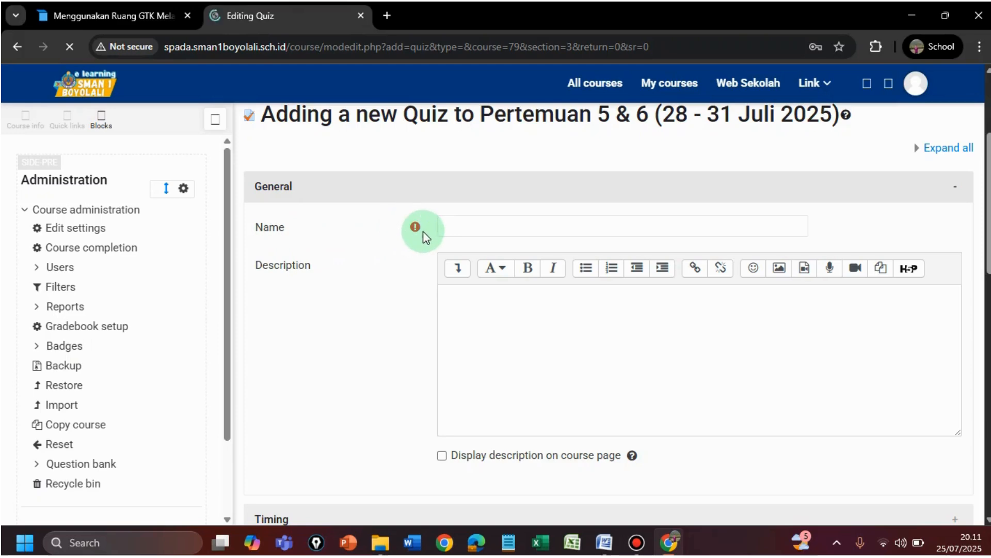
pyautogui.moveTo(418, 230)
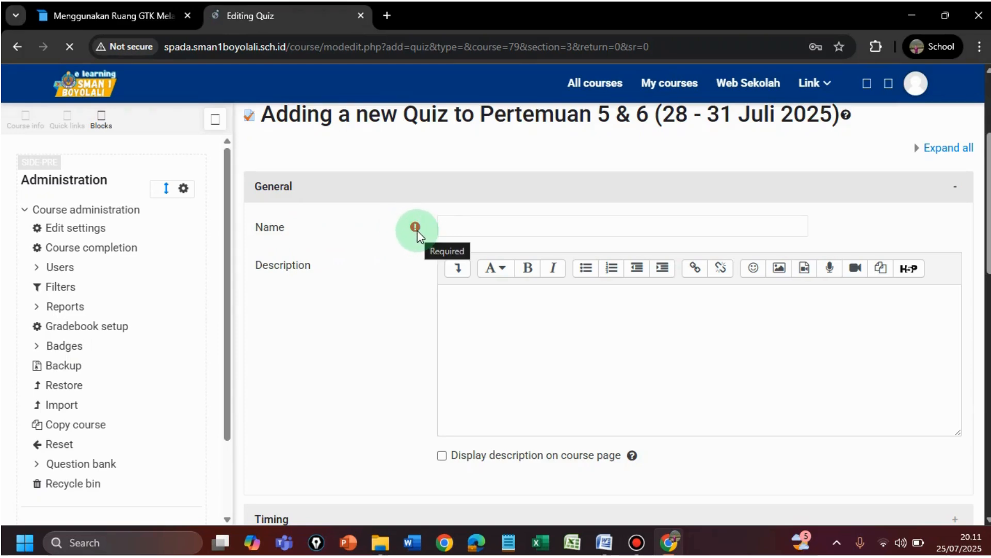
pyautogui.click(451, 229)
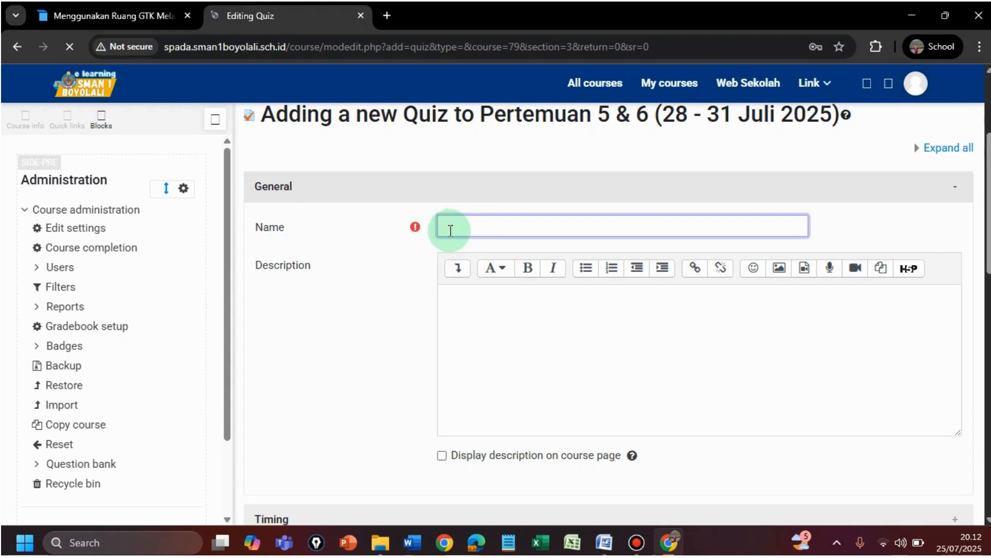
pyautogui.write('Pre tes')
pyautogui.write('t Pembi')
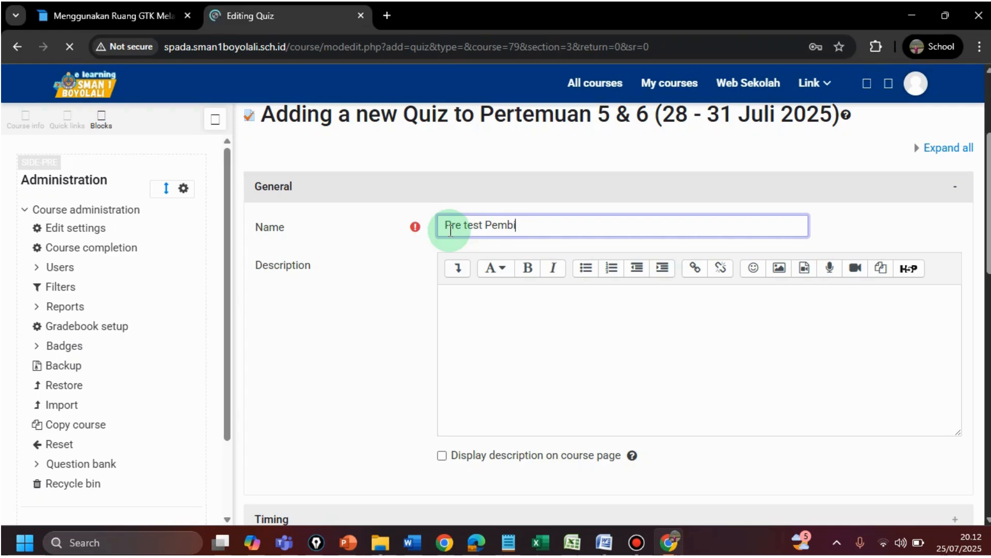
pyautogui.write('mnaan TKA')
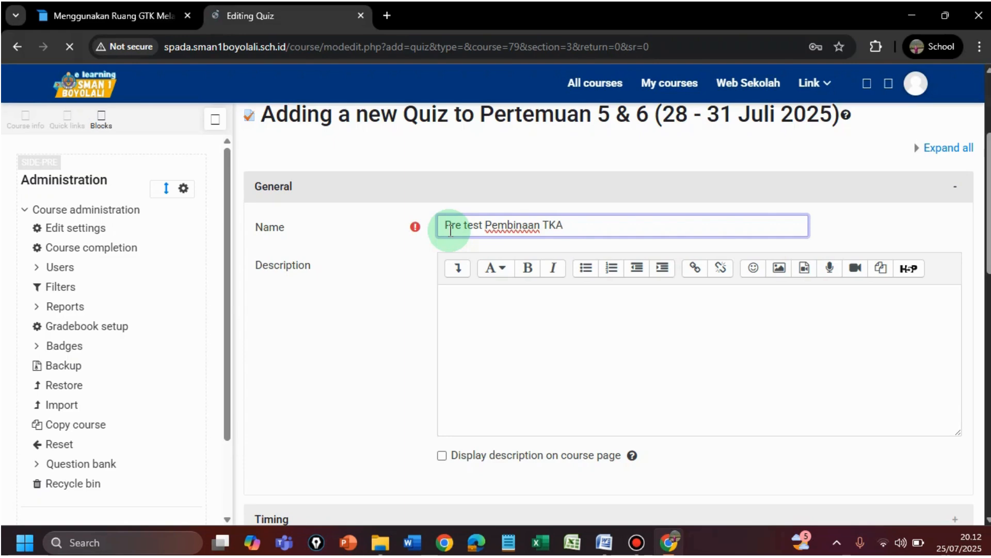
# Add the description 'Pilihlah salah satu jawaban yang benar !' and tick Display description on course page
pyautogui.click(489, 299)
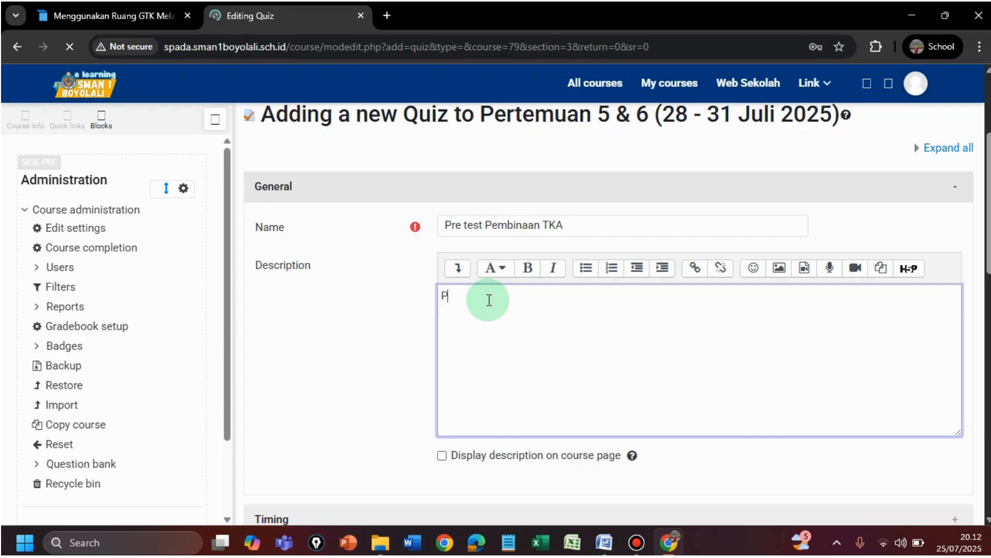
pyautogui.write('Pilihlah ')
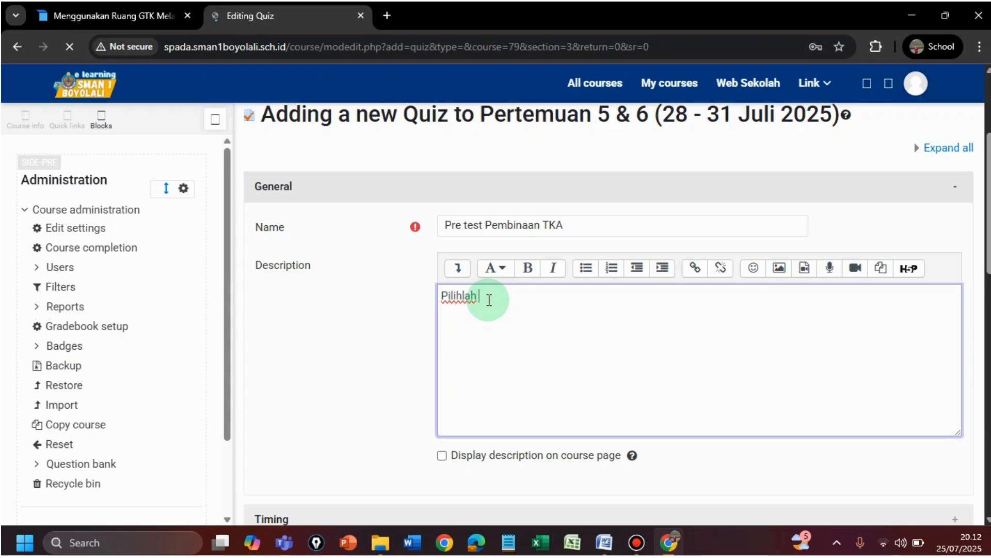
pyautogui.write('salah satu jawaba')
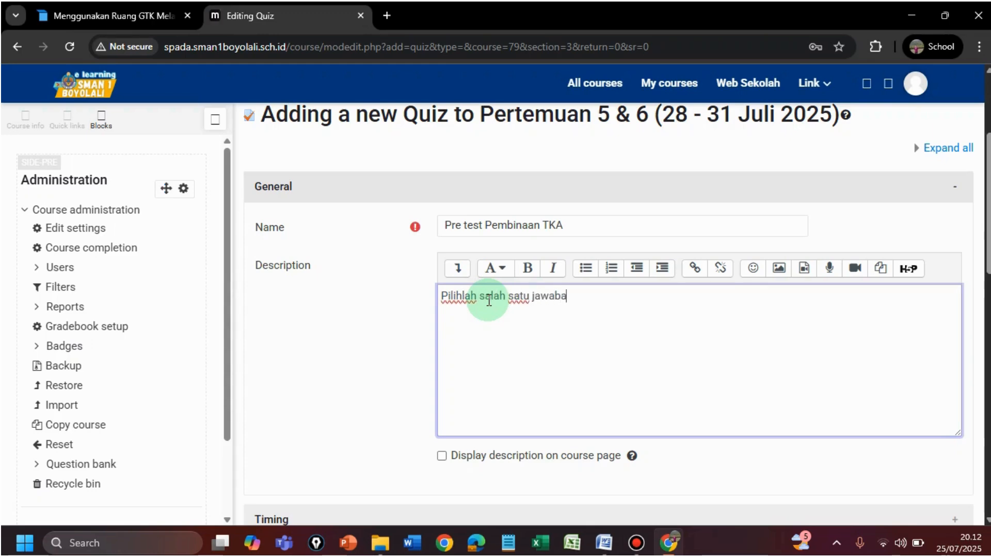
pyautogui.write('n yang')
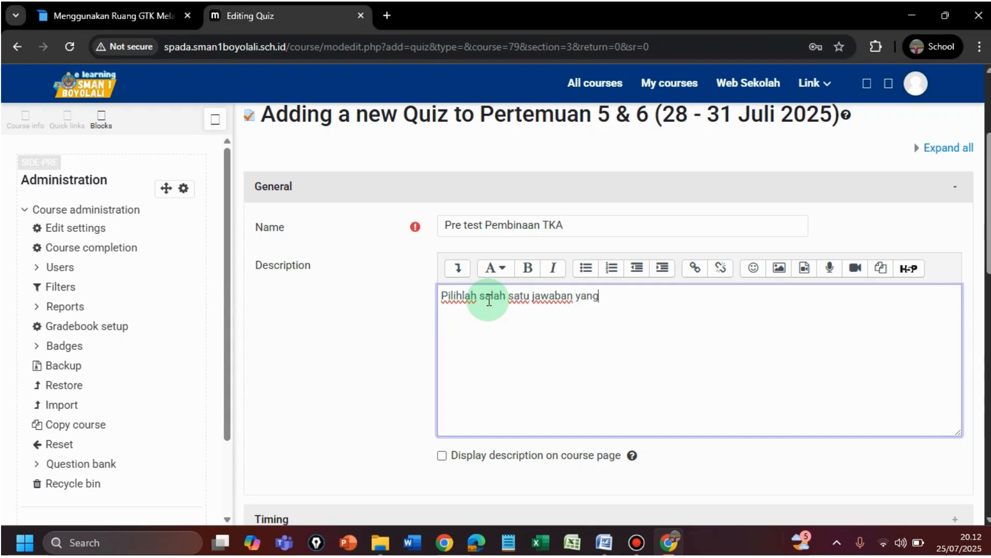
pyautogui.write(' benar !')
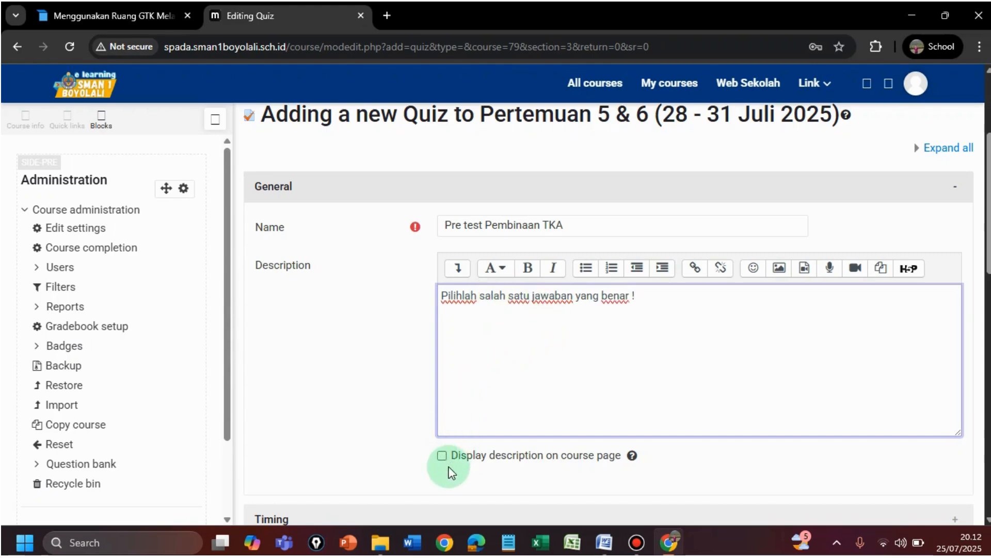
pyautogui.click(442, 455)
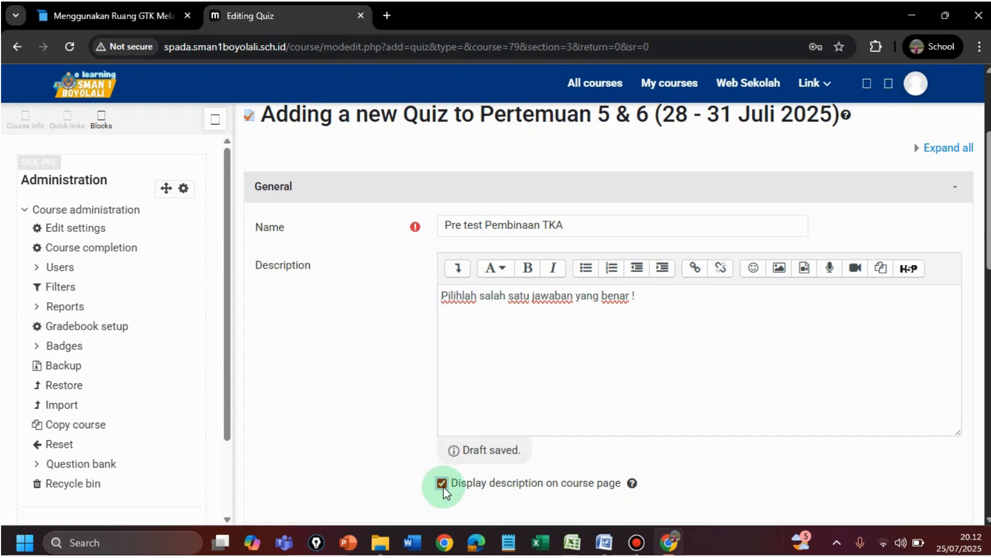
pyautogui.click(442, 483)
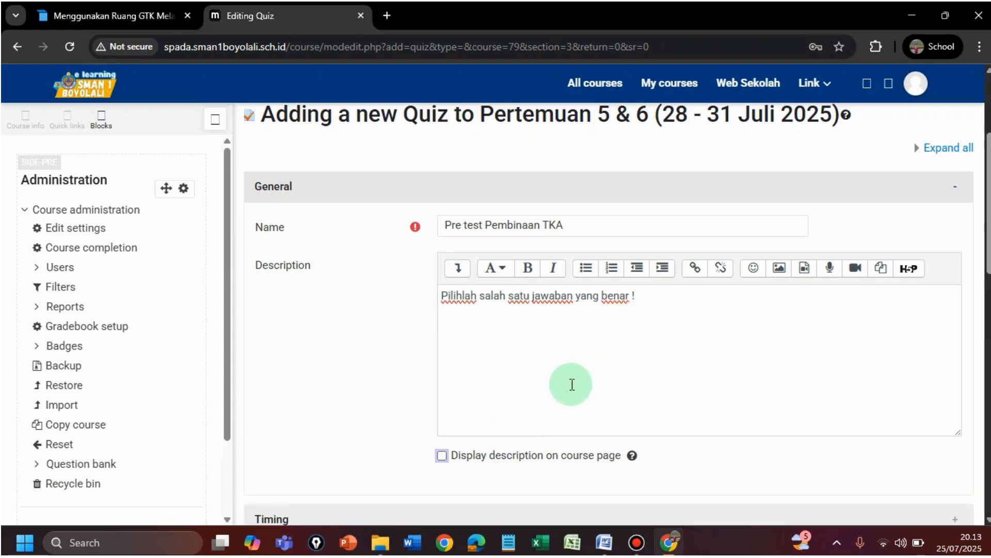
pyautogui.click(441, 455)
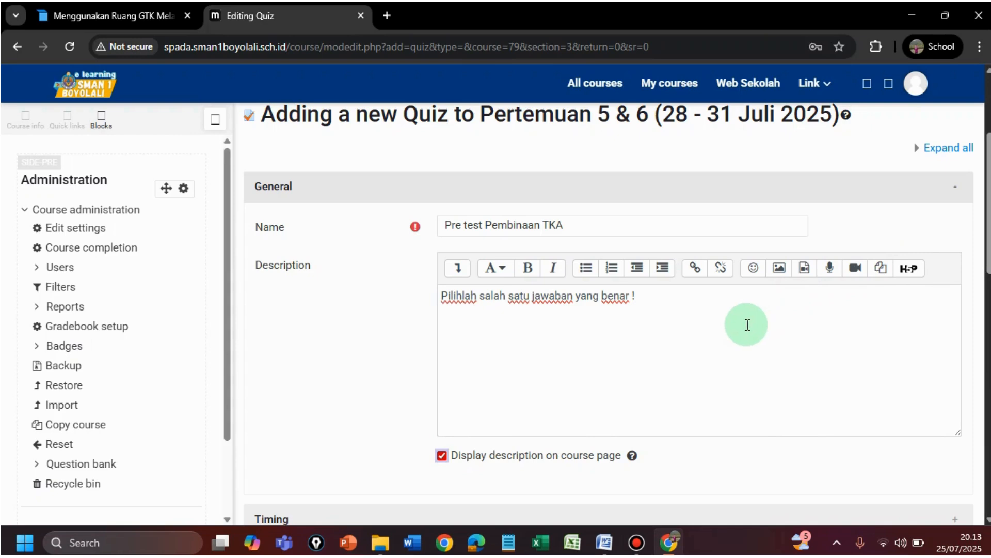
# Enable the quiz opening time at 25 July 2025 07:00 and enable a closing time
pyautogui.scroll(-5, 747, 324)
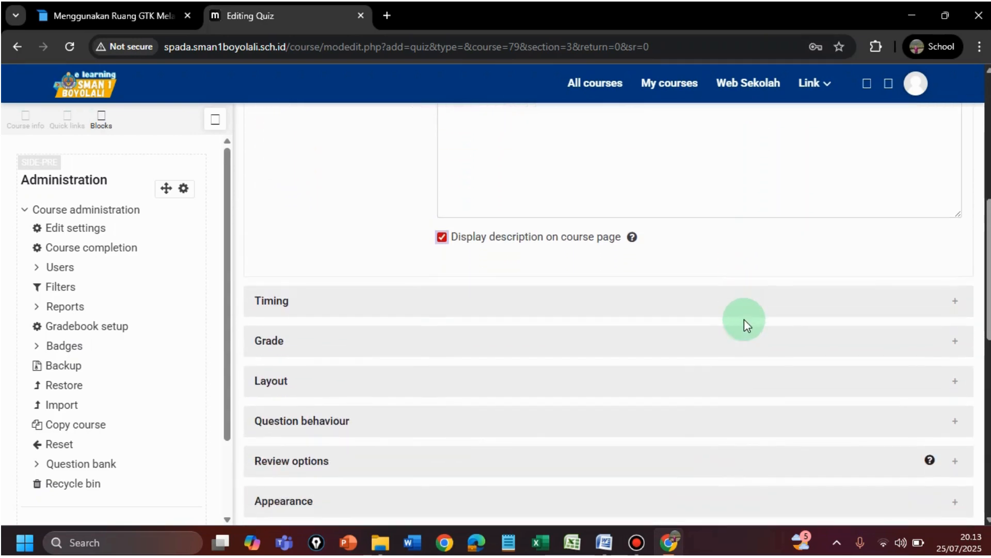
pyautogui.click(271, 306)
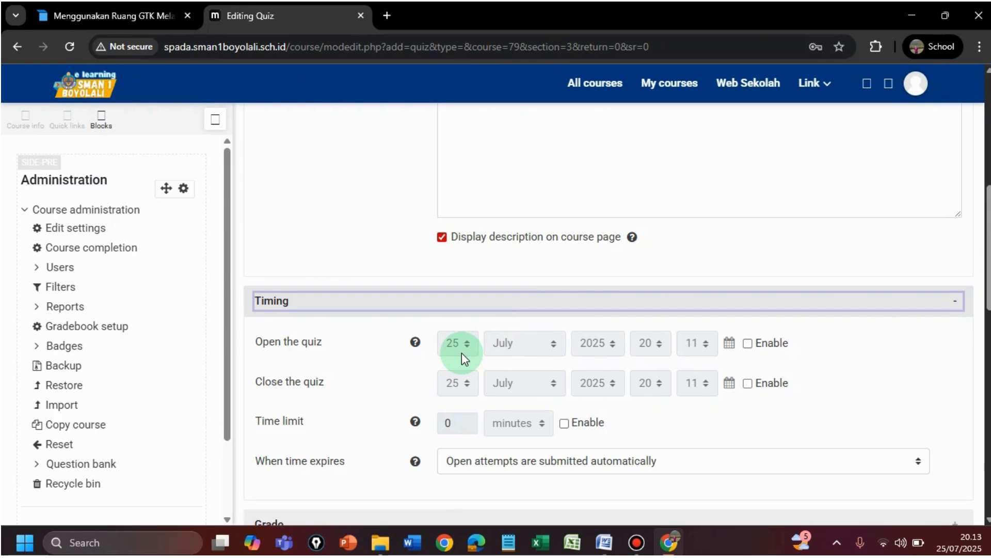
pyautogui.click(748, 343)
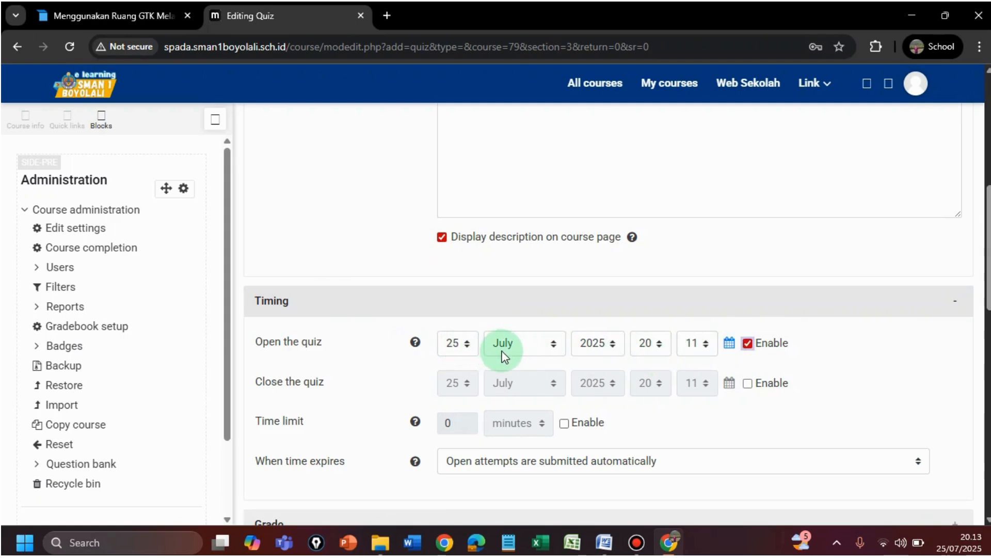
pyautogui.click(661, 343)
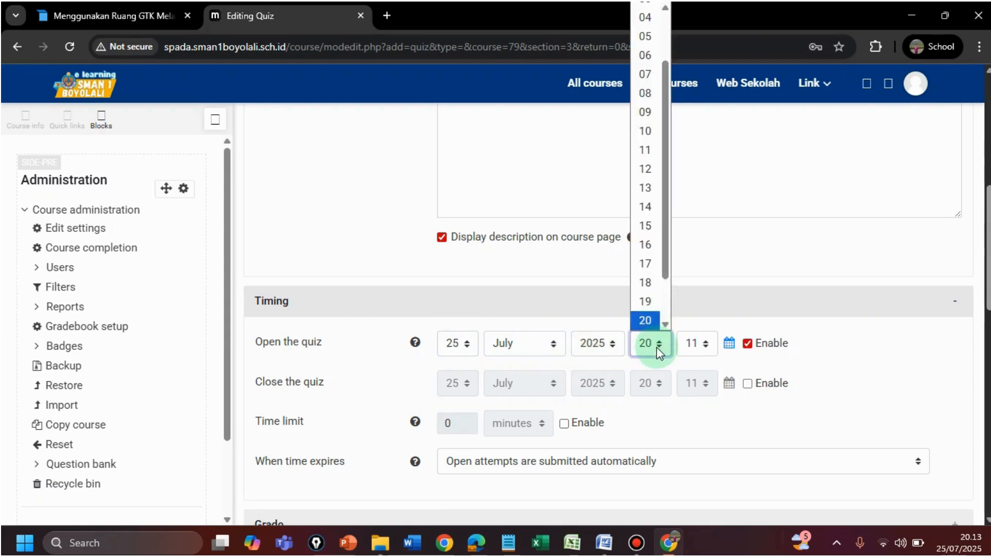
pyautogui.click(649, 68)
pyautogui.click(707, 345)
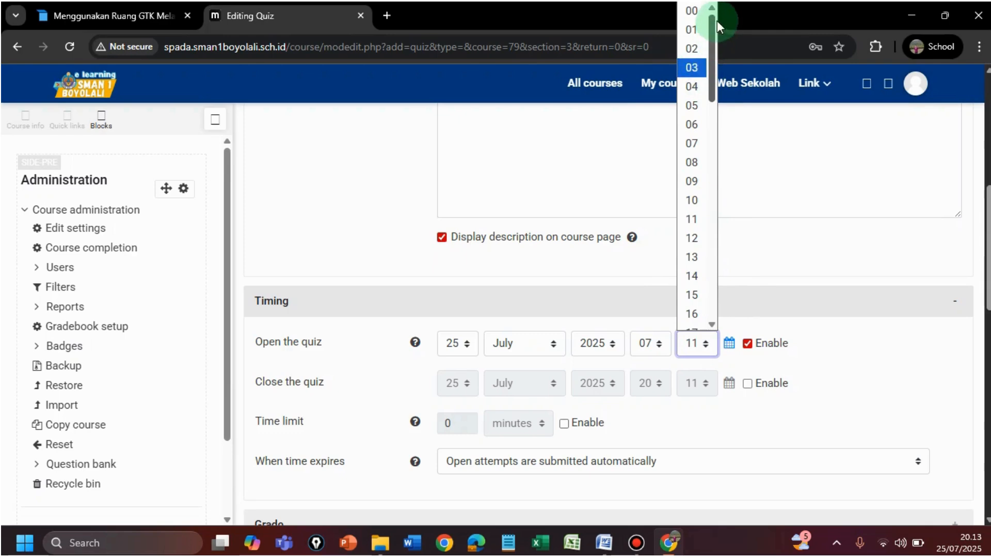
pyautogui.scroll(1, 718, 21)
pyautogui.click(698, 17)
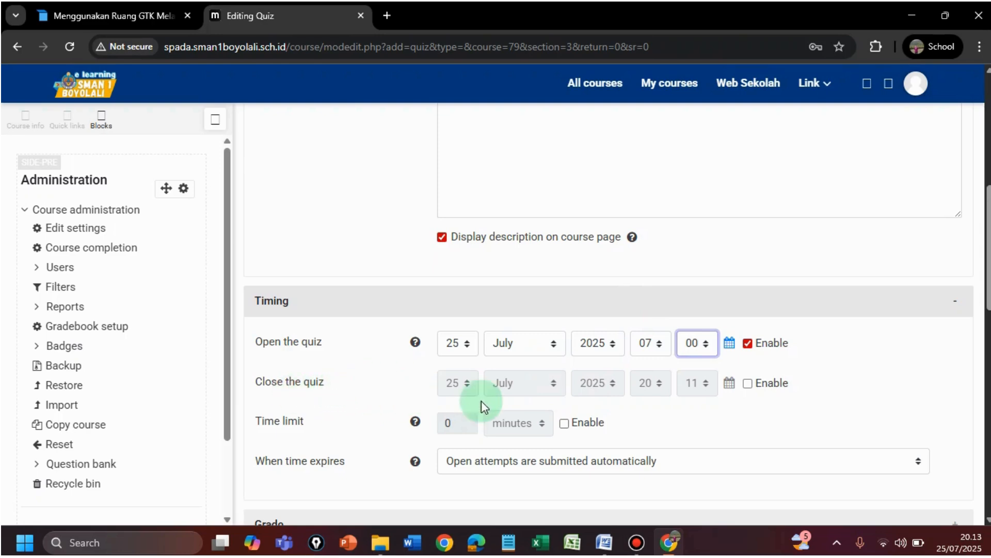
pyautogui.click(747, 383)
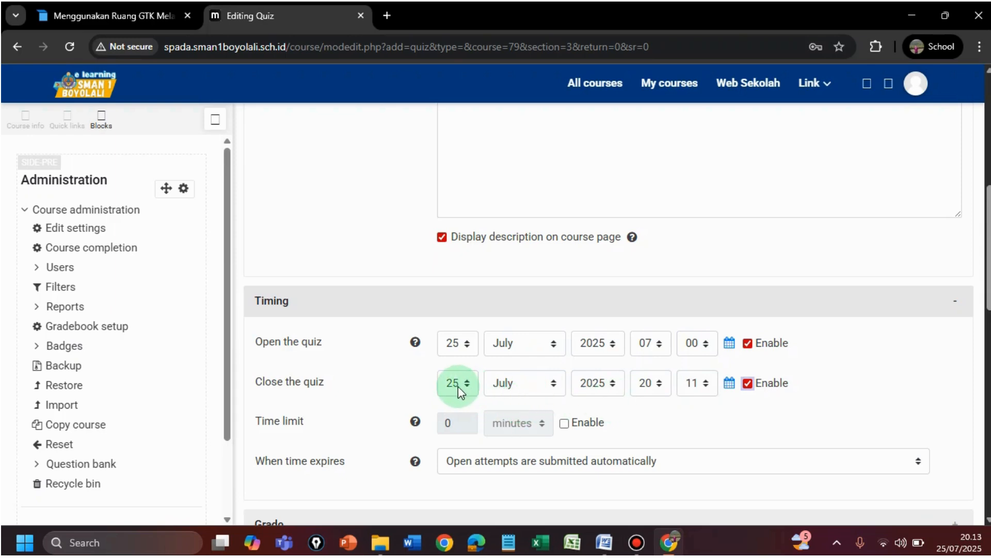
# Set the quiz closing time to 15:30
pyautogui.click(660, 384)
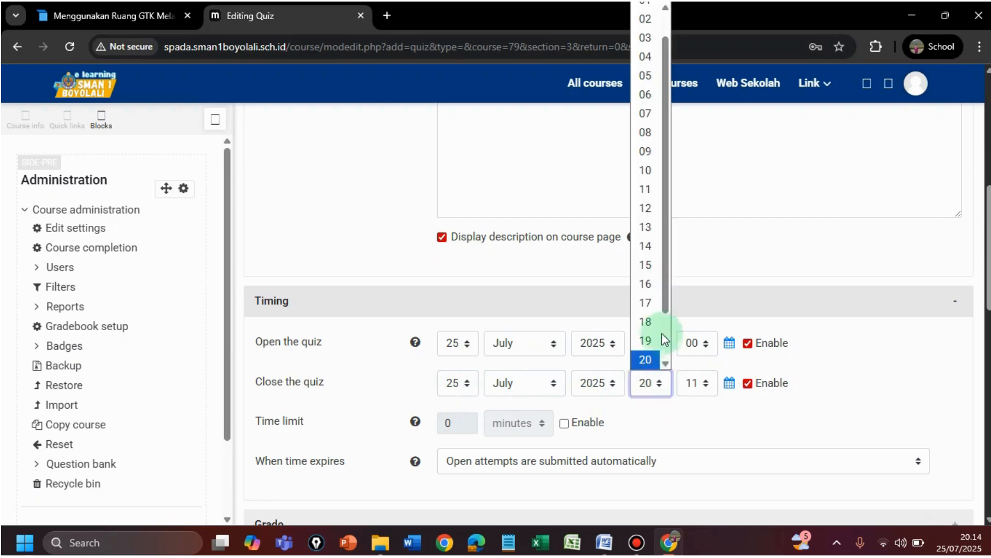
pyautogui.click(652, 264)
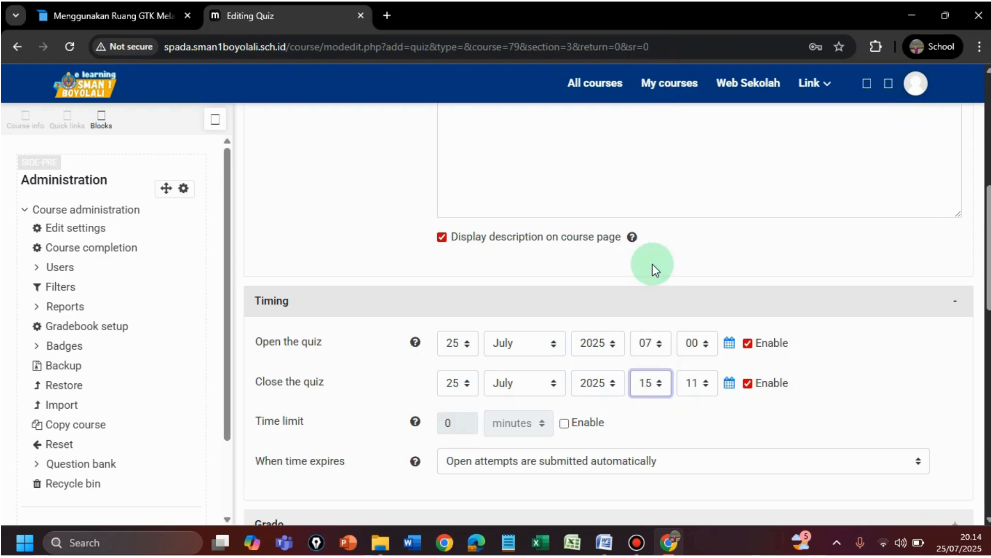
pyautogui.click(704, 383)
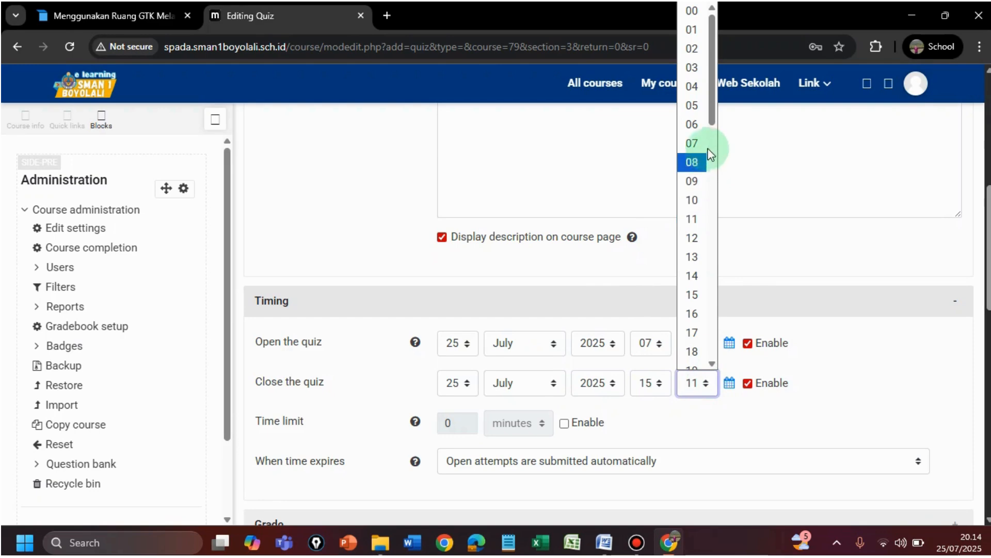
pyautogui.moveTo(711, 113); pyautogui.dragTo(715, 188)
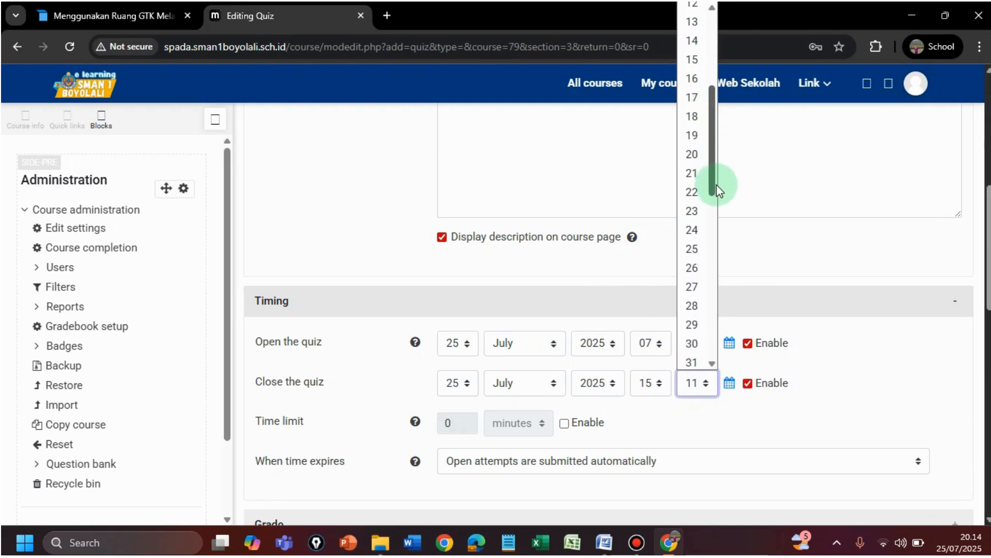
pyautogui.click(703, 335)
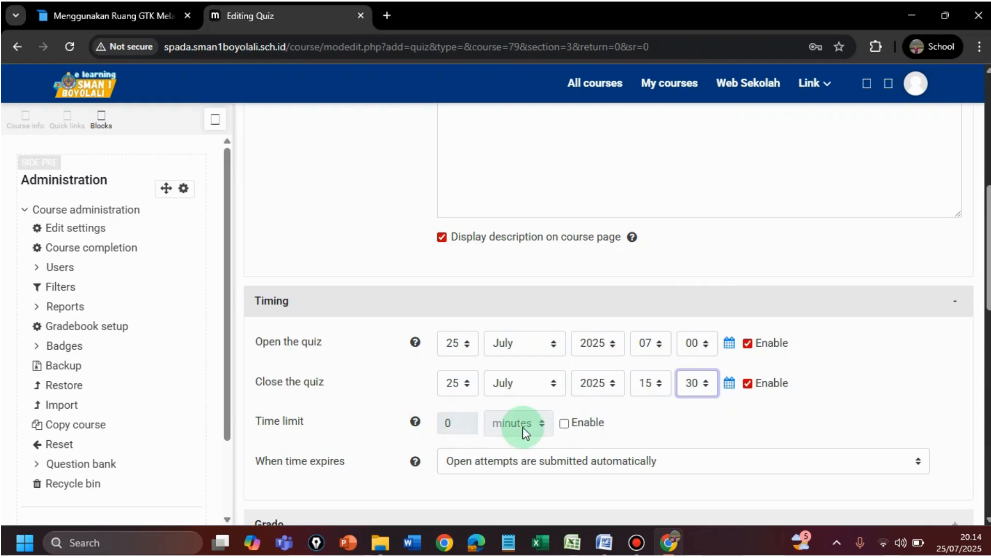
# Enable a time limit of 10 minutes for the quiz
pyautogui.click(564, 424)
pyautogui.click(450, 422)
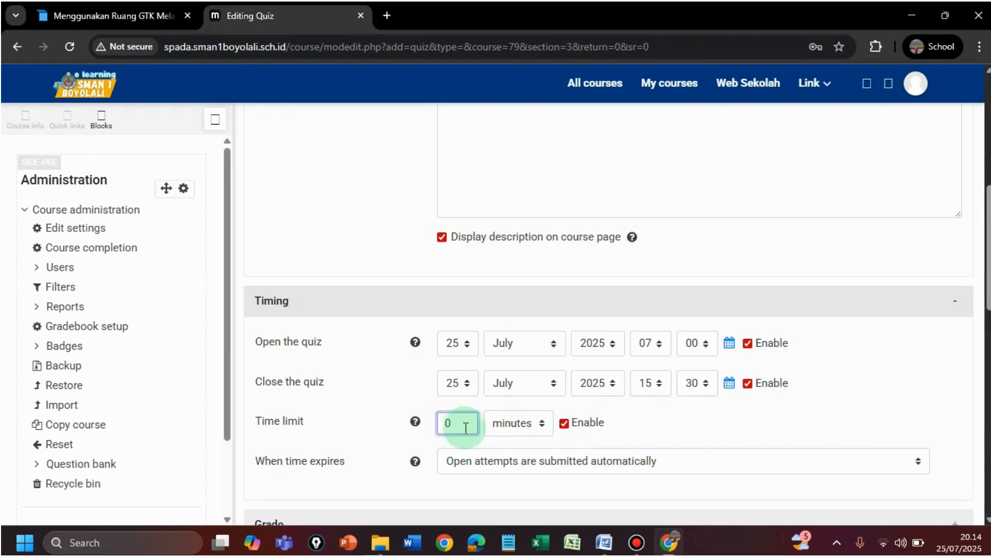
pyautogui.write('1')
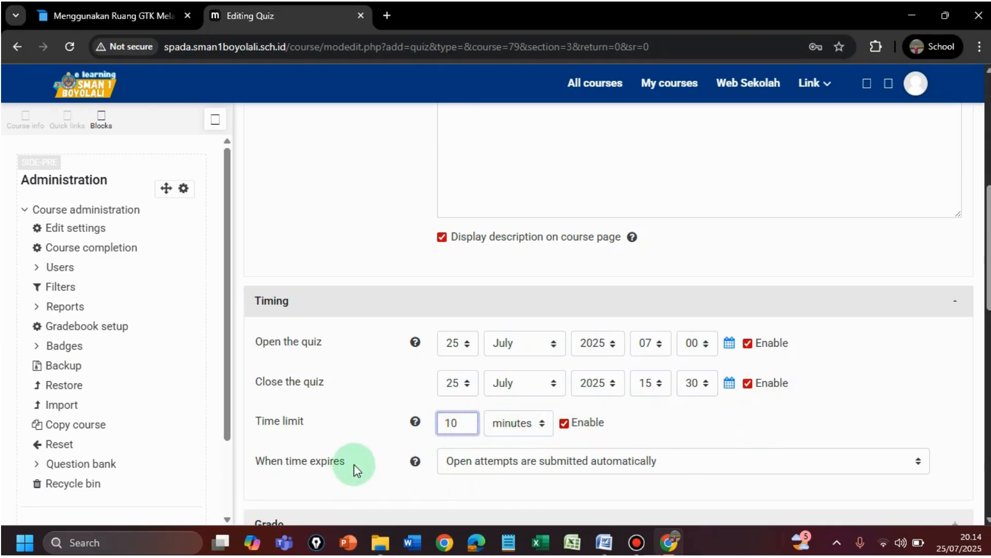
pyautogui.scroll(1, 388, 468)
pyautogui.scroll(1, 701, 401)
# Under Grade, set the grade to pass to 7
pyautogui.scroll(-6, 700, 401)
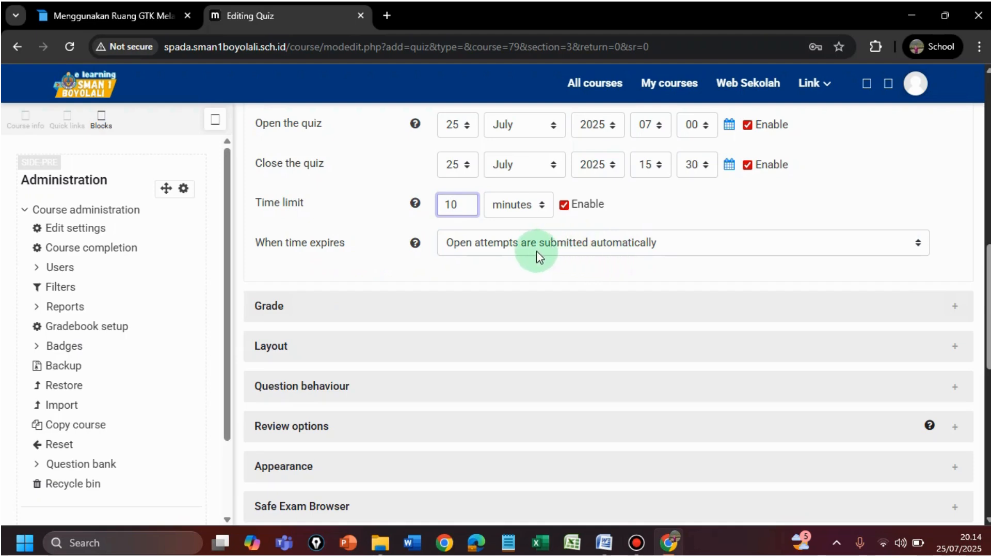
pyautogui.click(279, 309)
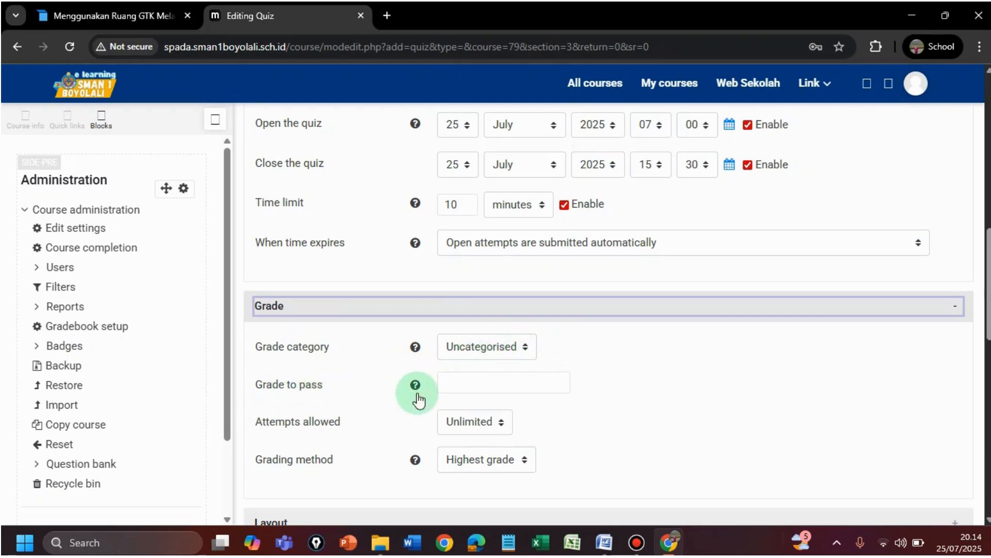
pyautogui.click(451, 384)
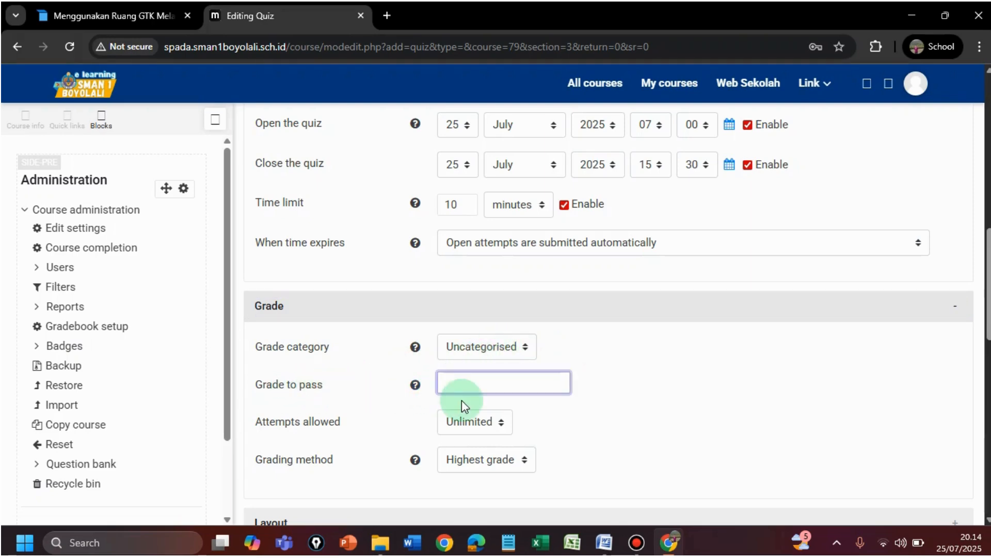
pyautogui.write('7')
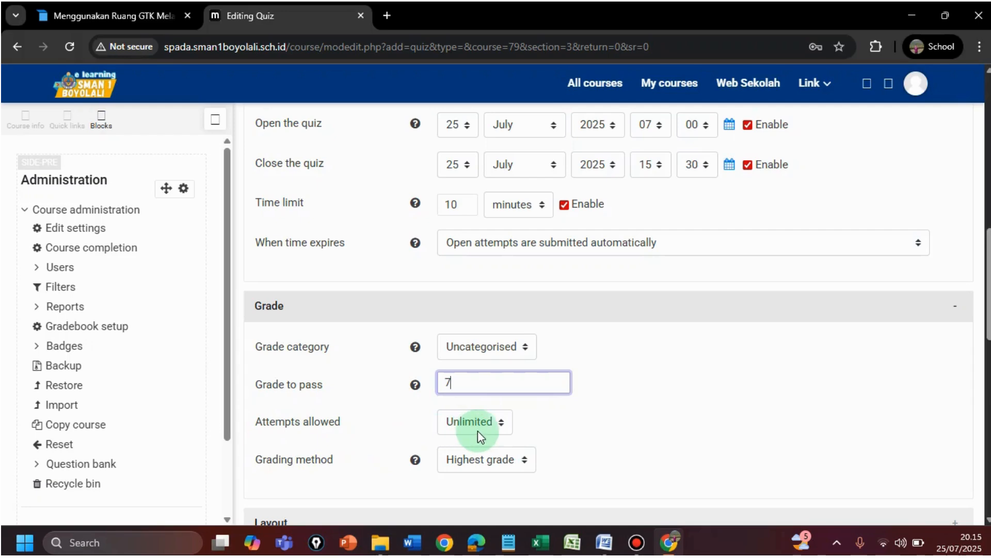
# Limit the quiz to 1 allowed attempt
pyautogui.click(503, 421)
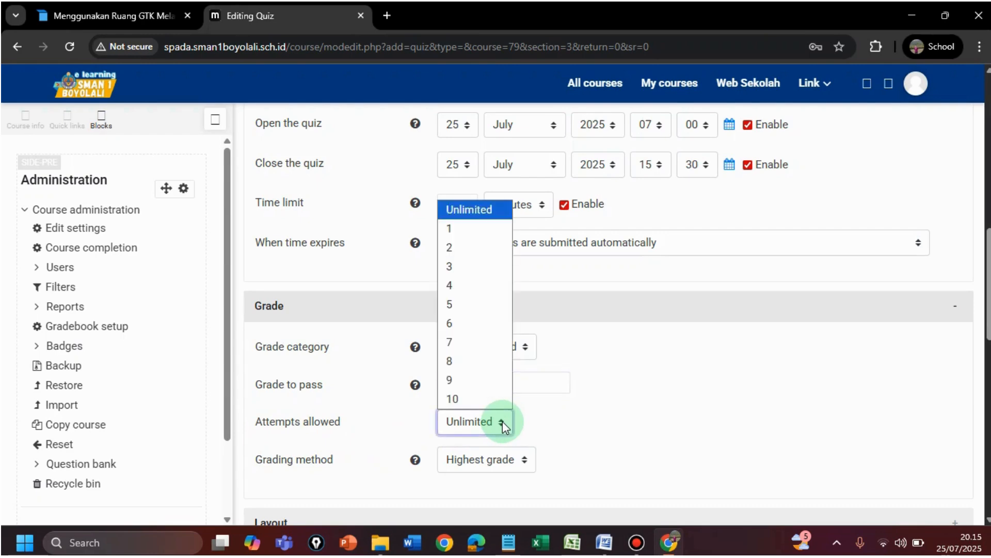
pyautogui.click(473, 231)
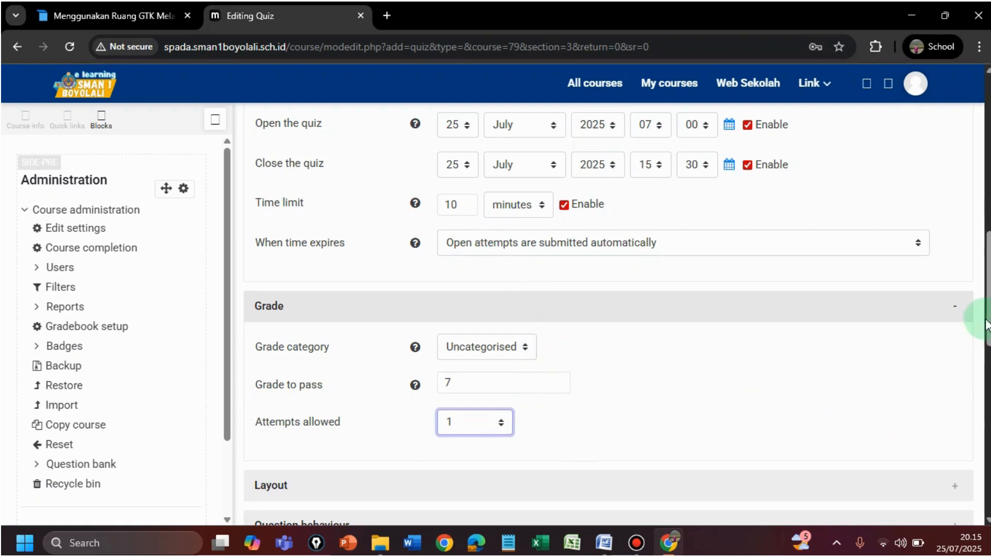
pyautogui.scroll(-3, 976, 320)
pyautogui.scroll(-2, 988, 354)
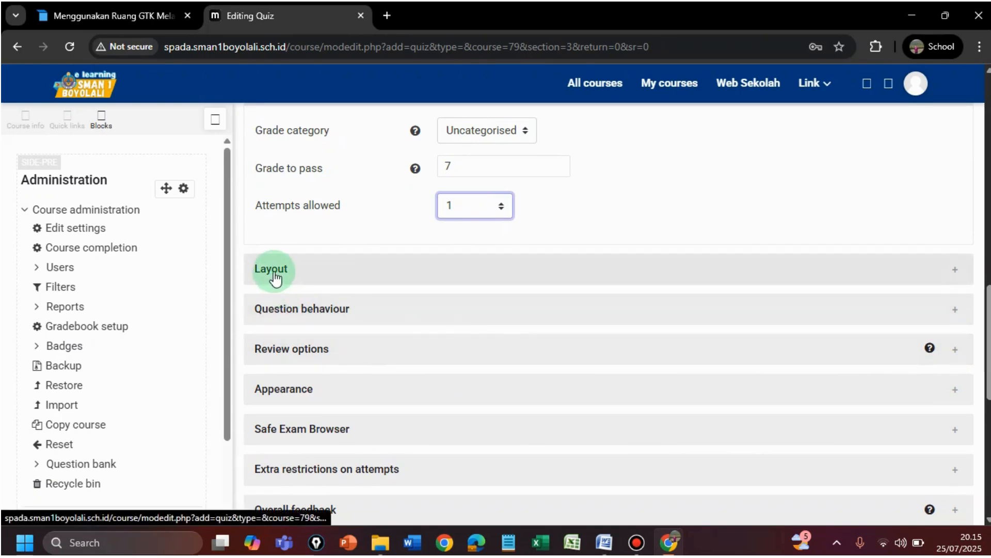
# Under Layout, set New page to Every question after briefly trying Every 2 questions
pyautogui.click(275, 279)
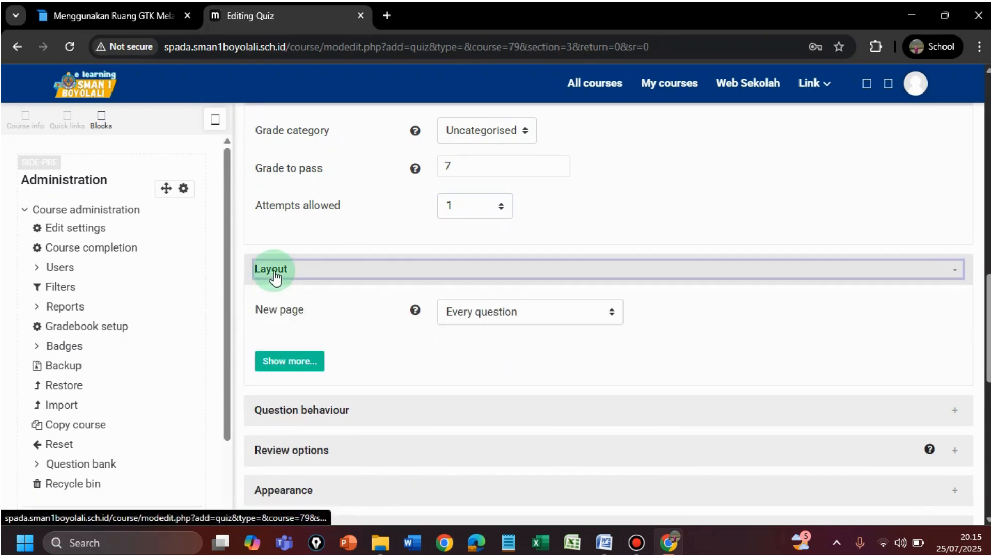
pyautogui.click(506, 312)
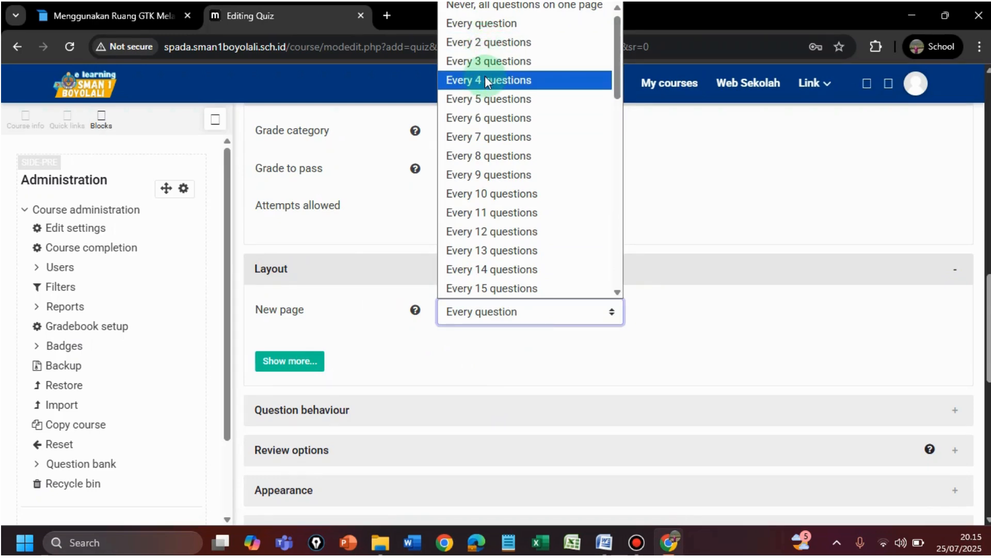
pyautogui.click(487, 44)
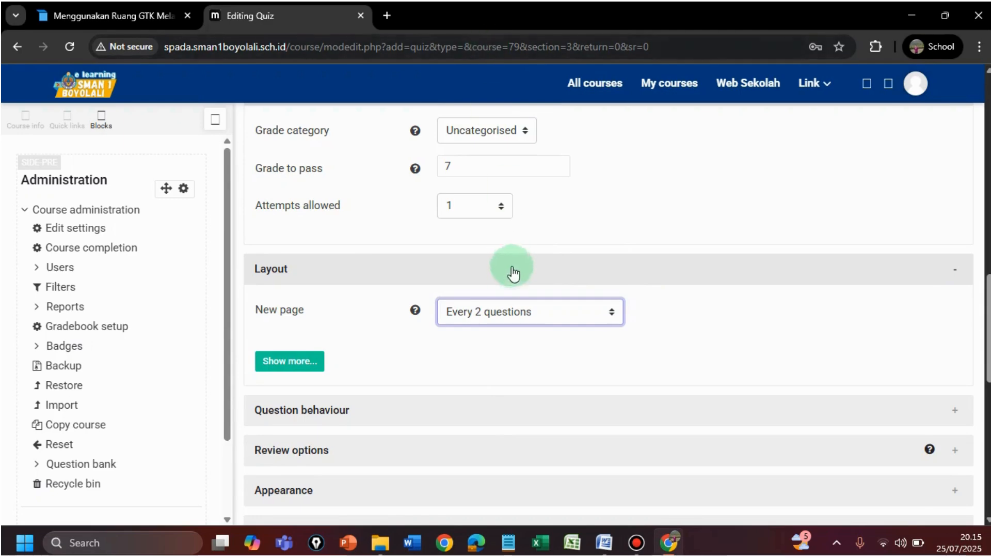
pyautogui.click(512, 313)
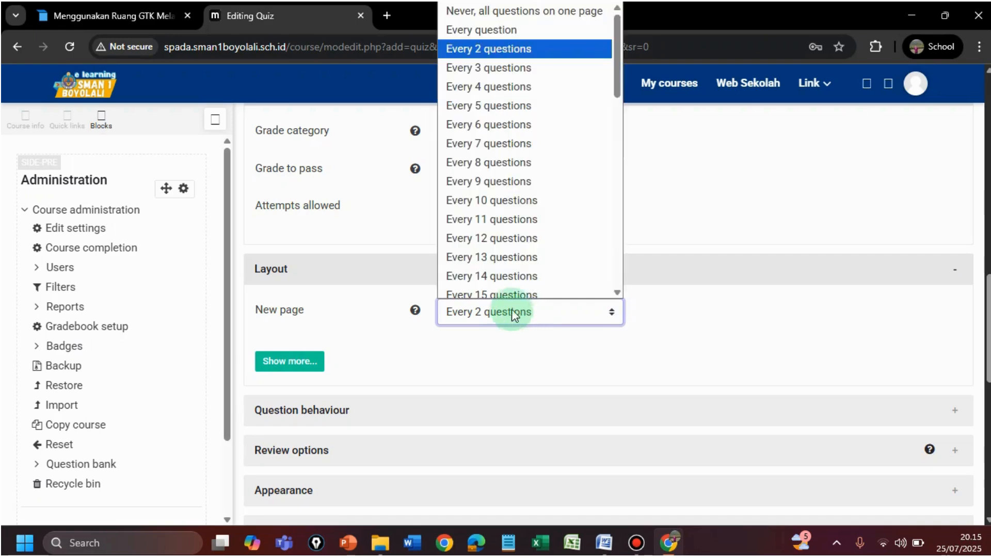
pyautogui.click(516, 25)
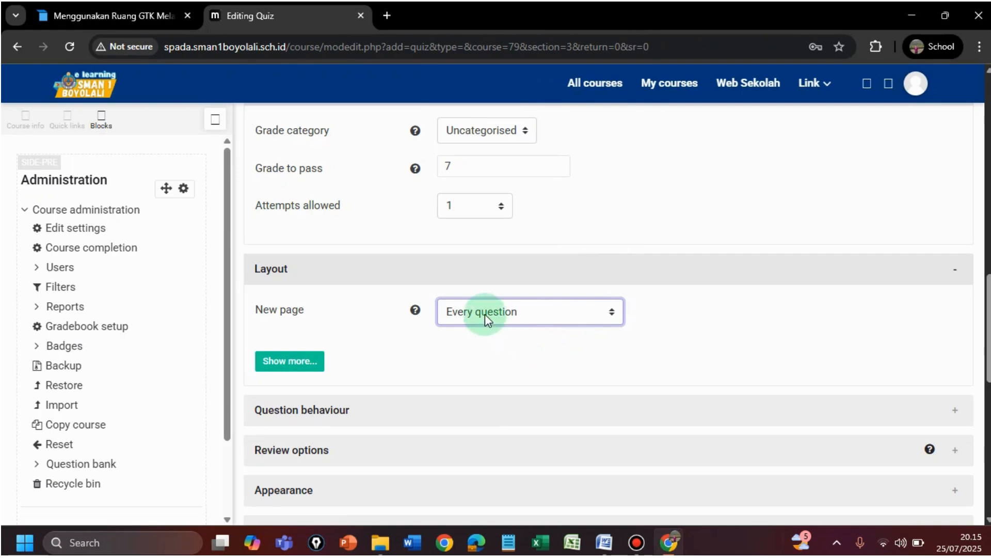
# Keep Shuffle within questions at Yes under Question behaviour, then expand Review options
pyautogui.click(320, 420)
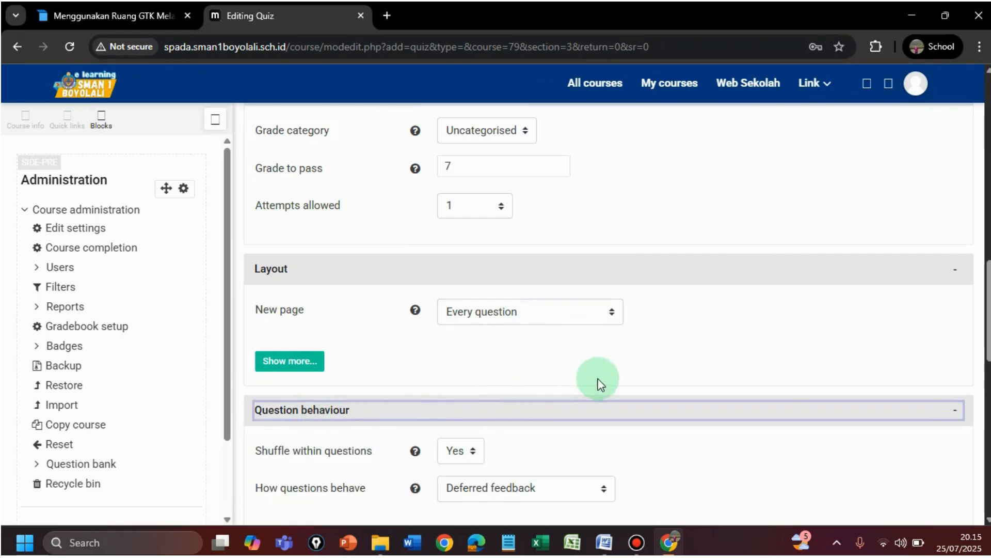
pyautogui.scroll(2, 600, 380)
pyautogui.scroll(-5, 600, 380)
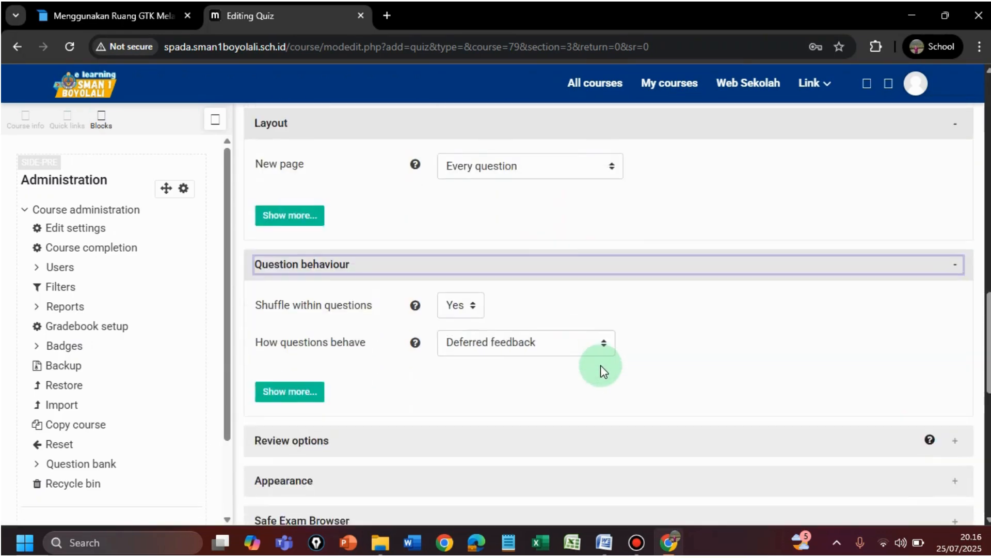
pyautogui.scroll(-3, 602, 370)
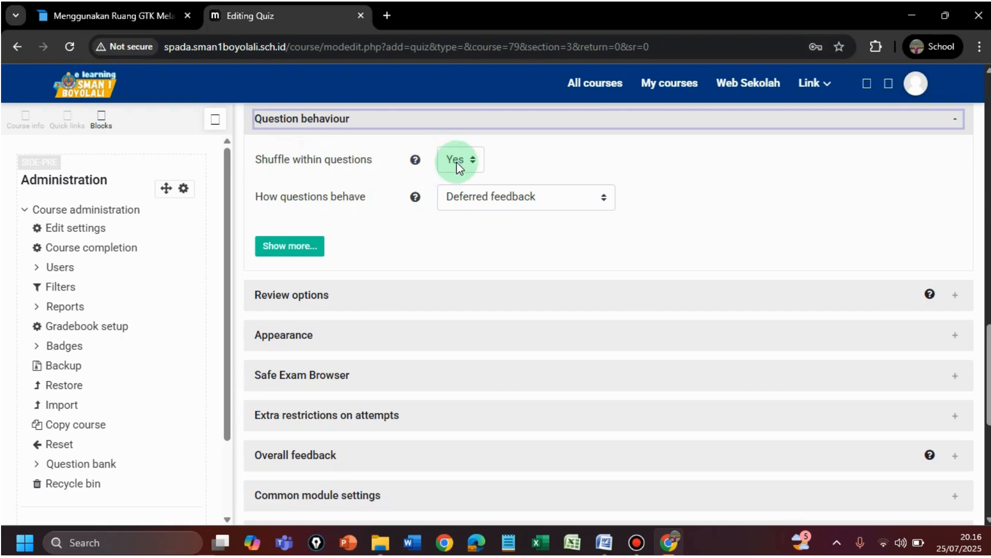
pyautogui.click(470, 161)
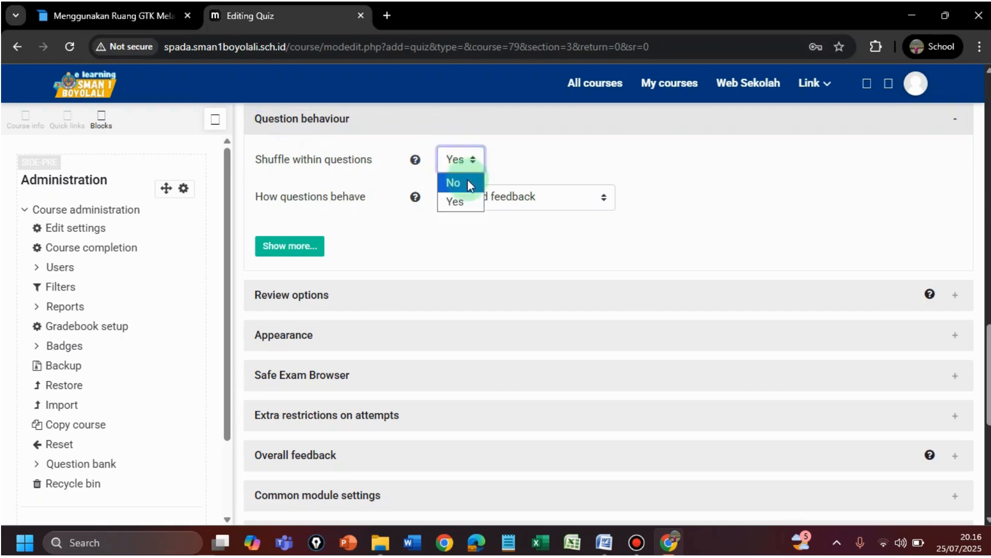
pyautogui.click(466, 180)
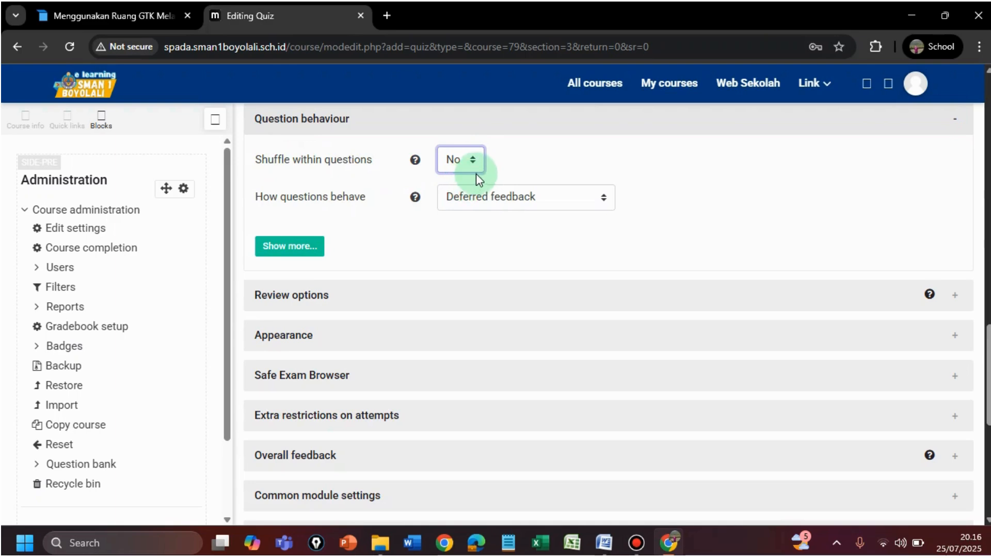
pyautogui.click(473, 161)
pyautogui.click(455, 199)
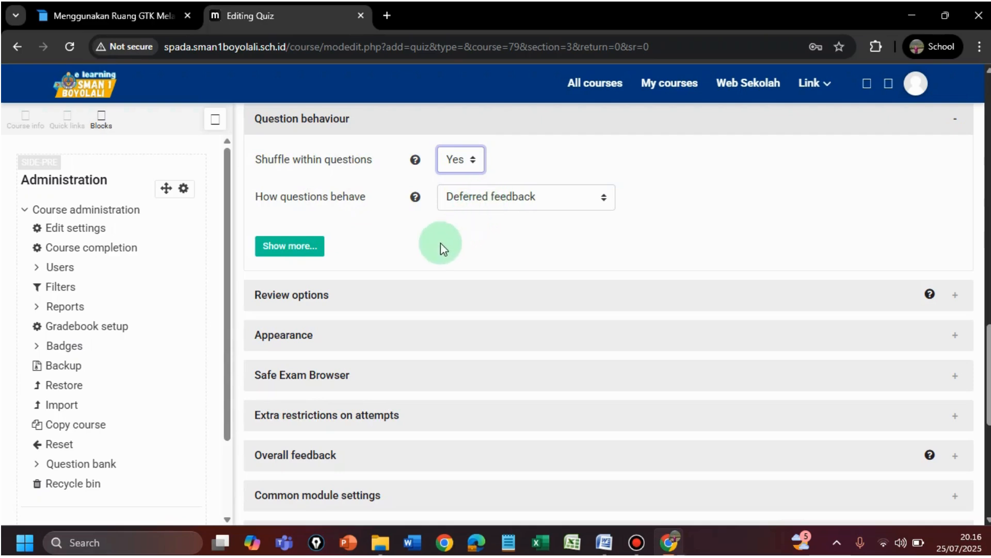
pyautogui.click(306, 302)
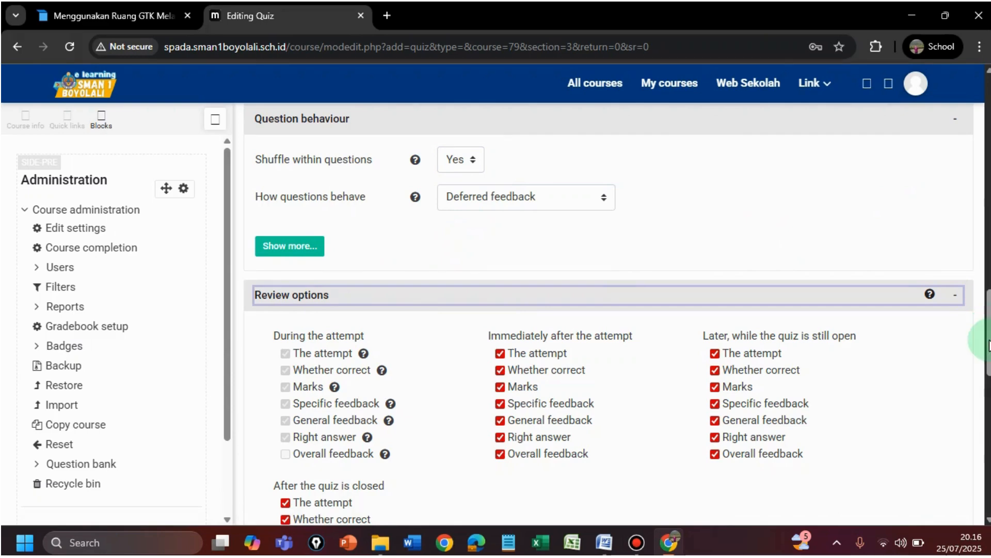
# Immediately after the attempt, untick The attempt and Overall feedback, keeping Marks ticked
pyautogui.scroll(-2, 984, 356)
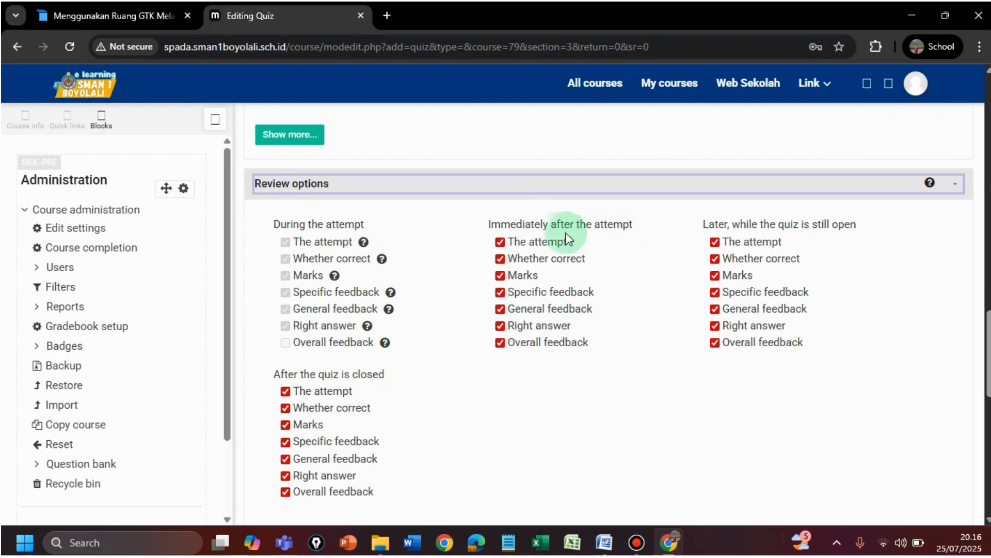
pyautogui.click(500, 242)
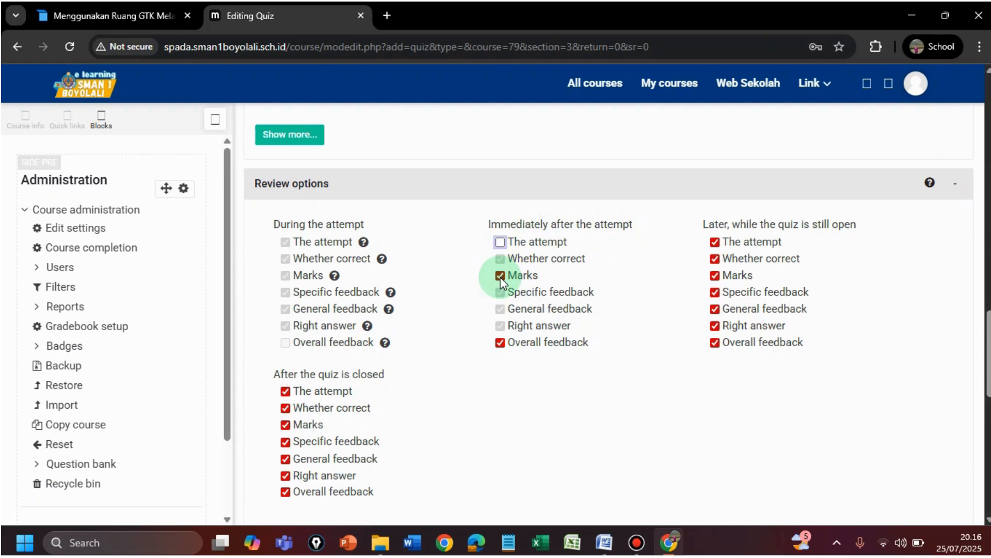
pyautogui.click(499, 343)
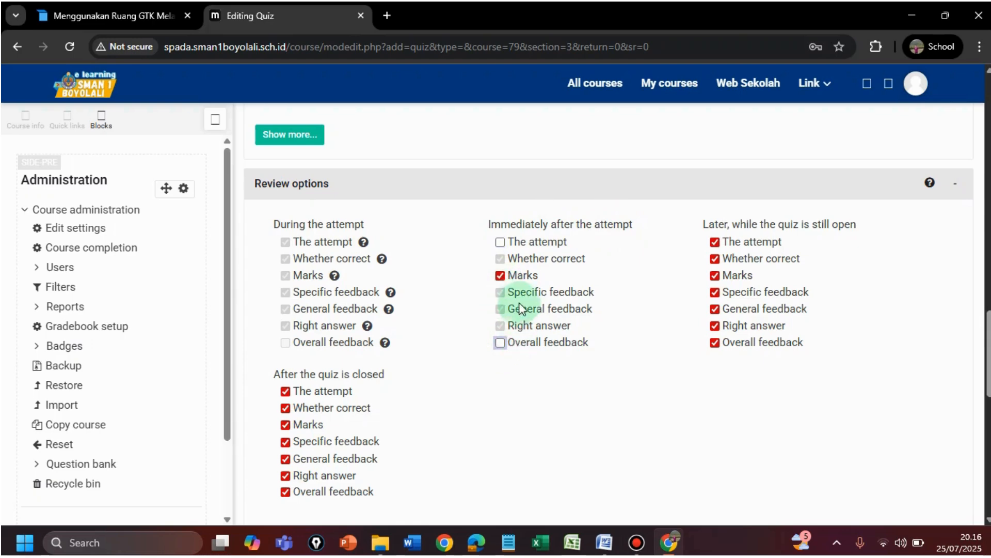
pyautogui.click(498, 276)
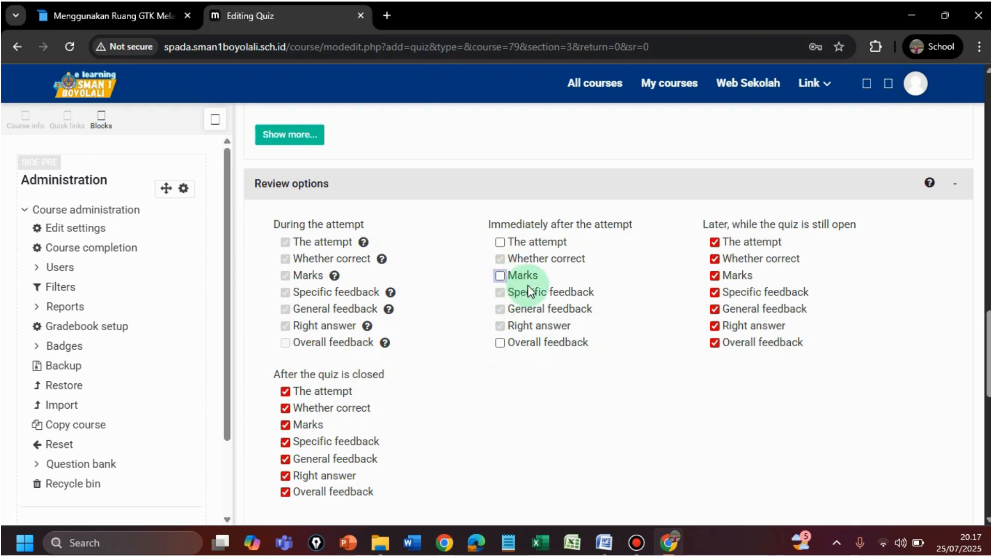
pyautogui.click(500, 276)
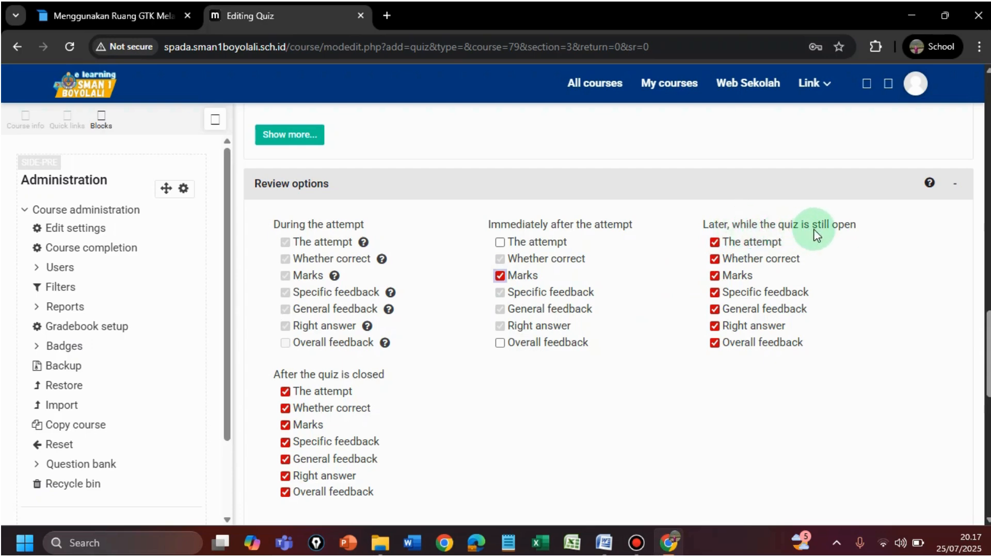
# Untick The attempt, Marks and Overall feedback under 'Later, while still open'
pyautogui.click(716, 242)
pyautogui.click(715, 275)
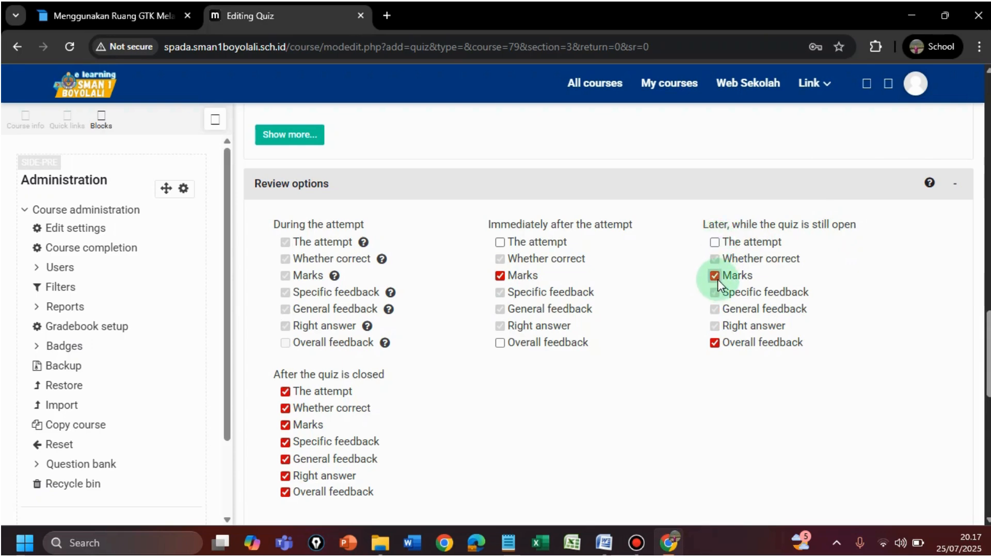
pyautogui.click(715, 342)
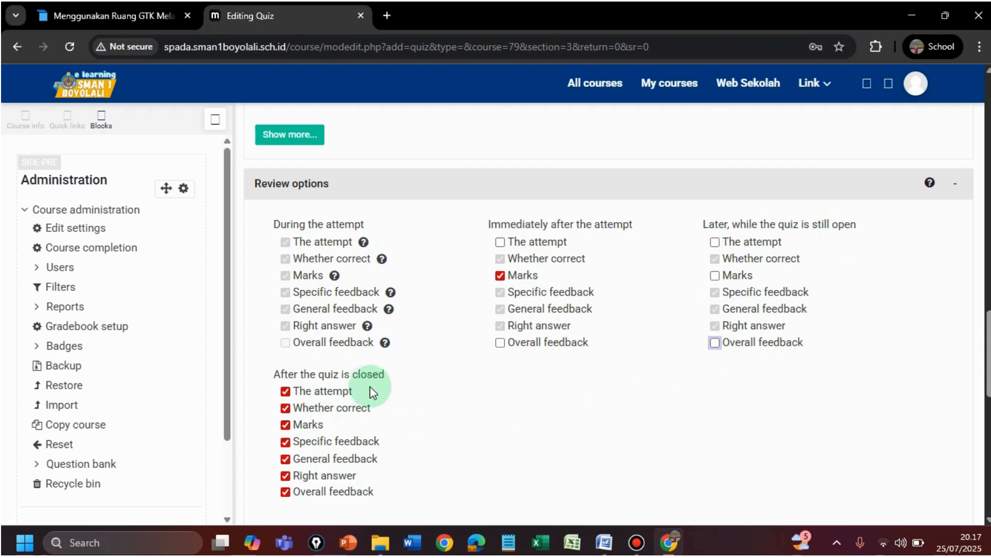
# After the quiz is closed, untick The attempt and Overall feedback, keeping Marks ticked
pyautogui.click(285, 391)
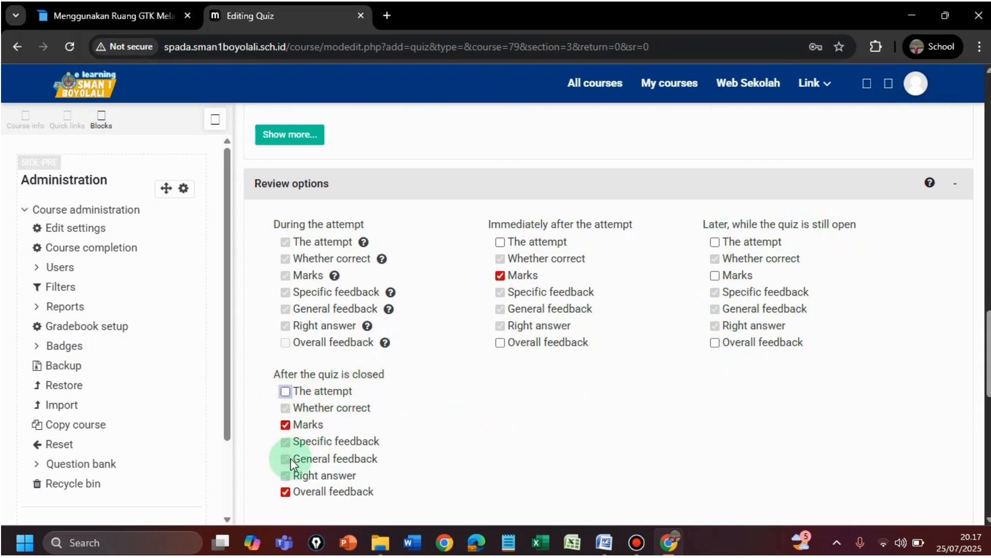
pyautogui.click(285, 491)
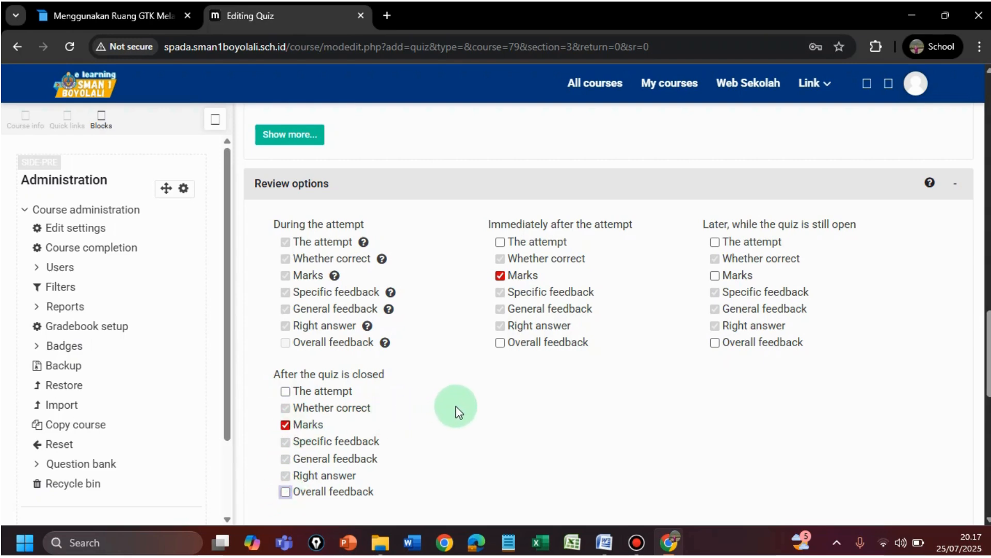
pyautogui.click(285, 425)
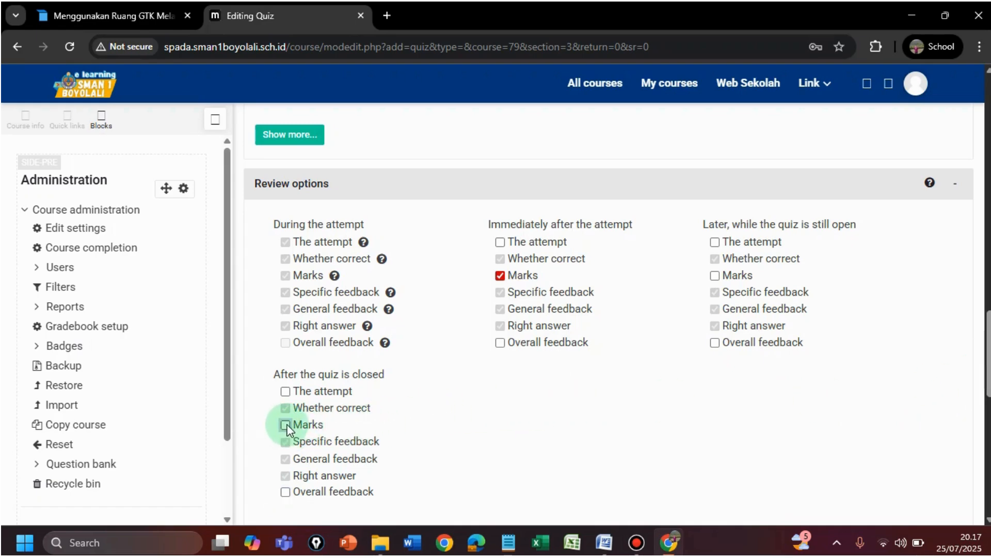
pyautogui.click(285, 425)
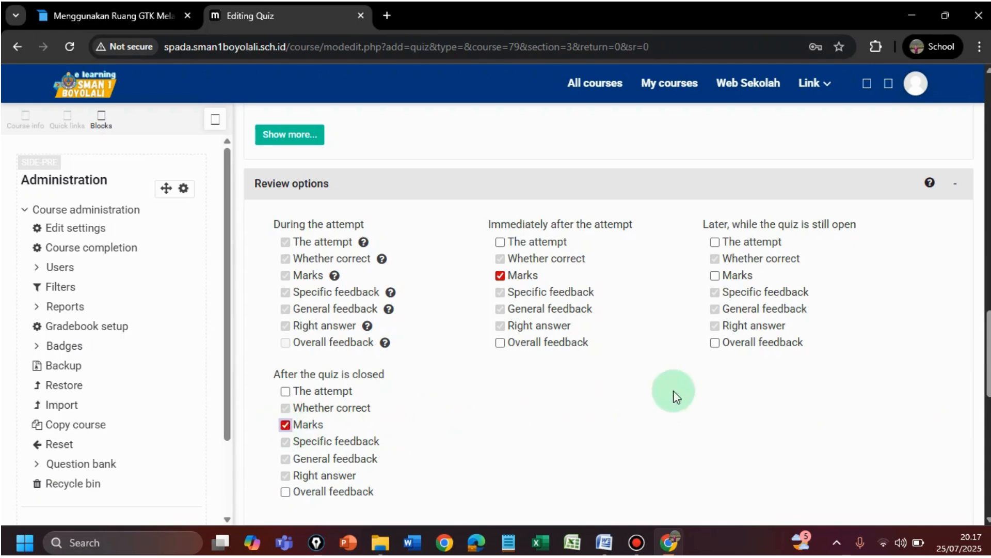
# Under Appearance, set Decimal places in grades to 0
pyautogui.moveTo(988, 331); pyautogui.dragTo(899, 391)
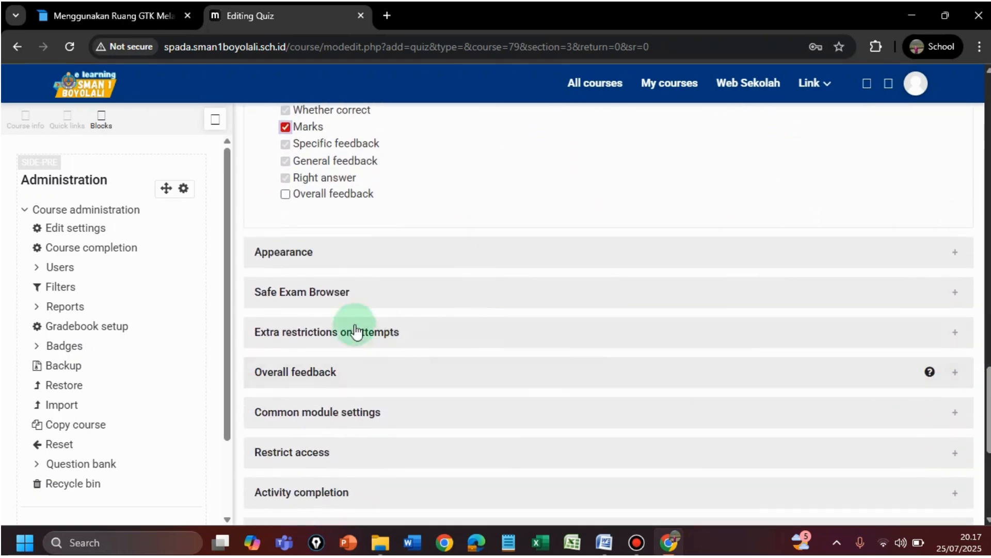
pyautogui.click(281, 256)
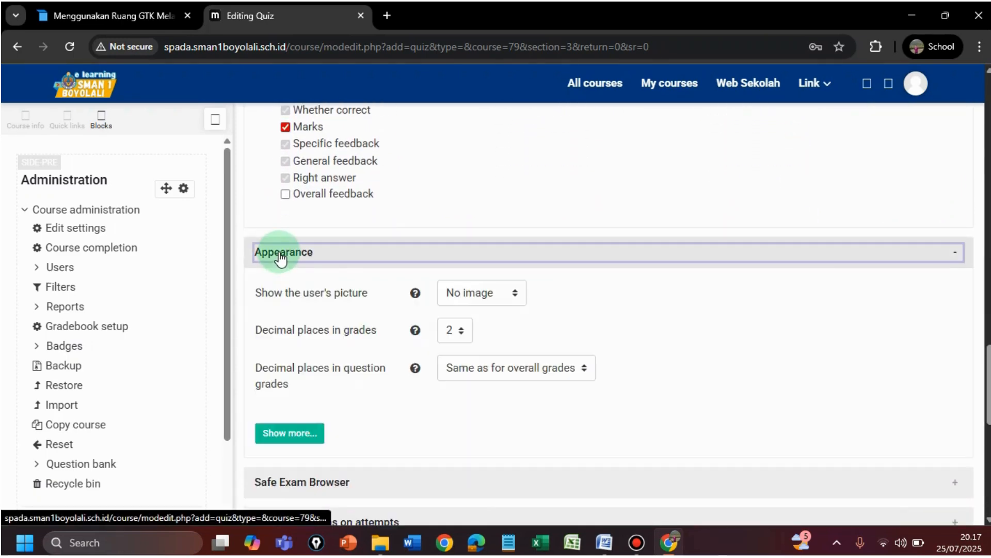
pyautogui.click(462, 333)
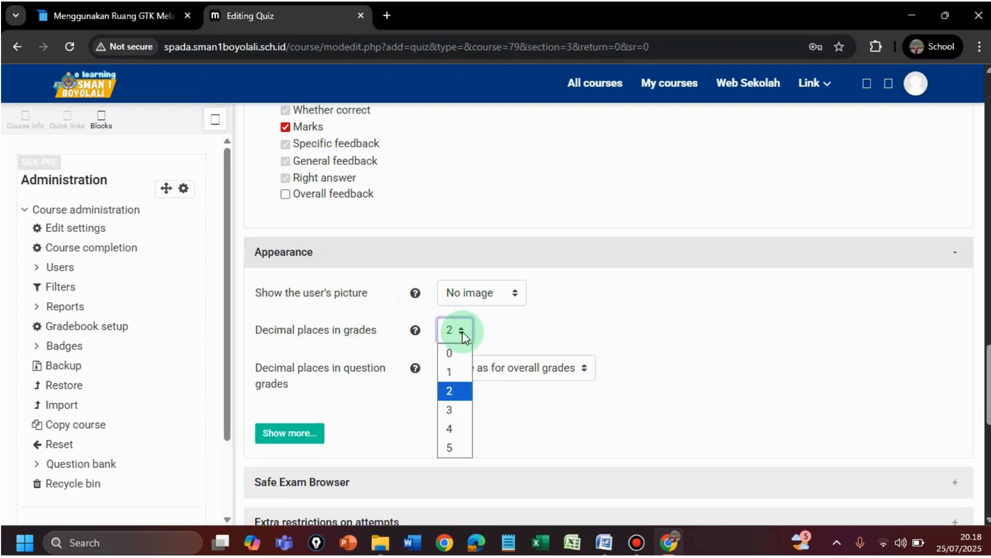
pyautogui.click(455, 353)
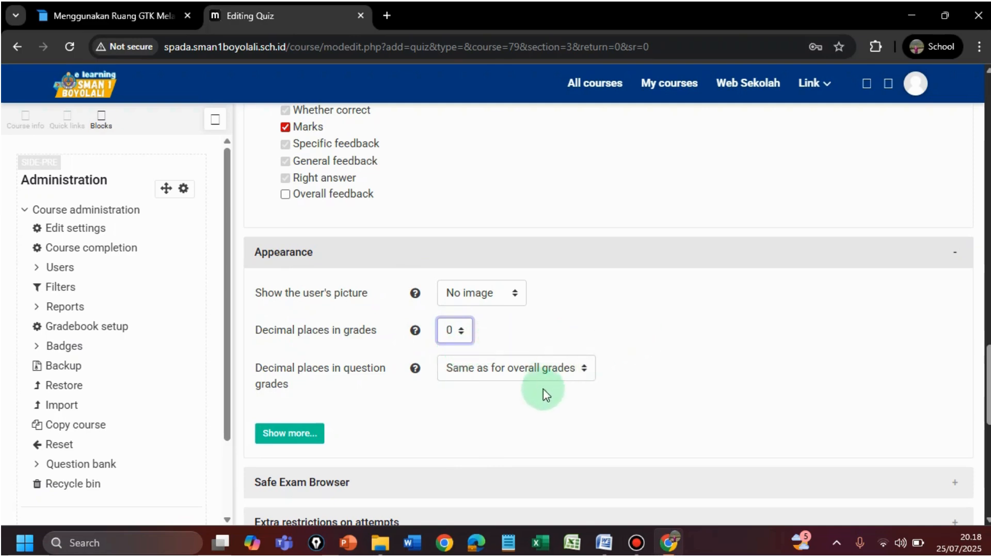
pyautogui.moveTo(989, 367); pyautogui.dragTo(989, 396)
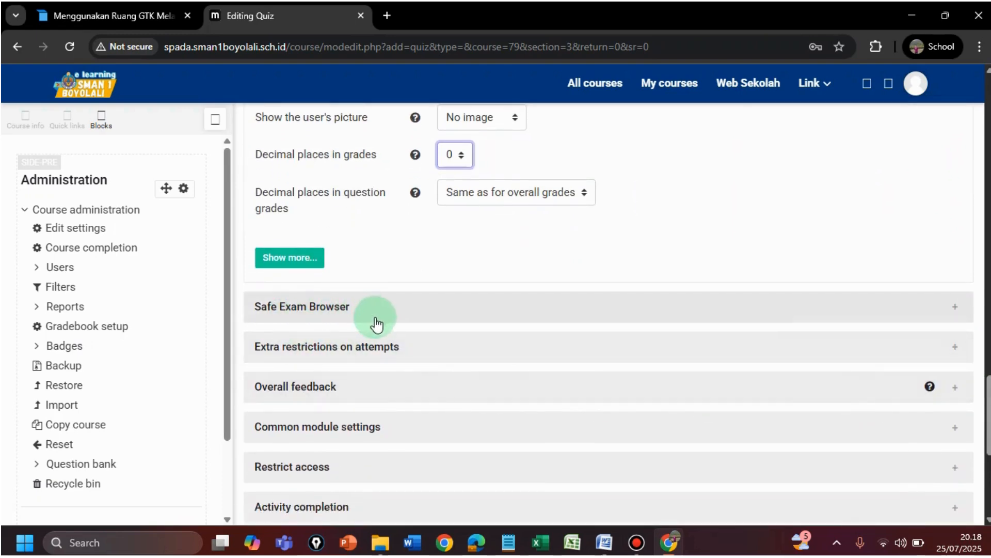
# Enter a Require password under Extra restrictions on attempts and reveal it to verify
pyautogui.click(292, 355)
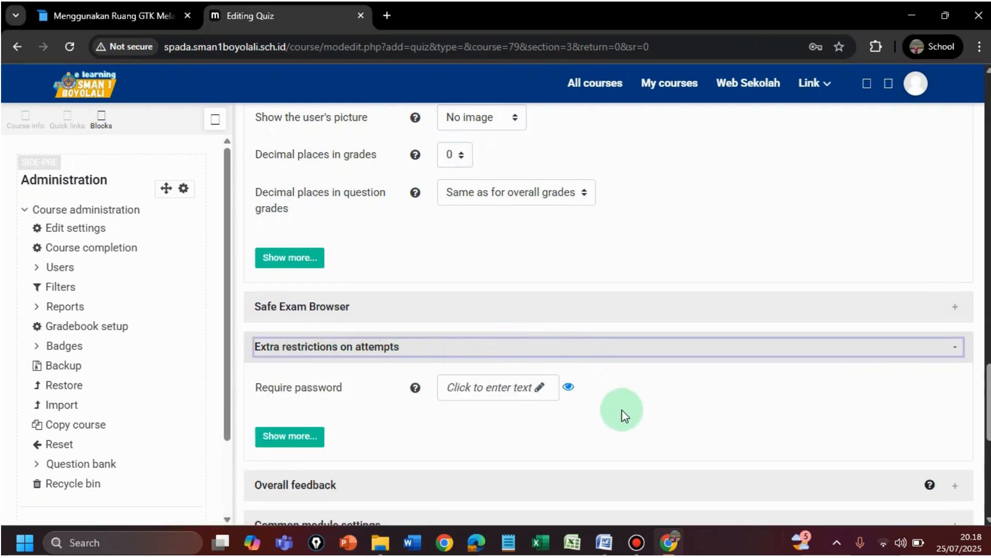
pyautogui.click(483, 394)
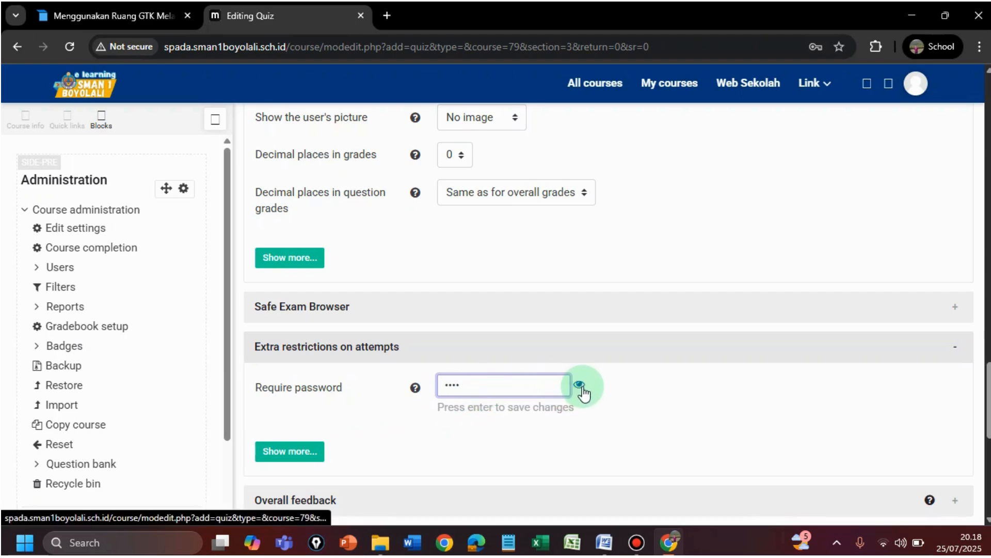
pyautogui.click(579, 387)
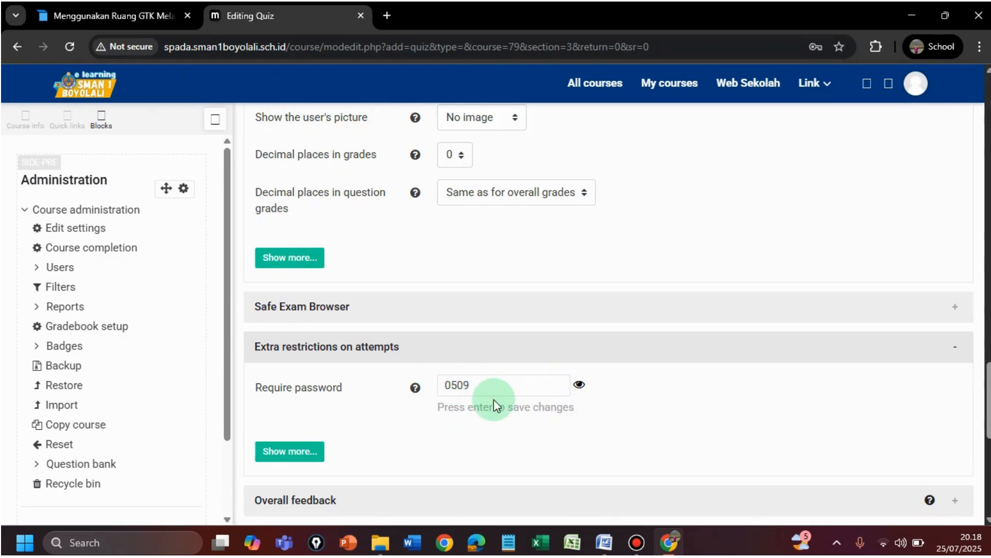
pyautogui.click(579, 385)
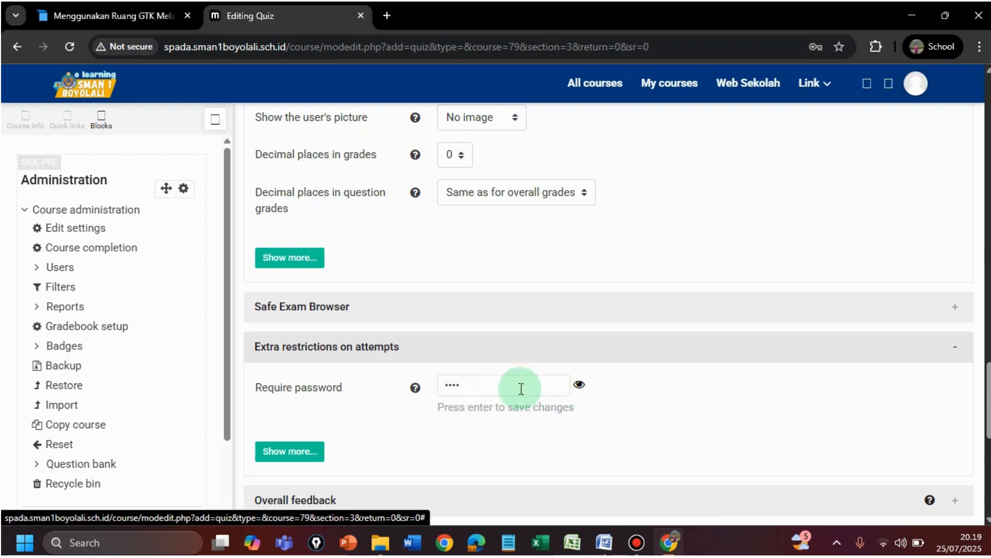
pyautogui.click(579, 385)
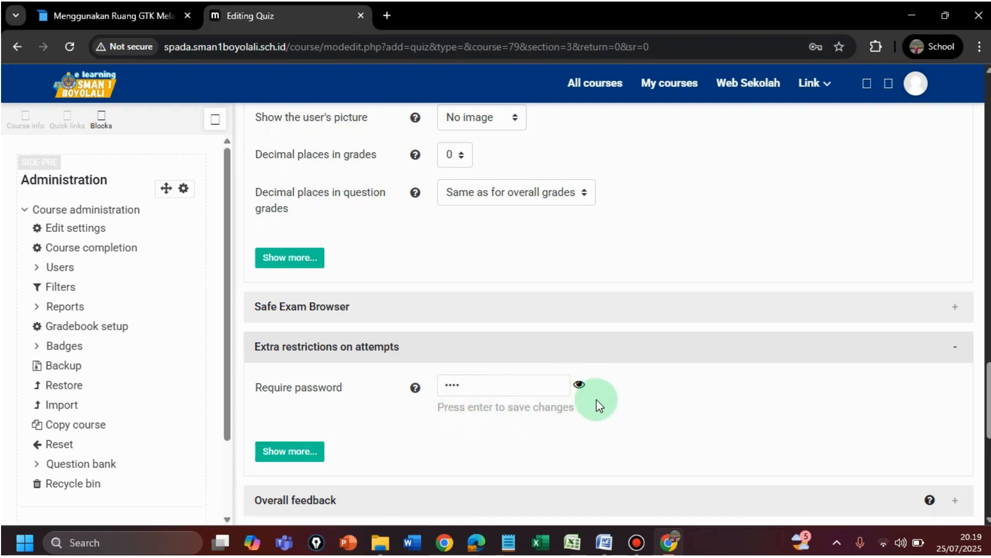
pyautogui.scroll(2, 597, 398)
pyautogui.scroll(-4, 597, 399)
# Save the quiz settings with 'Save and display' and reach the Editing quiz page
pyautogui.scroll(-4, 597, 398)
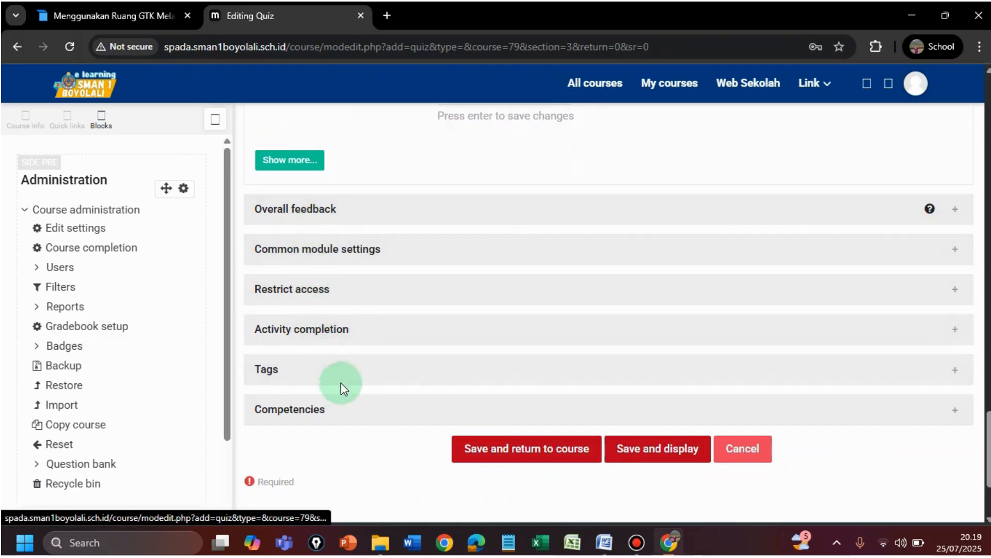
pyautogui.click(666, 453)
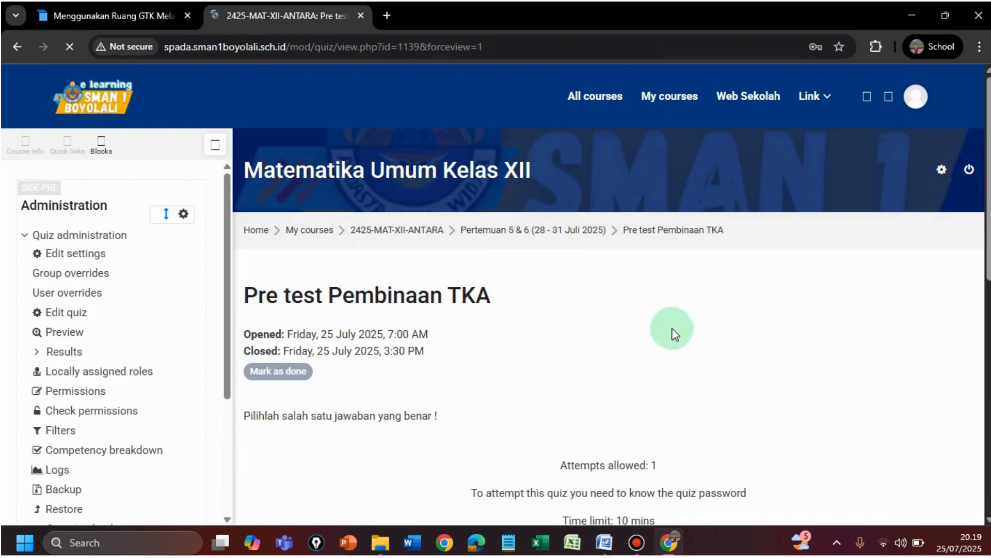
pyautogui.moveTo(988, 216); pyautogui.dragTo(989, 287)
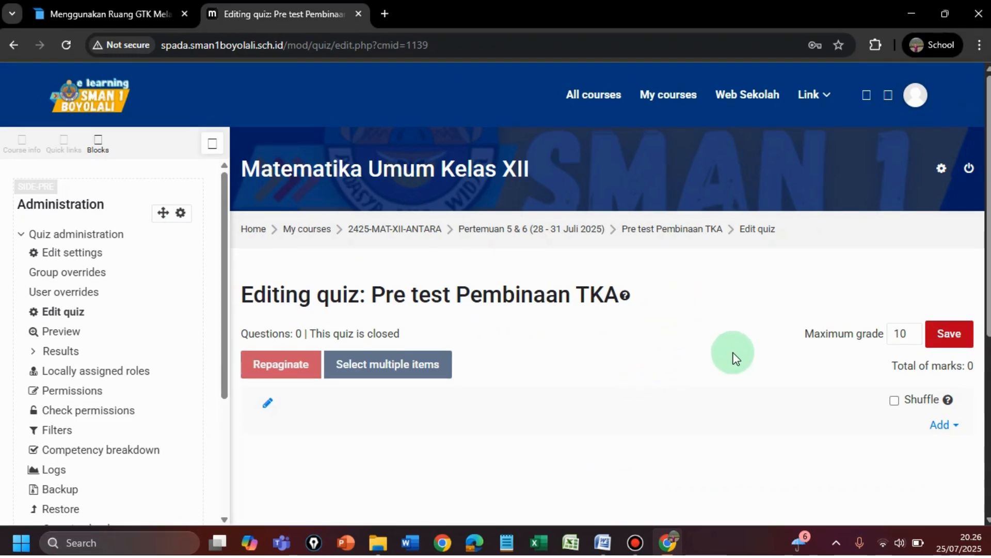
# Change the maximum grade to 100 and turn on Shuffle for the questions
pyautogui.click(909, 328)
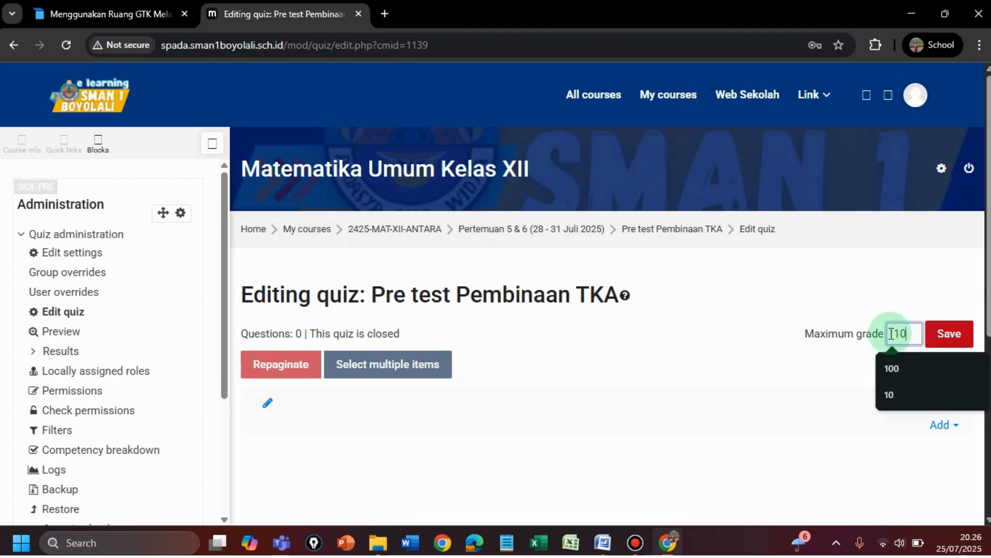
pyautogui.write('0')
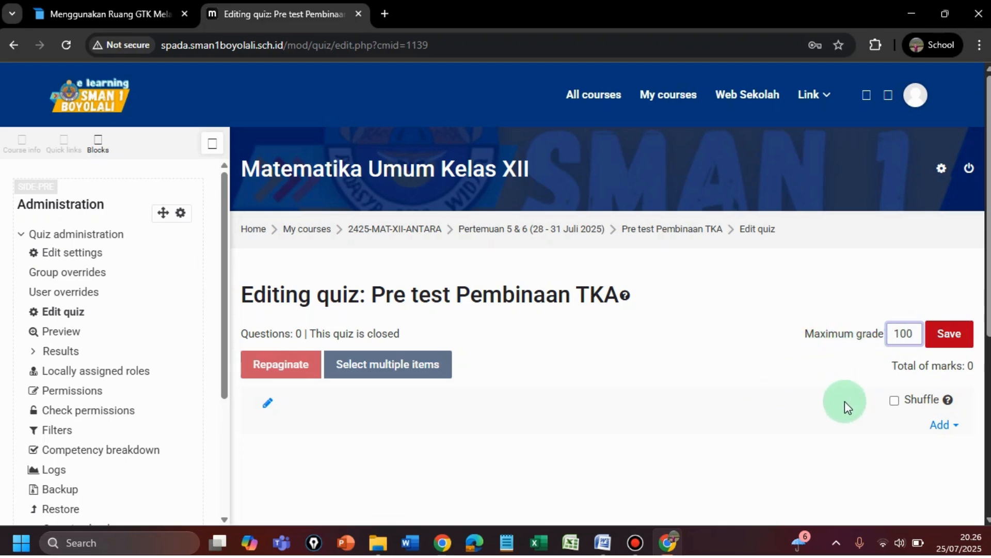
pyautogui.click(895, 402)
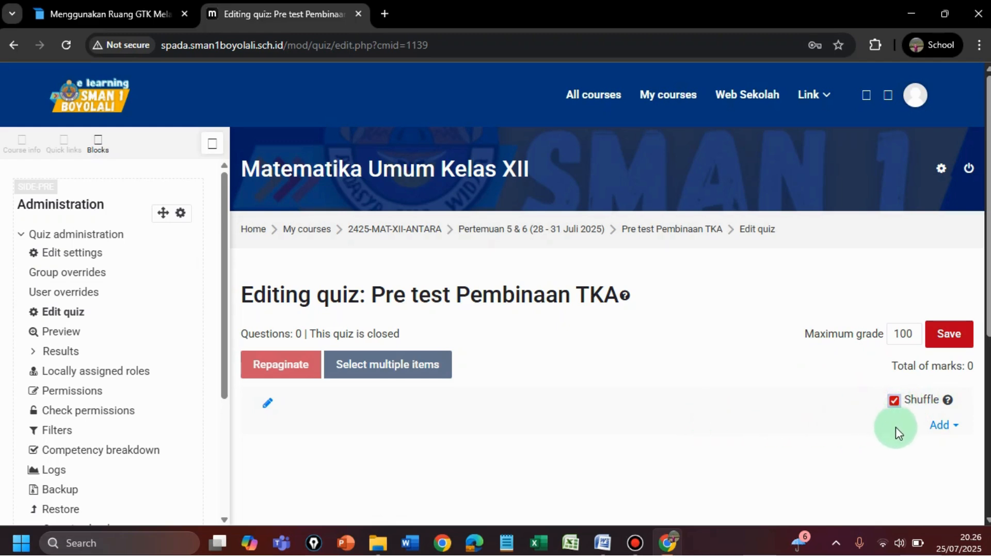
pyautogui.click(942, 429)
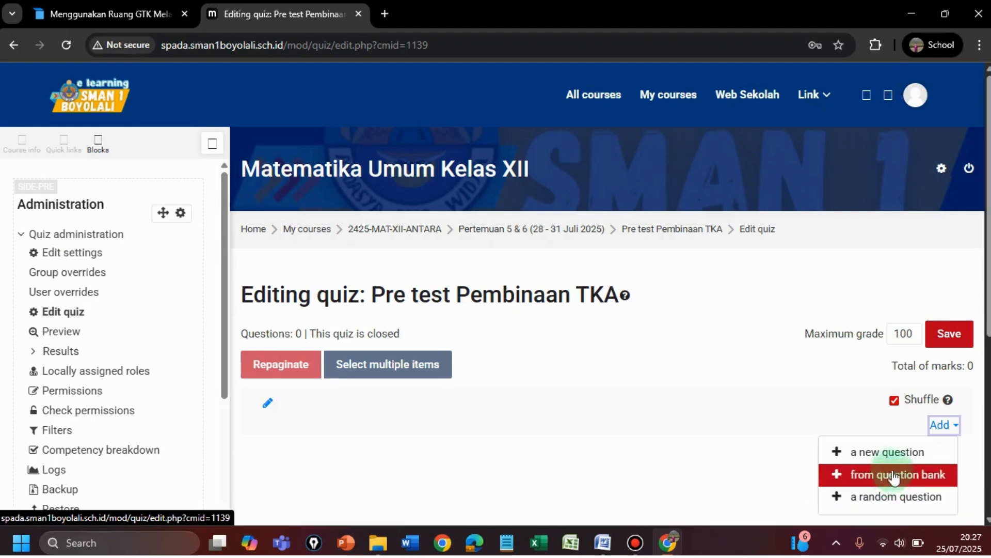
# Add a new Multiple choice question and scroll through its blank form
pyautogui.click(868, 459)
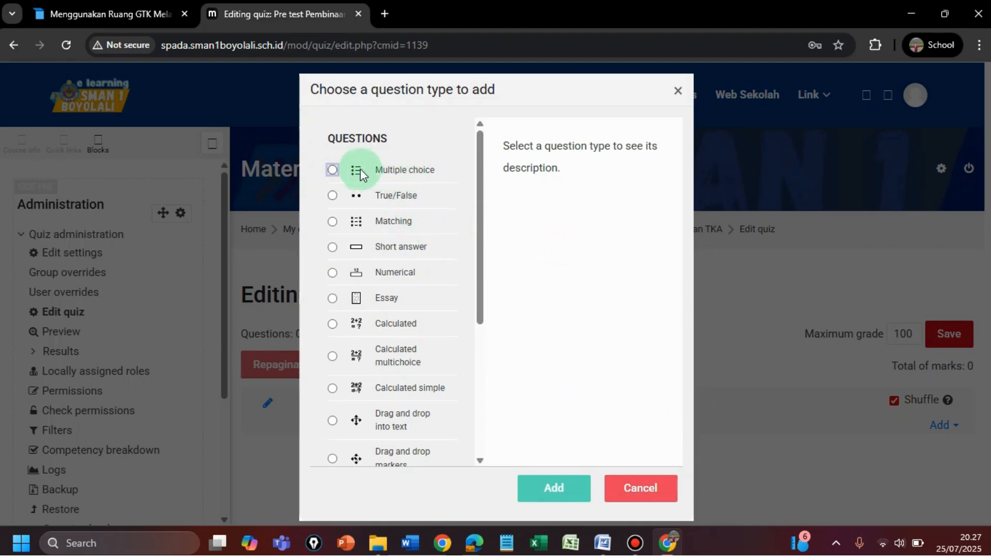
pyautogui.click(332, 171)
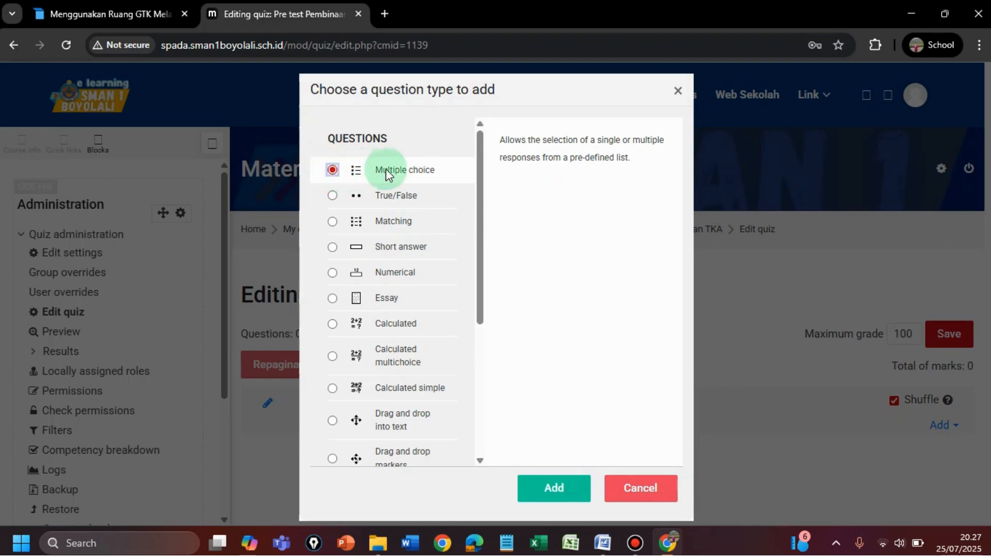
pyautogui.click(555, 495)
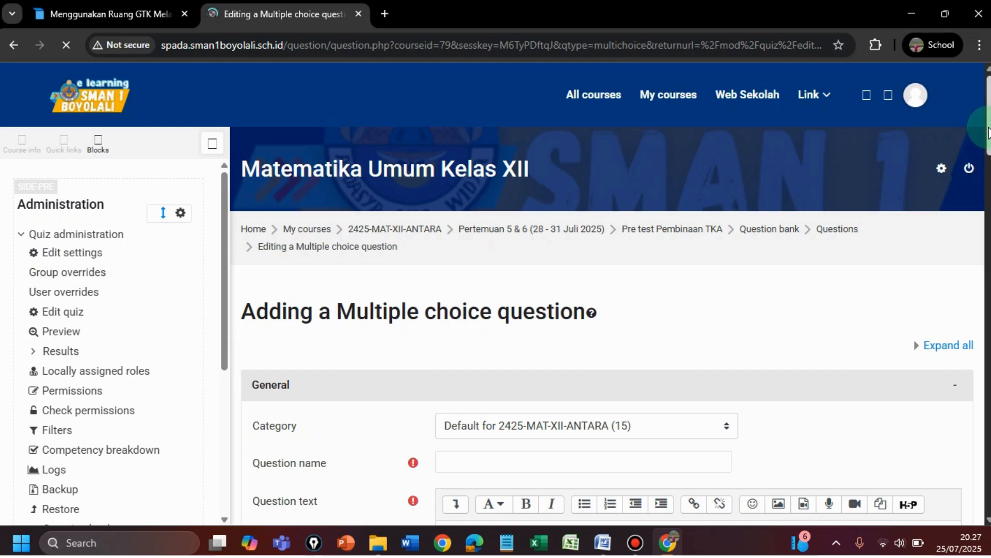
pyautogui.scroll(-2, 969, 130)
pyautogui.scroll(-2, 607, 310)
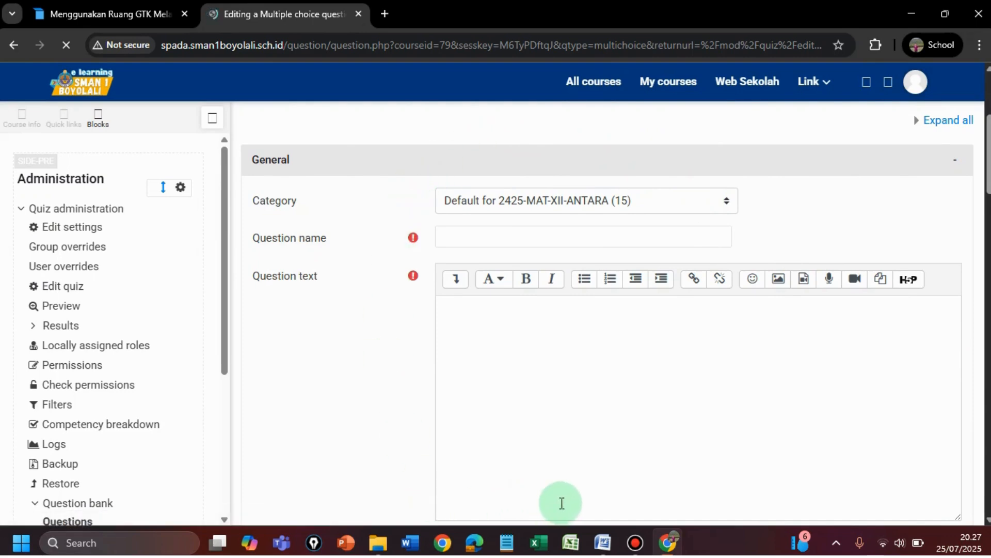
pyautogui.click(603, 541)
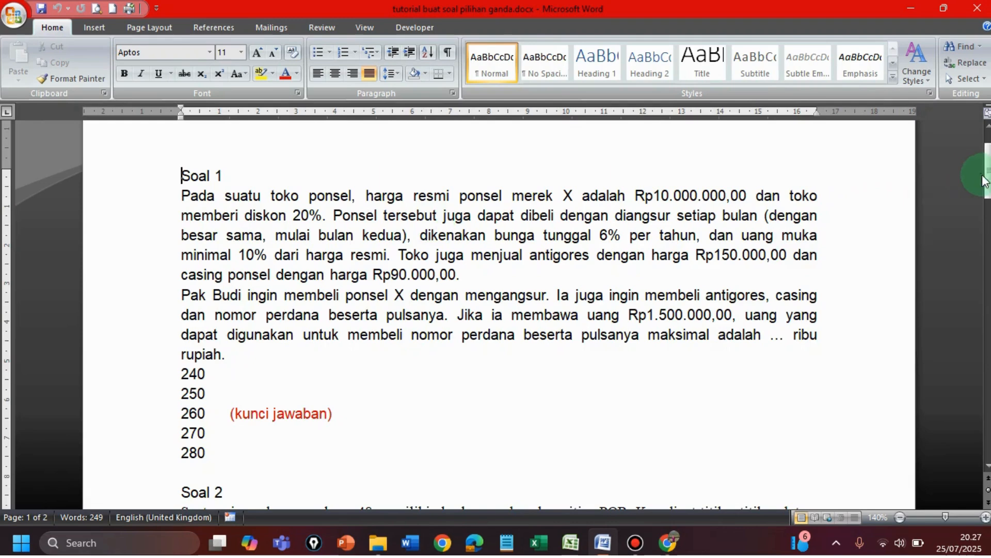
pyautogui.moveTo(987, 186); pyautogui.dragTo(968, 199)
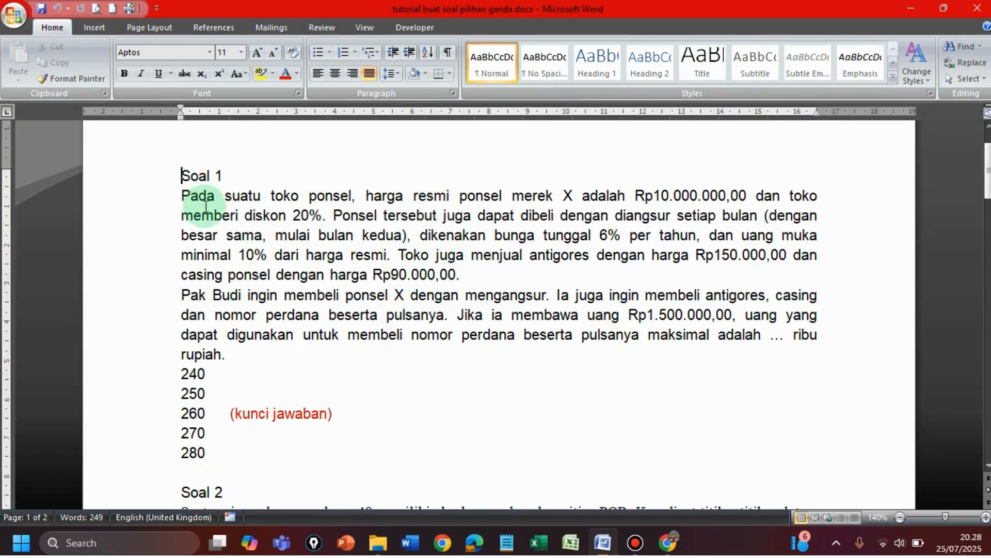
pyautogui.click(671, 548)
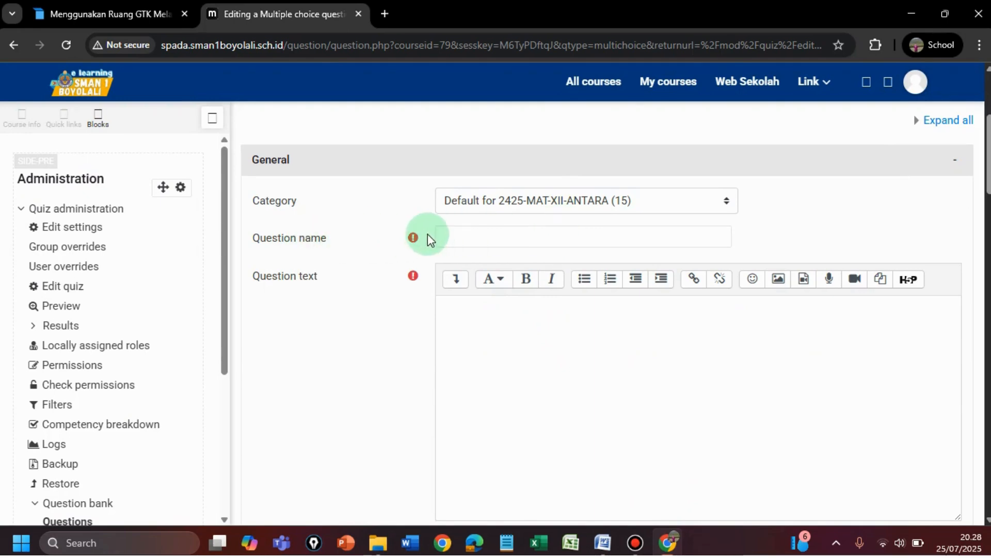
# Enter '1' as the question name, leaving the question text box empty
pyautogui.click(459, 235)
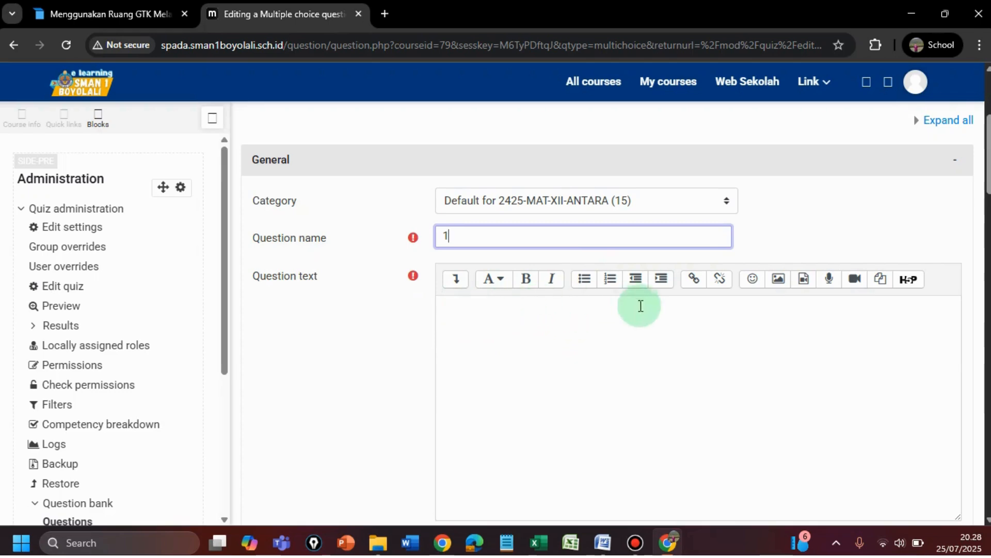
pyautogui.click(475, 312)
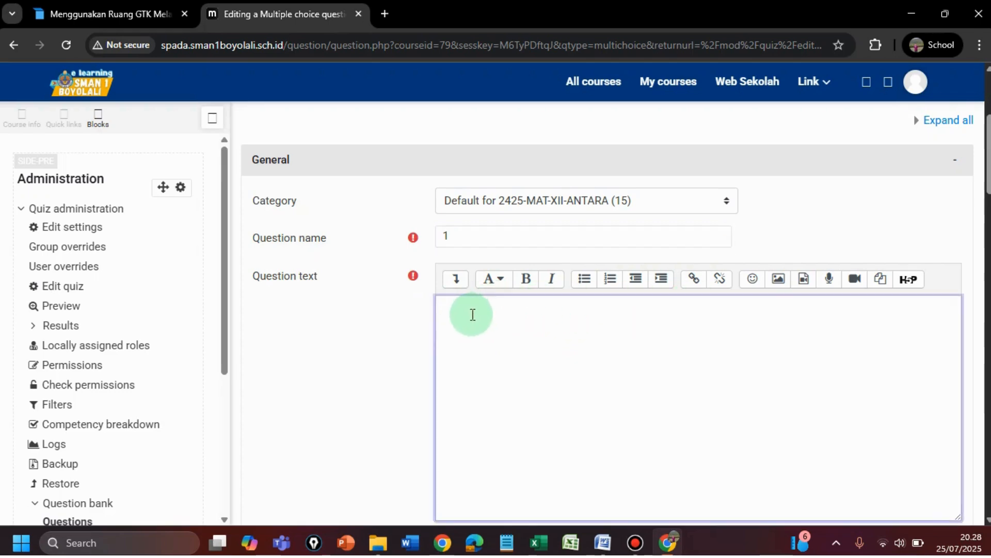
pyautogui.write('ldglsgm;')
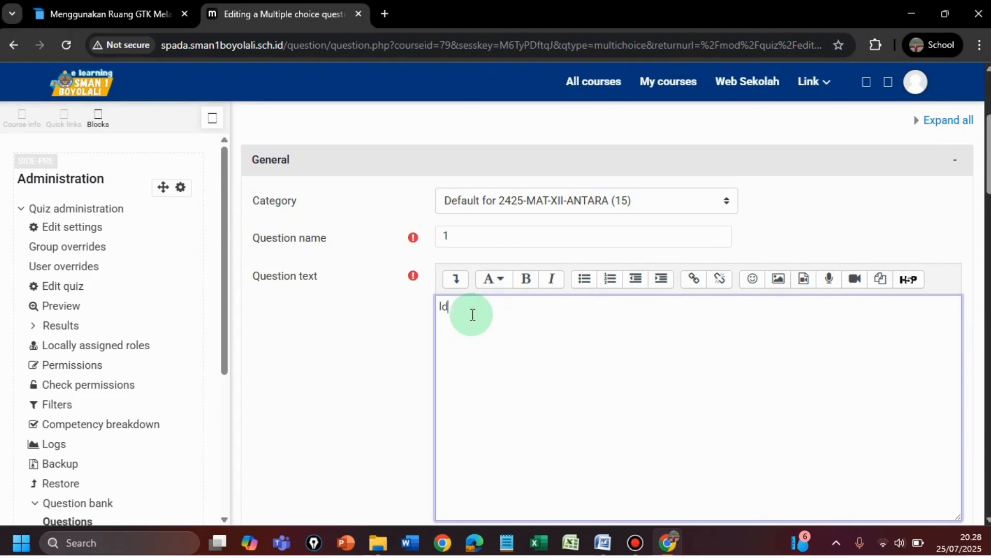
pyautogui.press('BackSpace')
pyautogui.press('BackSpace')
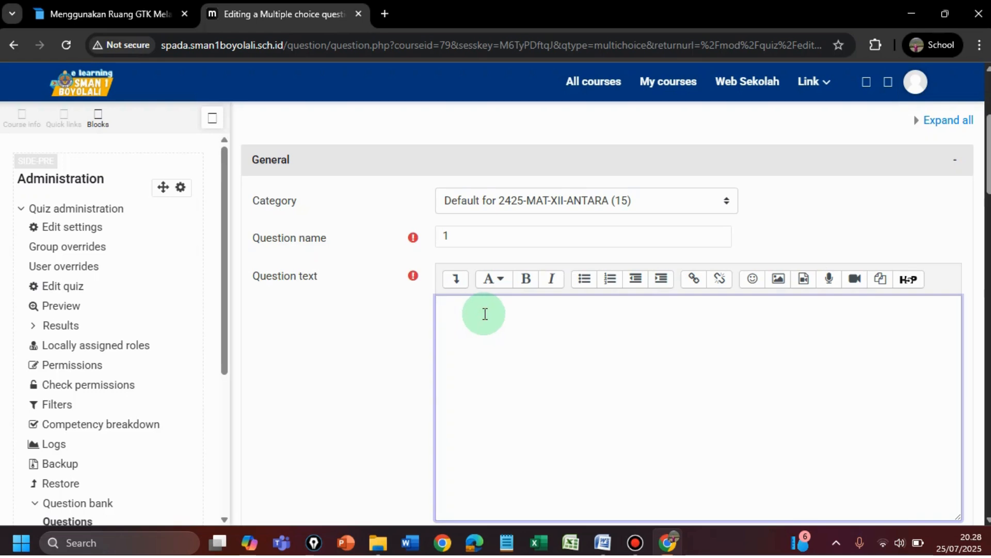
pyautogui.moveTo(608, 546)
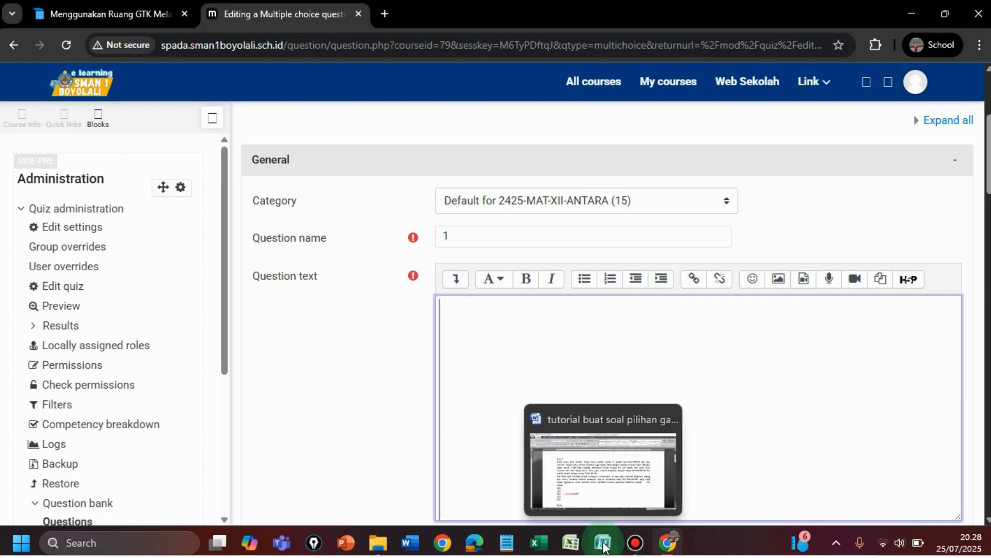
# Copy Soal 1's question from 'Pada' to 'rupiah.' in the Word document
pyautogui.click(603, 544)
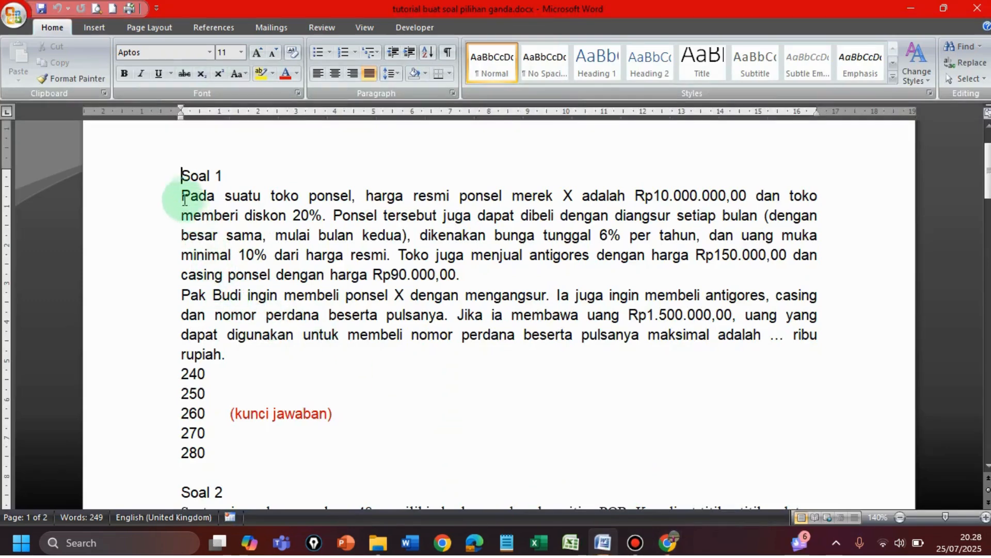
pyautogui.moveTo(184, 200); pyautogui.dragTo(230, 350)
pyautogui.hotkey('ctrl', 'c')
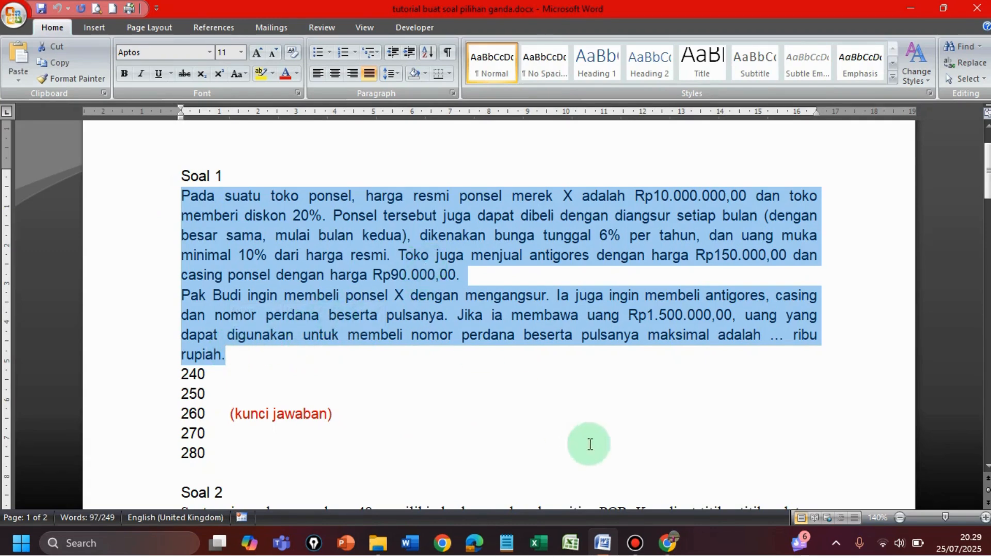
pyautogui.click(668, 540)
pyautogui.click(453, 306)
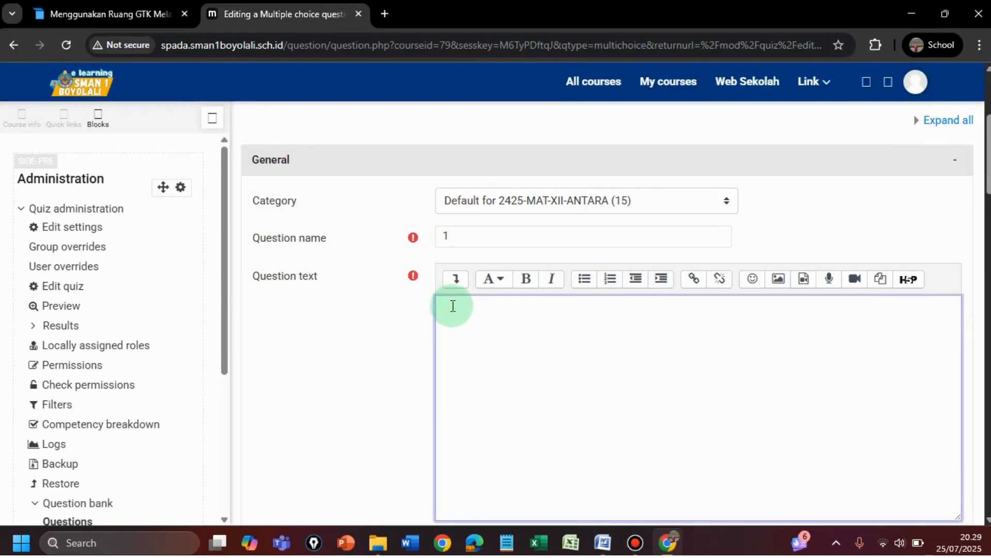
# Paste the Soal 1 phone-purchase question into the question text box
pyautogui.hotkey('ctrl', 'v')
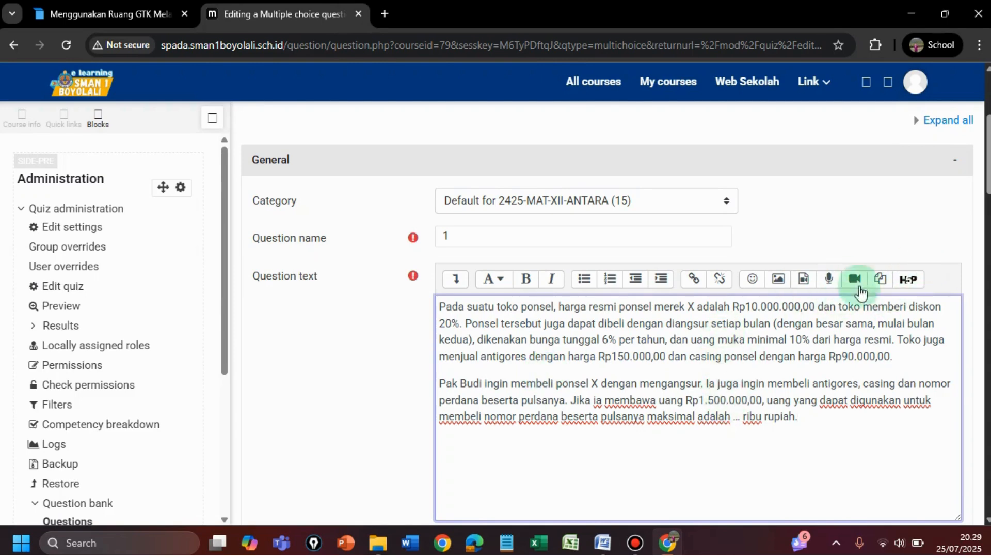
pyautogui.moveTo(988, 183); pyautogui.dragTo(988, 235)
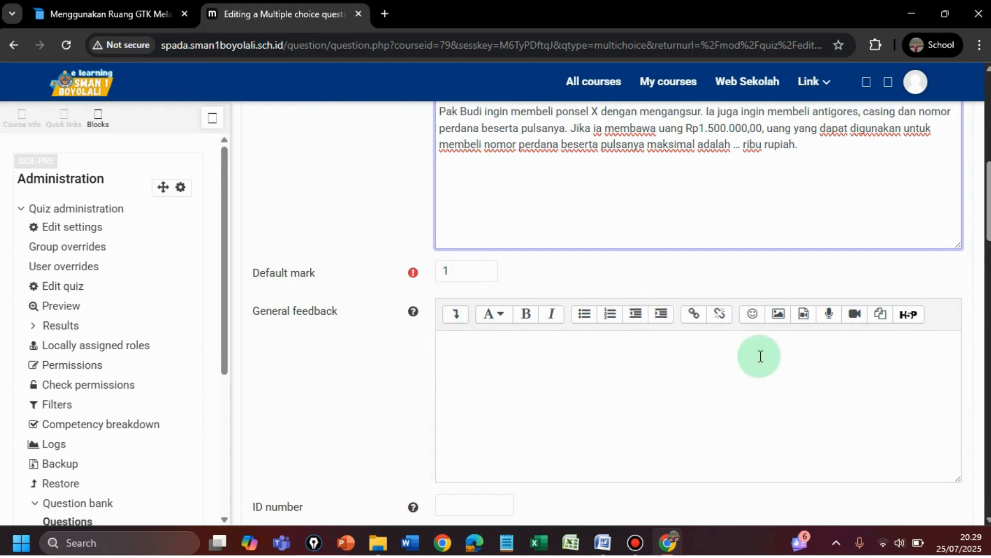
pyautogui.scroll(-4, 984, 230)
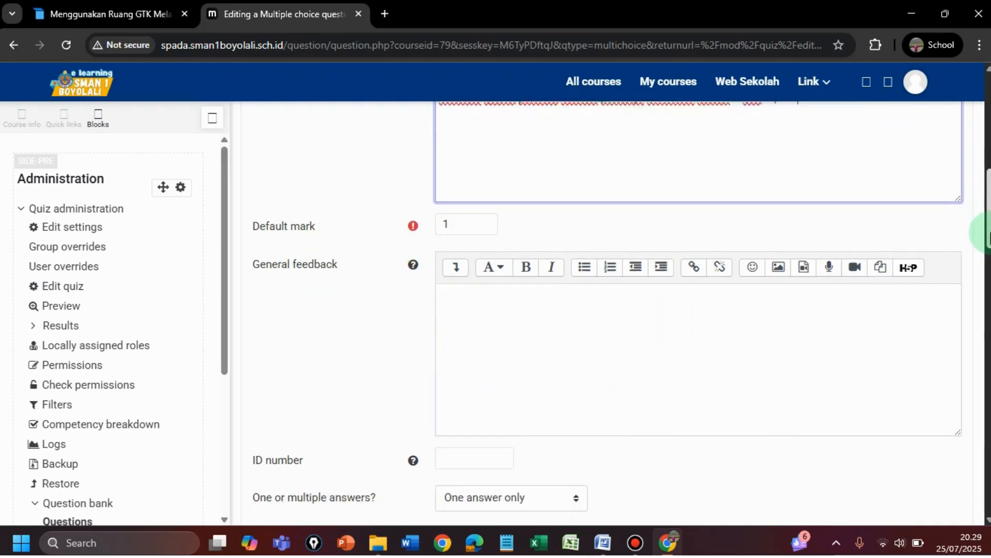
pyautogui.scroll(-1, 961, 269)
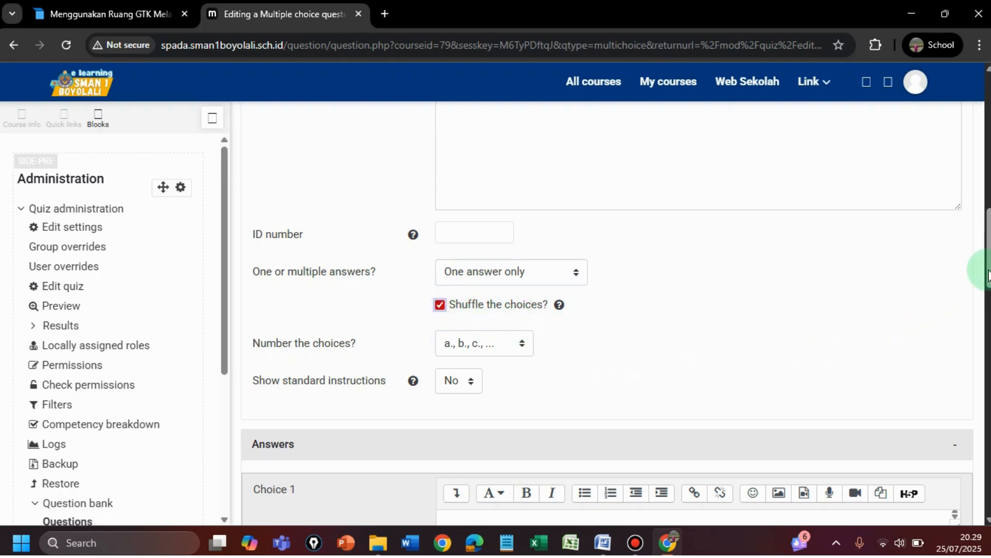
pyautogui.scroll(-5, 987, 274)
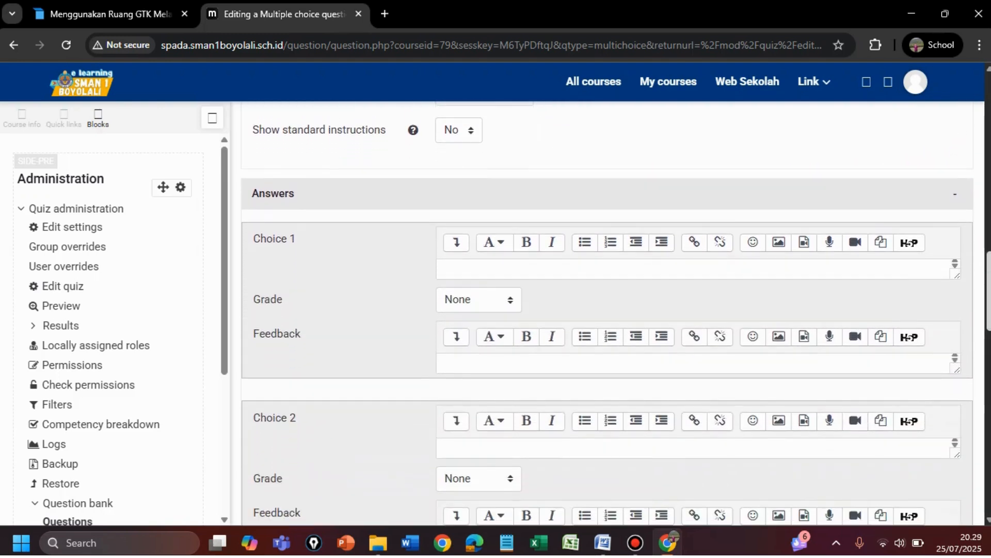
# Copy answer 240 from the Word document into Choice 1
pyautogui.click(604, 542)
pyautogui.click(194, 376)
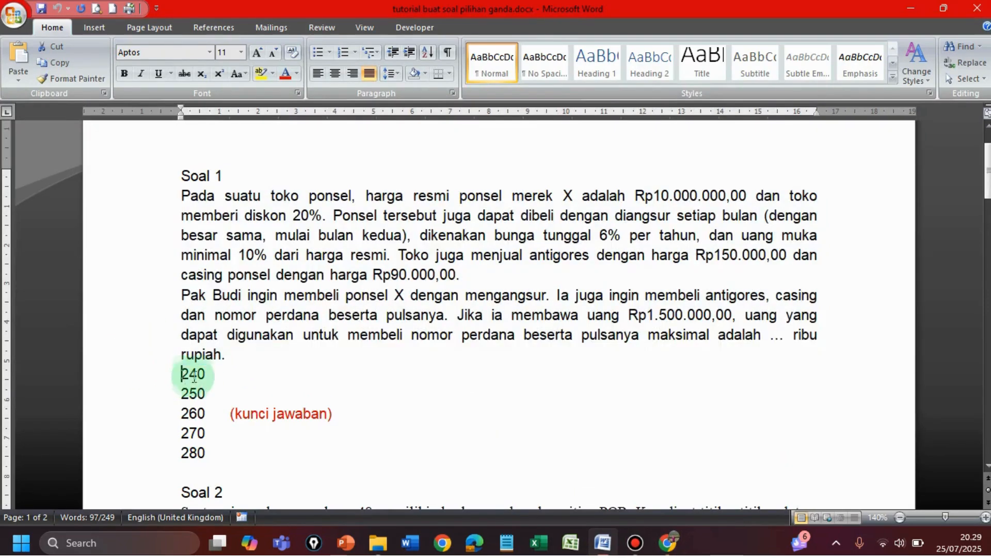
pyautogui.moveTo(194, 375); pyautogui.dragTo(204, 376)
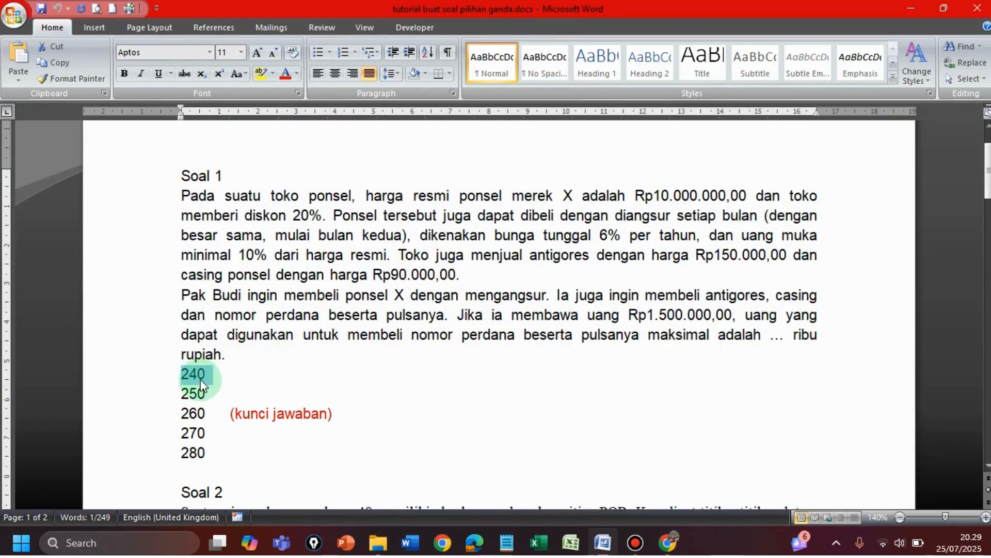
pyautogui.click(187, 373)
pyautogui.moveTo(187, 373); pyautogui.dragTo(204, 374)
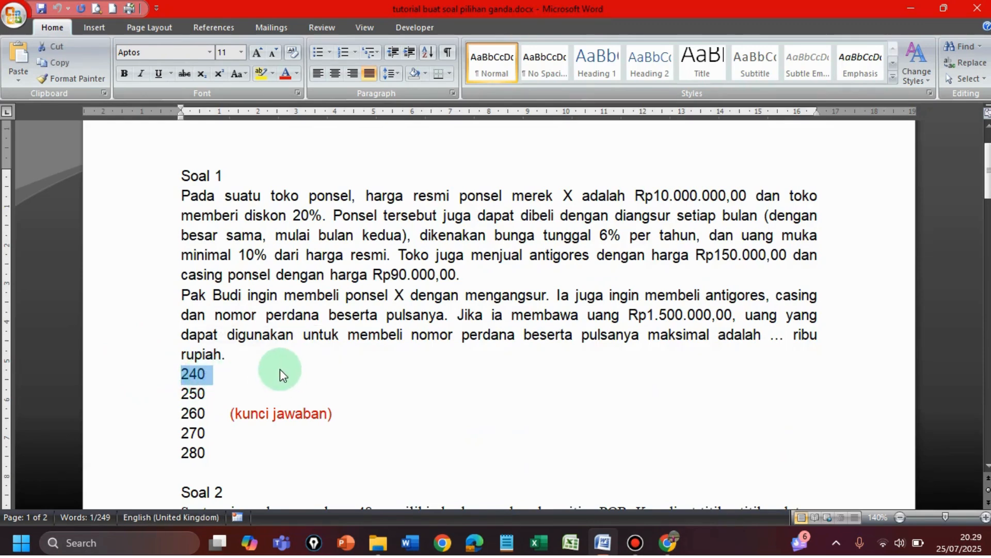
pyautogui.click(635, 542)
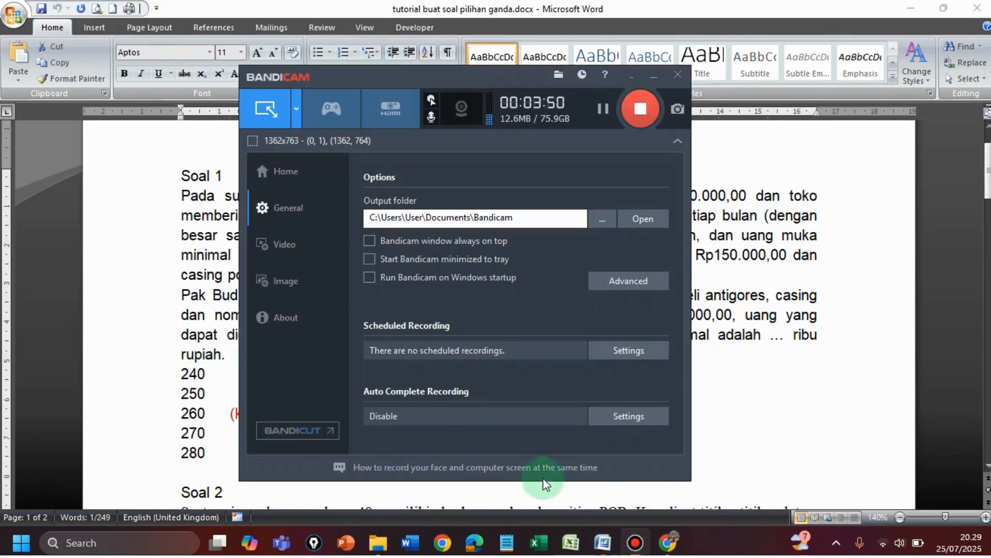
pyautogui.click(668, 542)
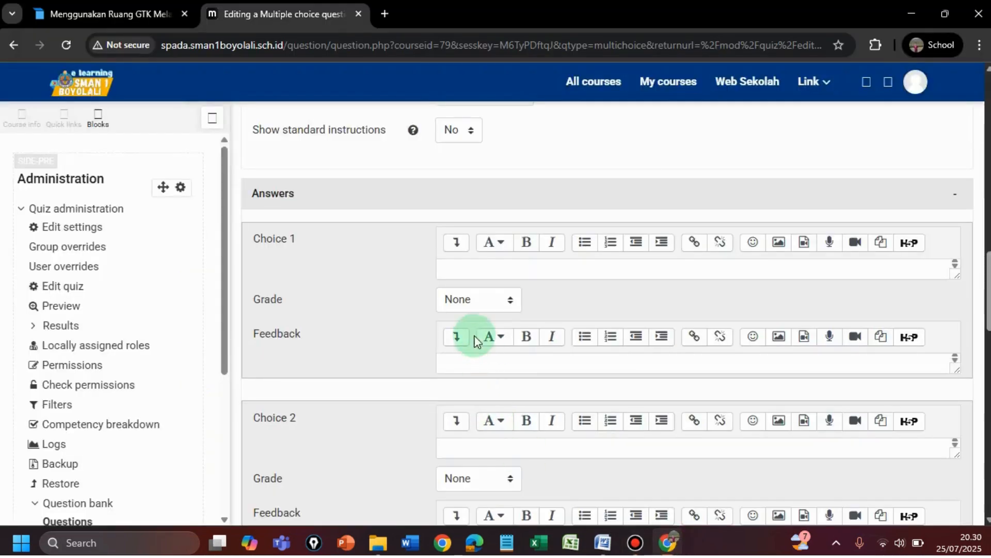
pyautogui.click(454, 266)
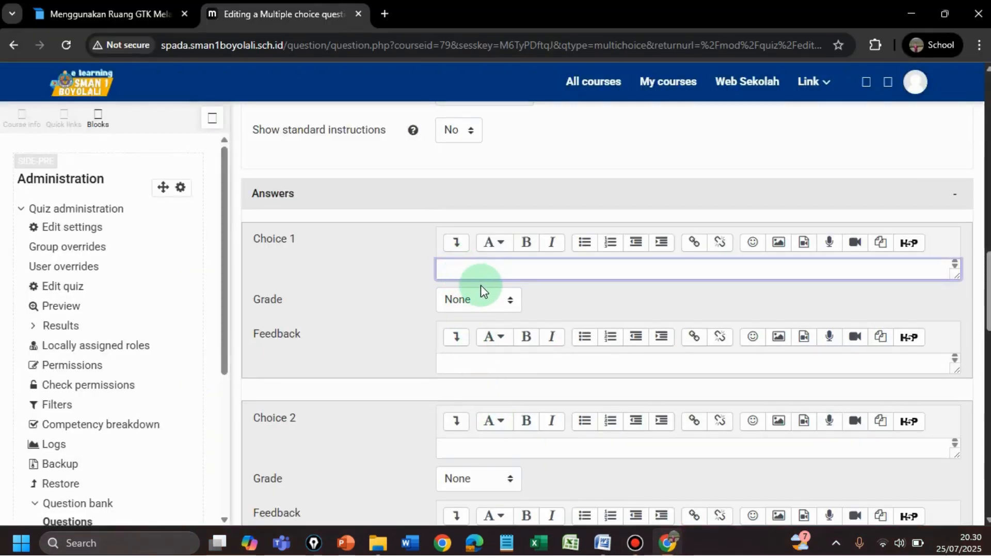
pyautogui.hotkey('ctrl', 'v')
pyautogui.press('Left')
pyautogui.press('Left')
pyautogui.press('Left')
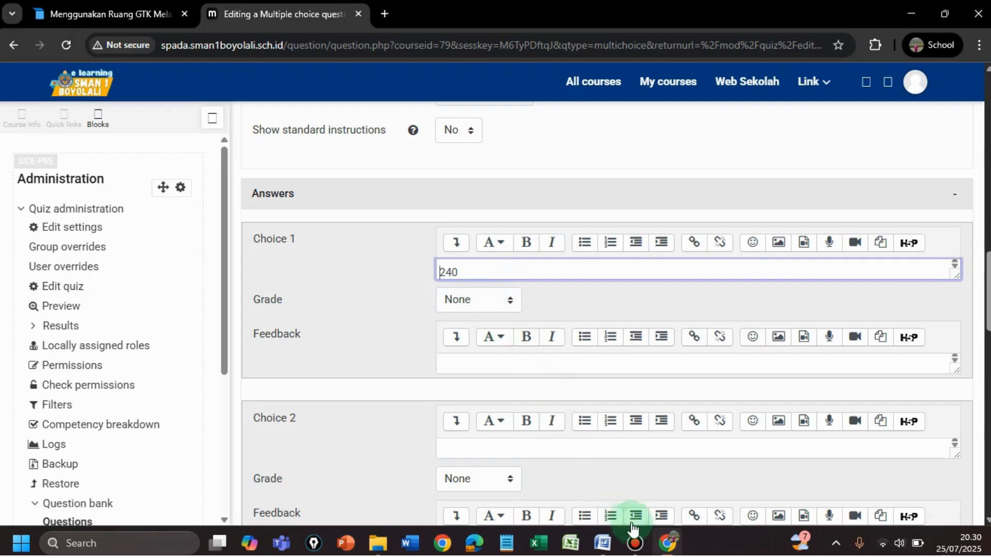
# Enter 250 and 260 as answer Choices 2 and 3
pyautogui.click(610, 546)
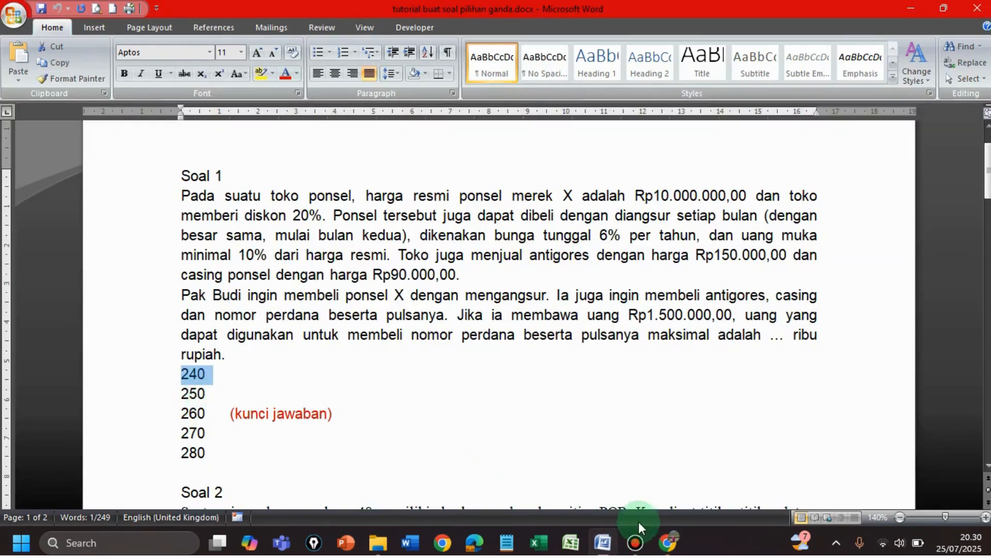
pyautogui.click(670, 540)
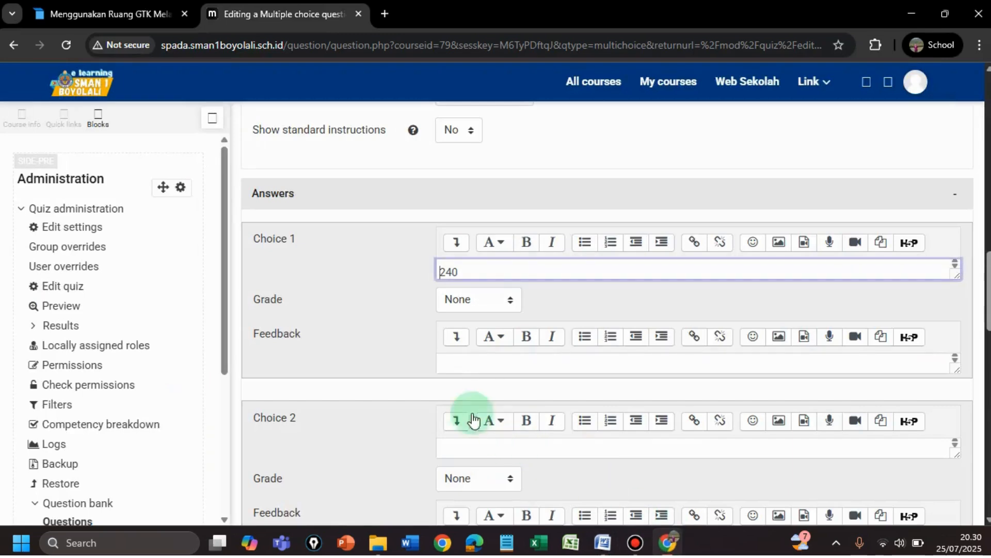
pyautogui.click(459, 448)
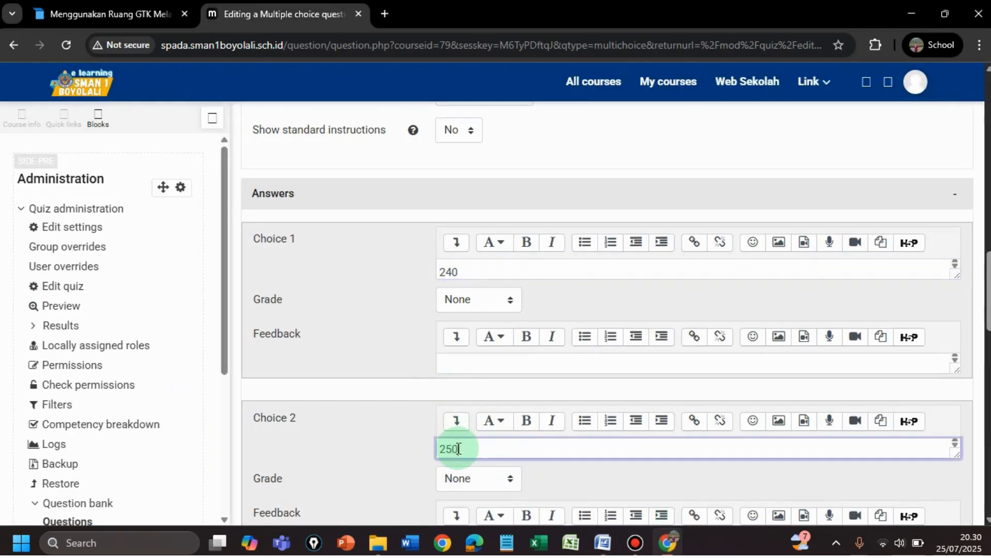
pyautogui.scroll(1, 684, 382)
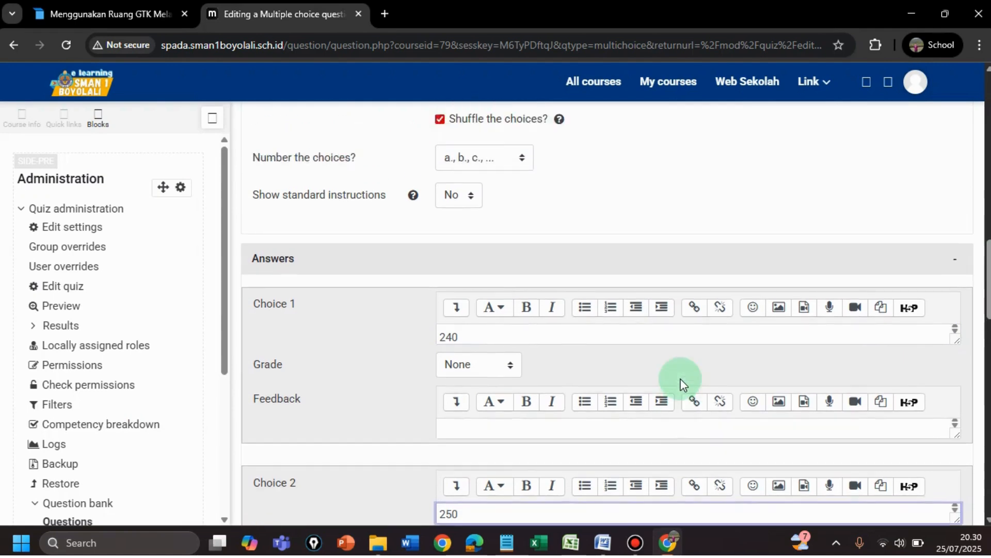
pyautogui.scroll(-3, 681, 382)
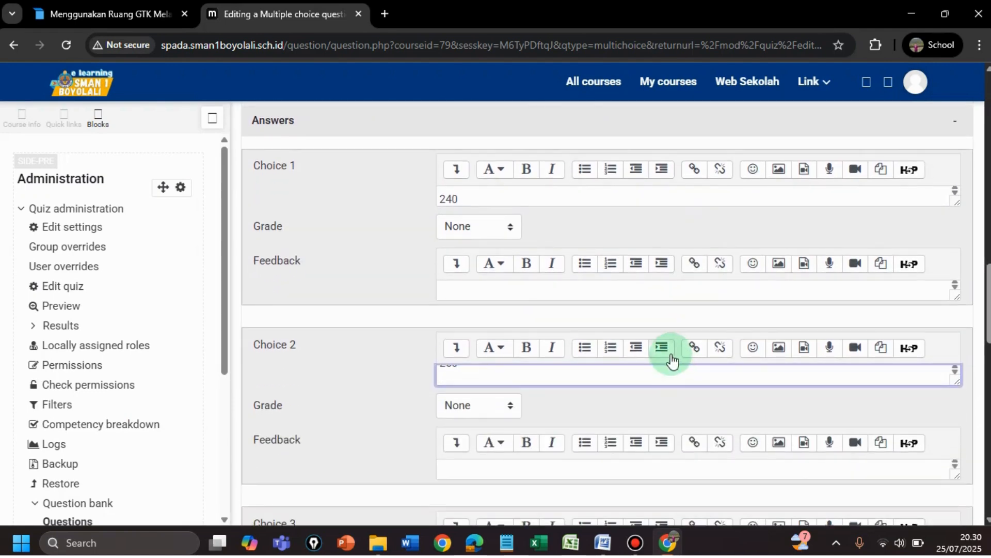
pyautogui.scroll(-6, 618, 380)
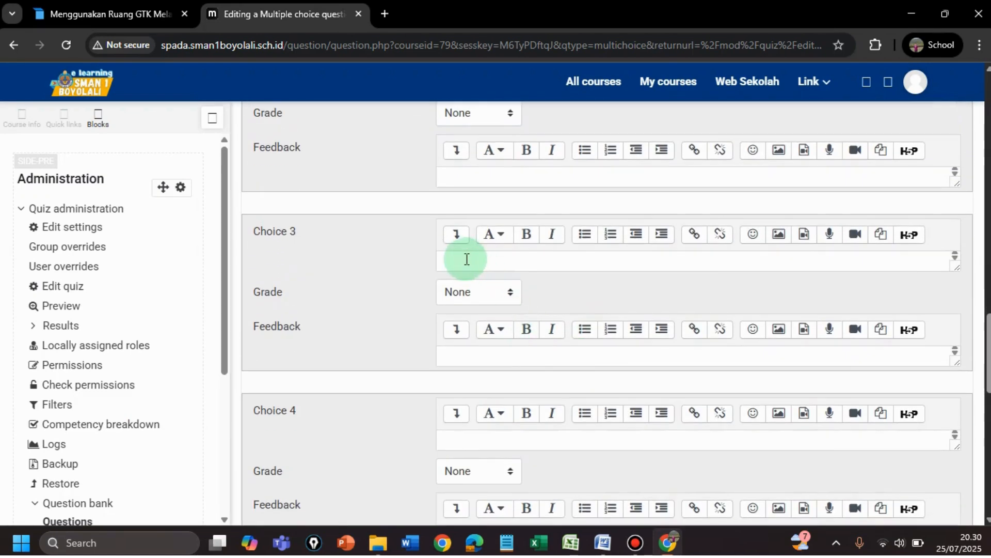
pyautogui.click(466, 259)
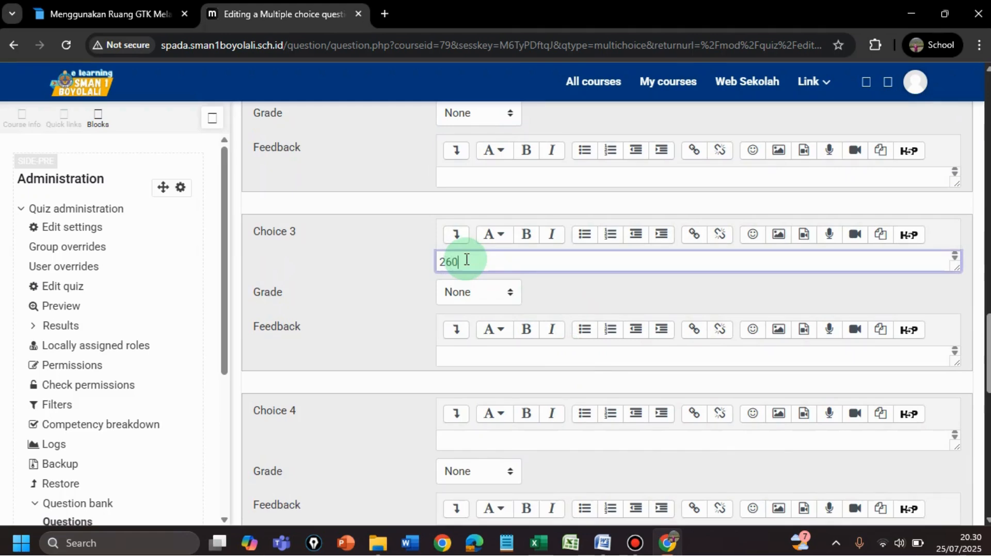
pyautogui.scroll(-2, 982, 356)
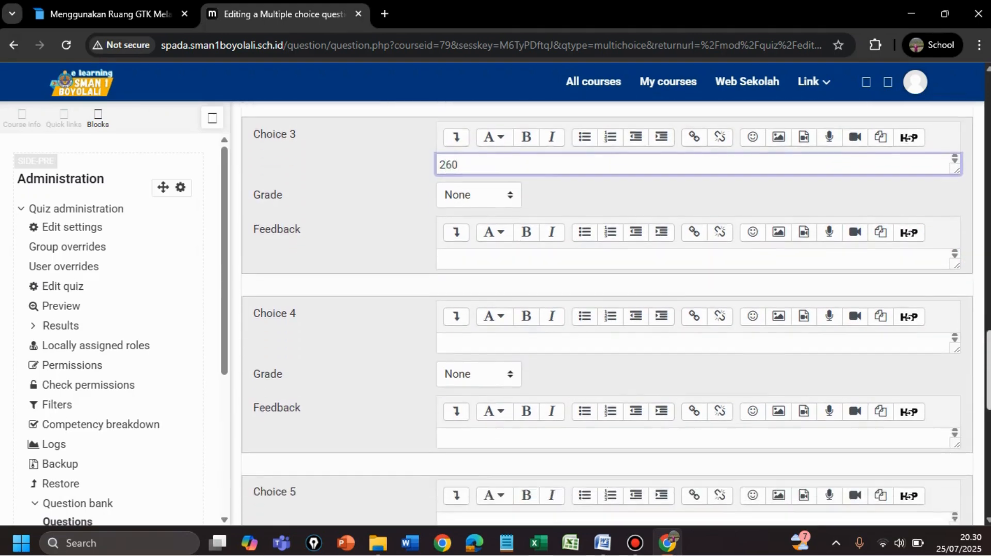
pyautogui.scroll(-3, 982, 356)
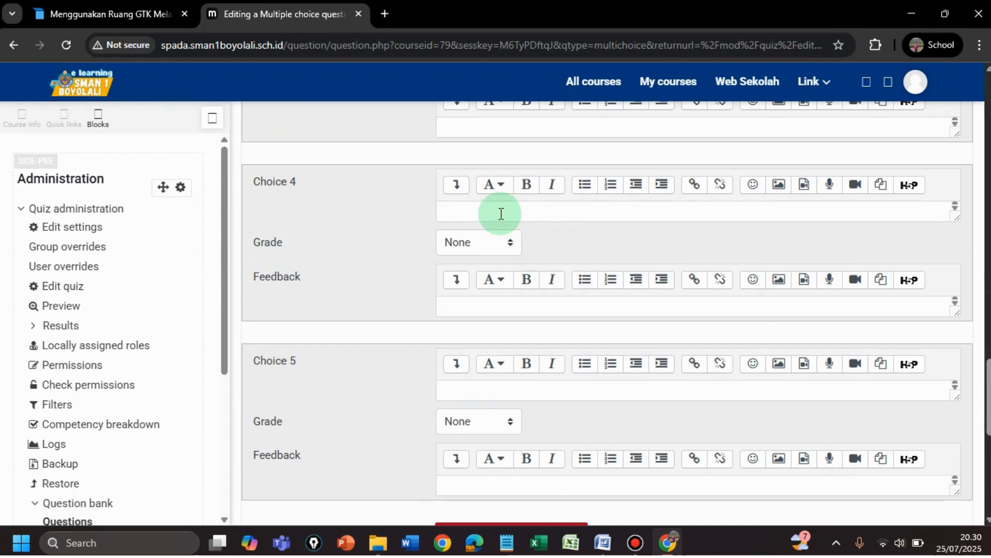
# Enter 270 and 280 as Choices 4 and 5, checking them against the Word list
pyautogui.click(501, 214)
pyautogui.write('270')
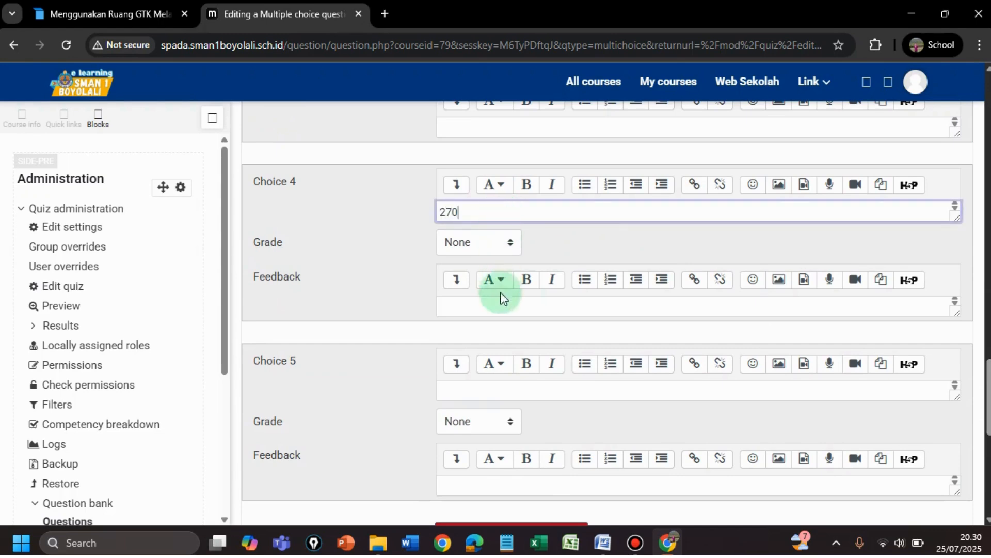
pyautogui.click(462, 391)
pyautogui.write('2')
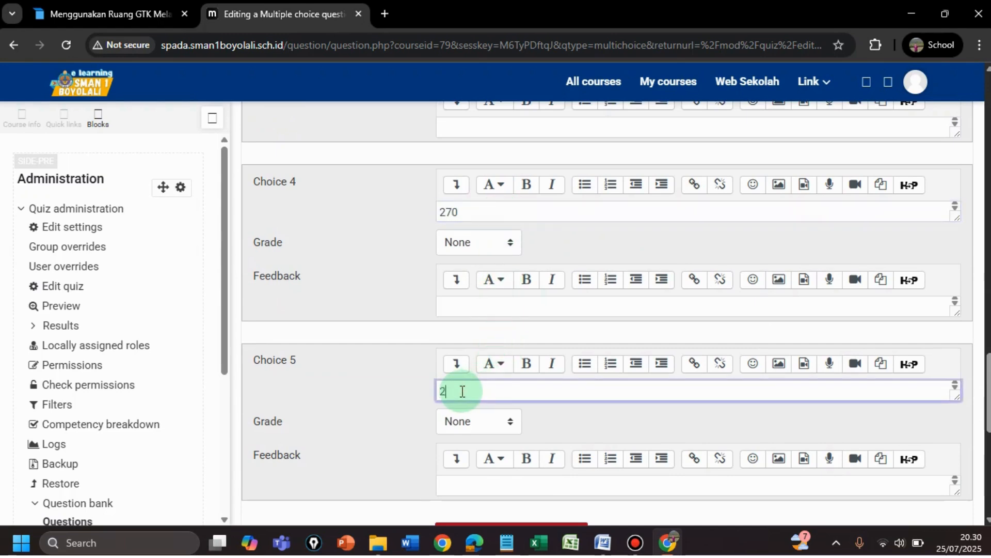
pyautogui.write('80')
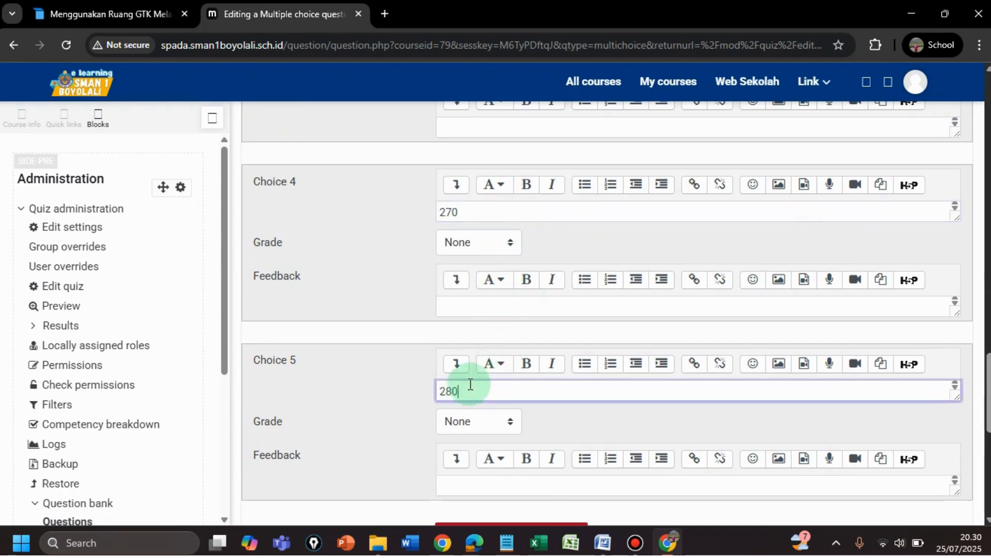
pyautogui.click(602, 543)
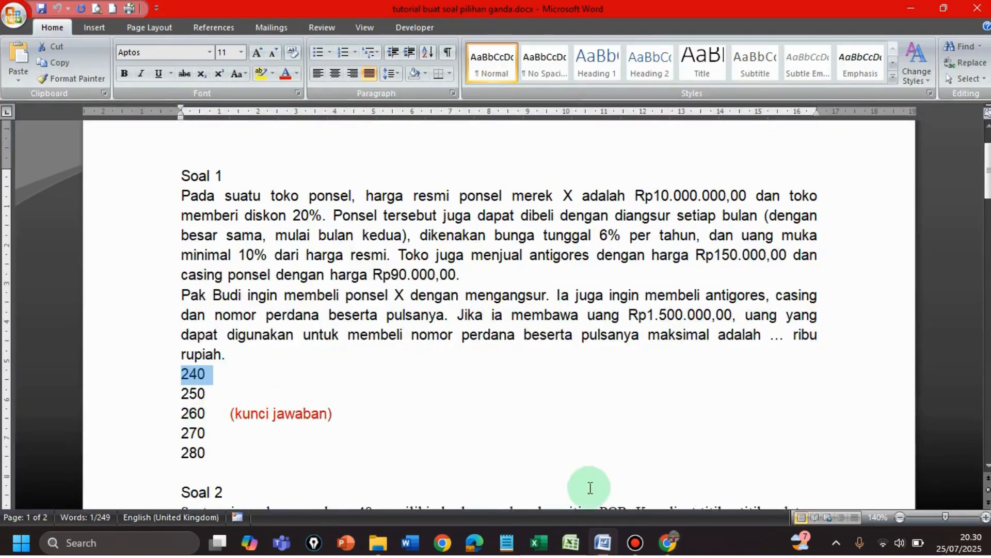
pyautogui.moveTo(664, 540)
pyautogui.click(602, 446)
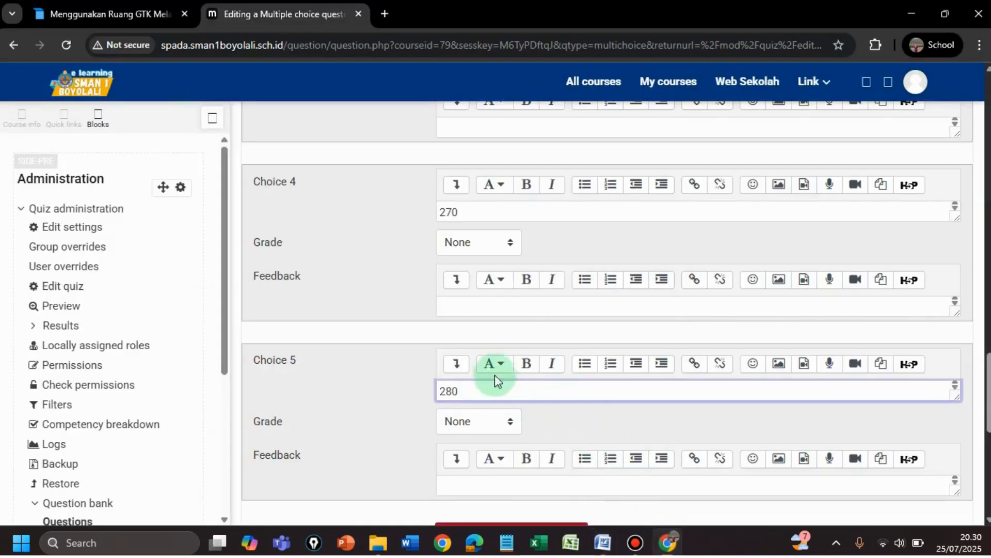
# Set the grade of Choice 3 (260) to 100%
pyautogui.scroll(3, 988, 382)
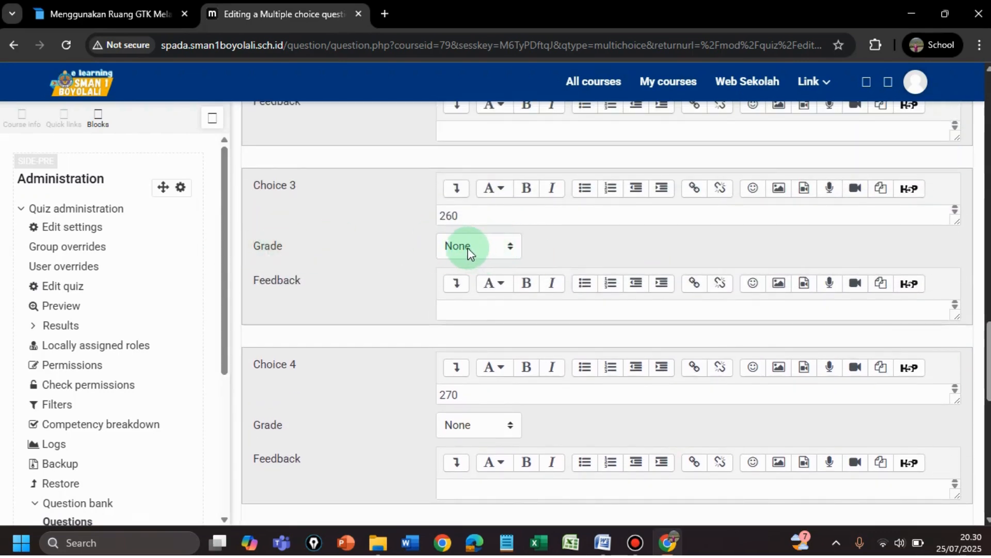
pyautogui.click(511, 250)
pyautogui.click(480, 288)
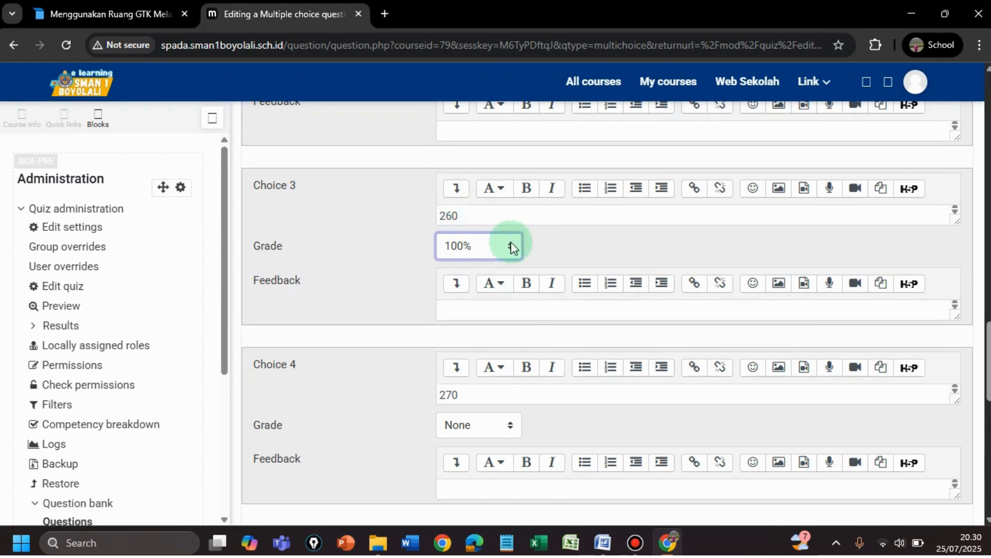
pyautogui.scroll(-8, 987, 345)
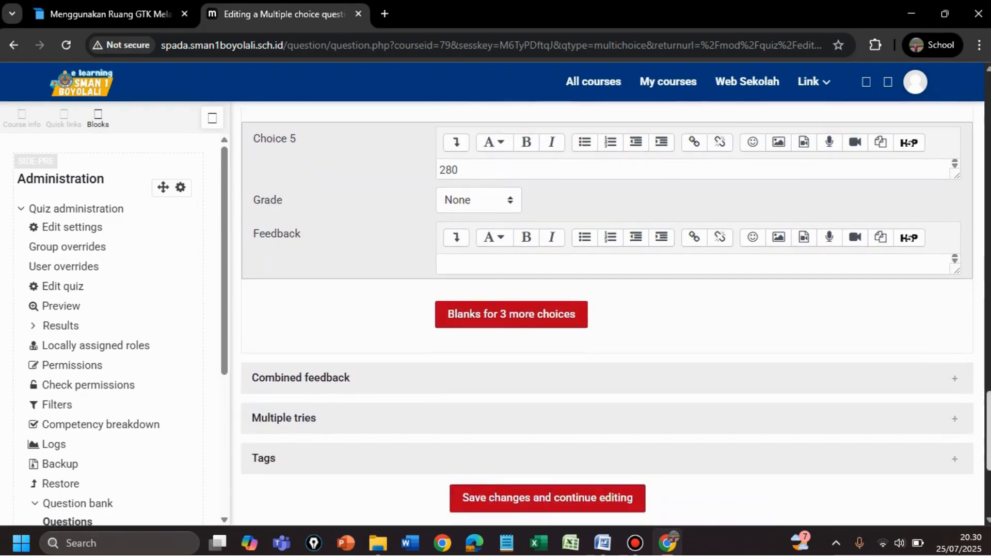
pyautogui.scroll(-3, 484, 445)
# Save question 1 and add a new Multiple choice question to the quiz
pyautogui.click(484, 445)
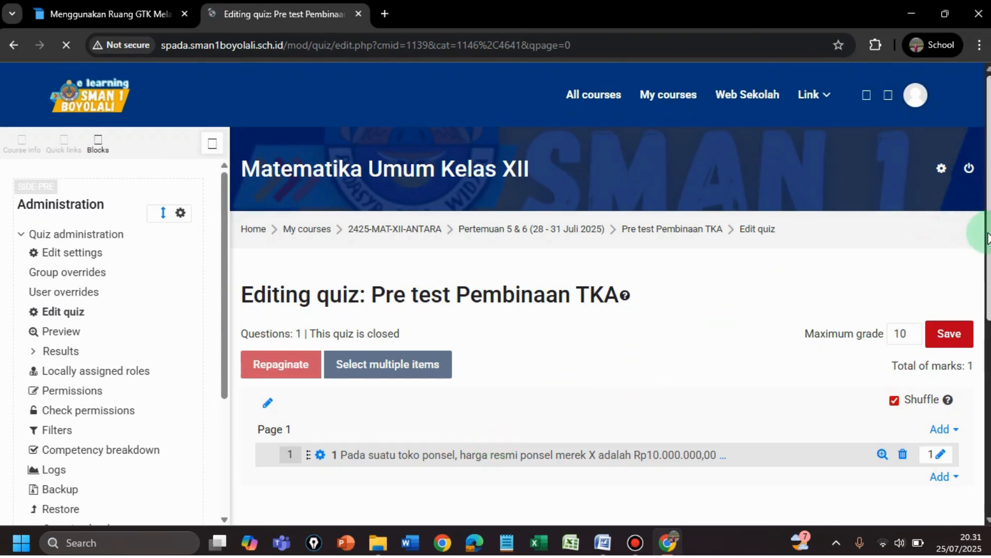
pyautogui.scroll(-3, 587, 321)
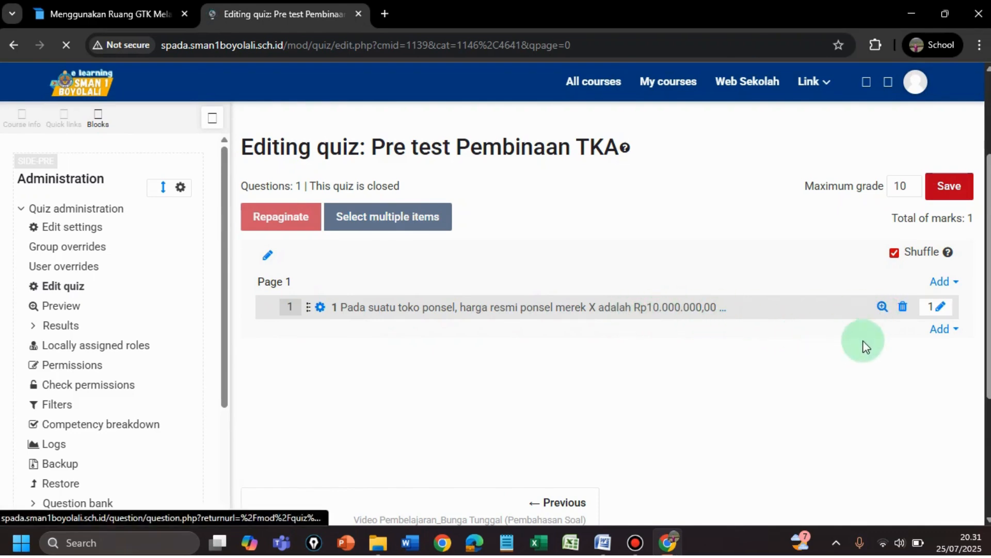
pyautogui.click(943, 335)
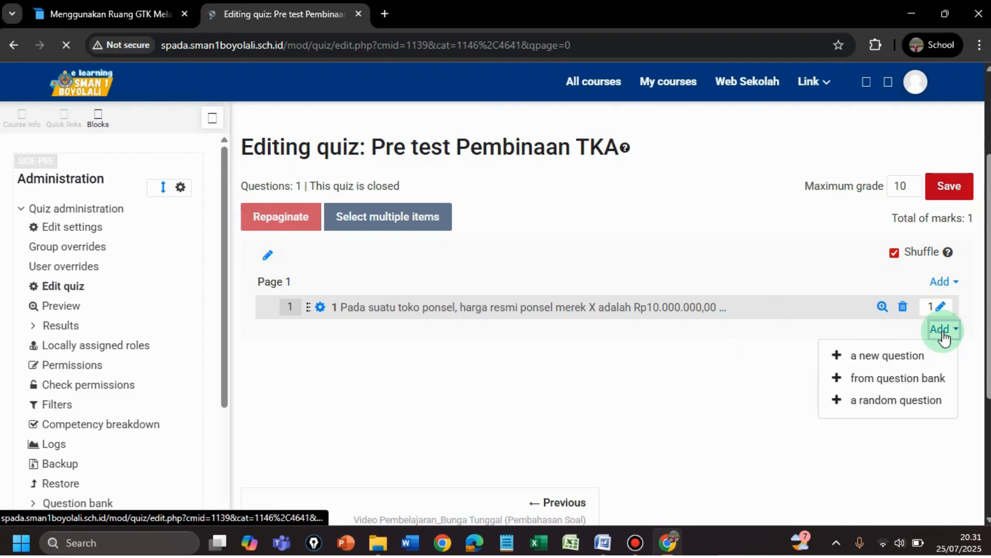
pyautogui.click(888, 357)
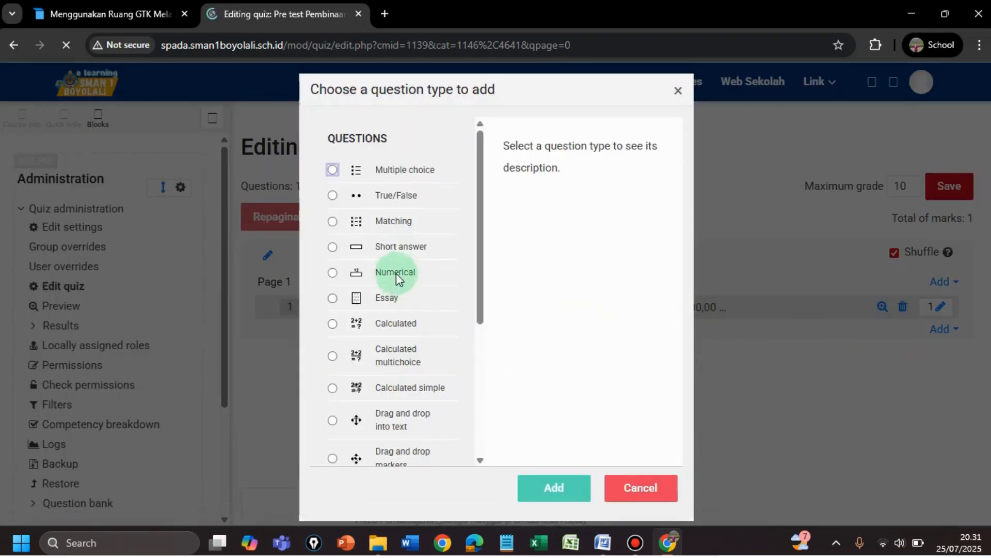
pyautogui.click(333, 172)
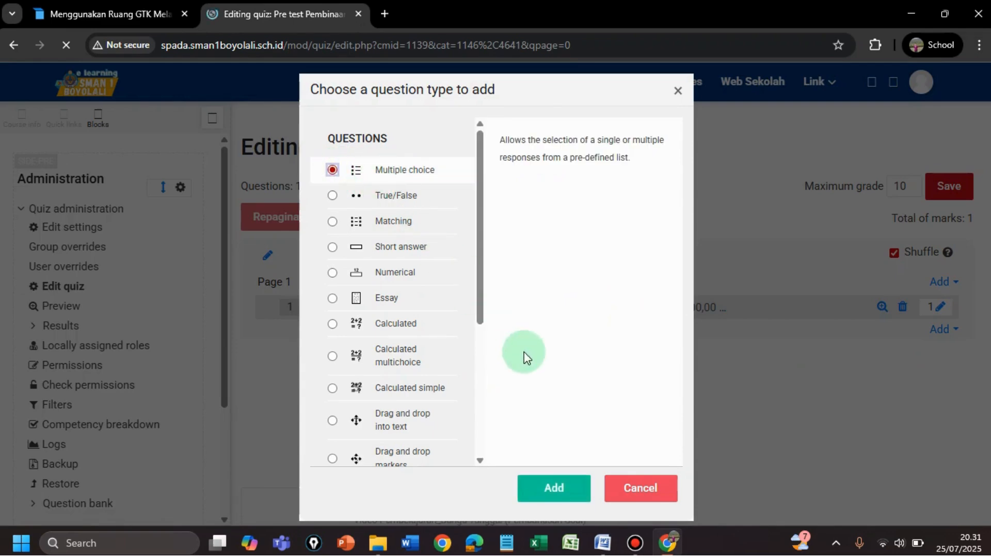
pyautogui.click(563, 488)
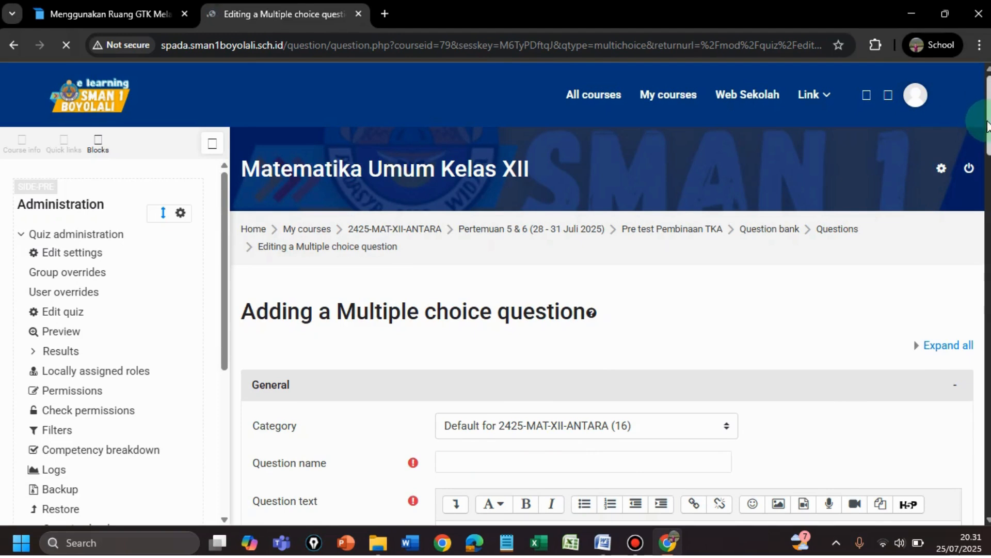
pyautogui.scroll(-5, 757, 222)
pyautogui.click(475, 215)
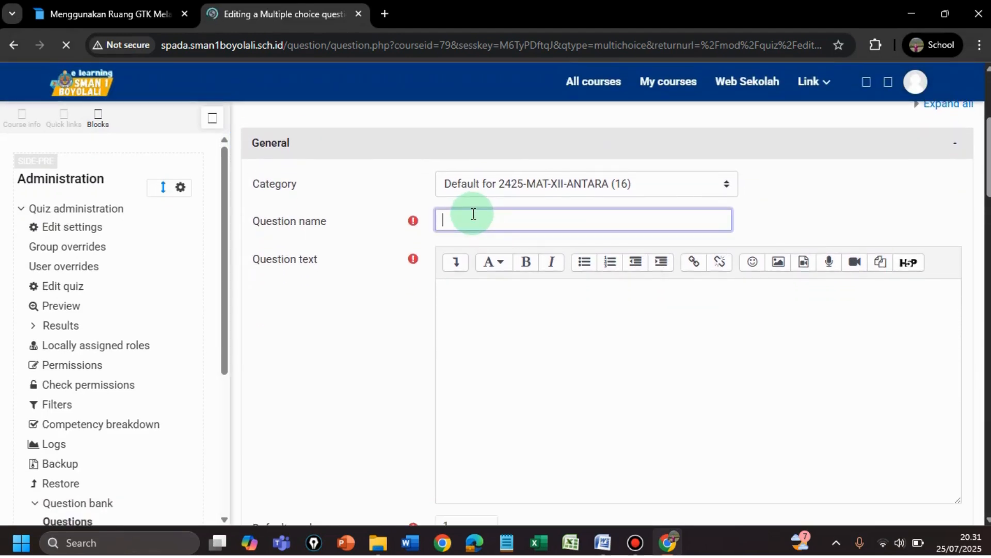
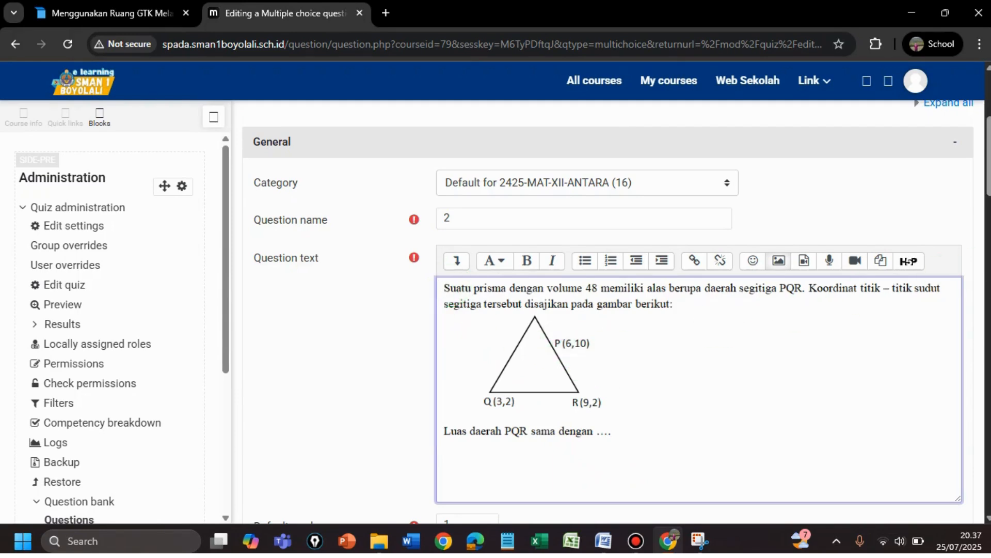
# Enter 12 as Choice 1 of question 2, checking it against the Word answer list
pyautogui.scroll(-1, 988, 176)
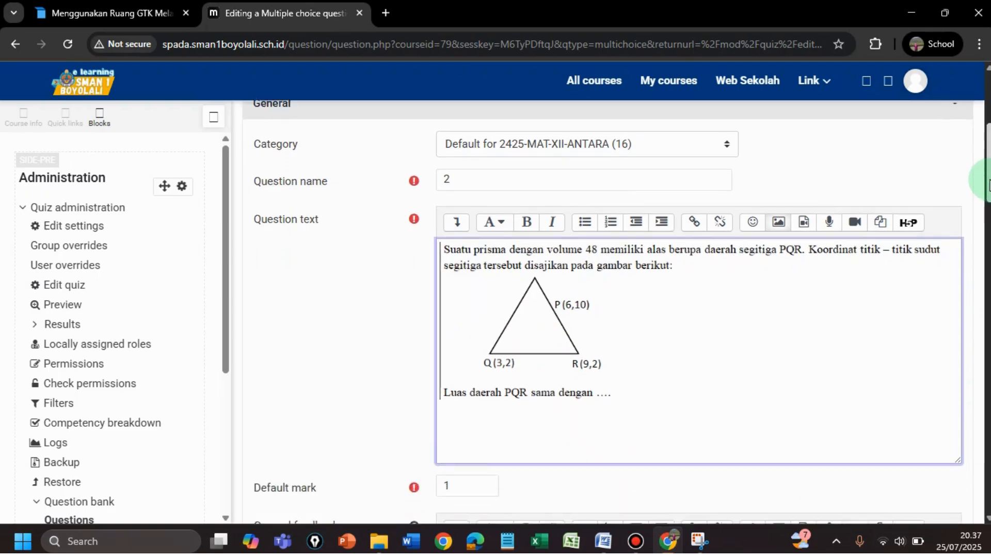
pyautogui.scroll(-1, 623, 310)
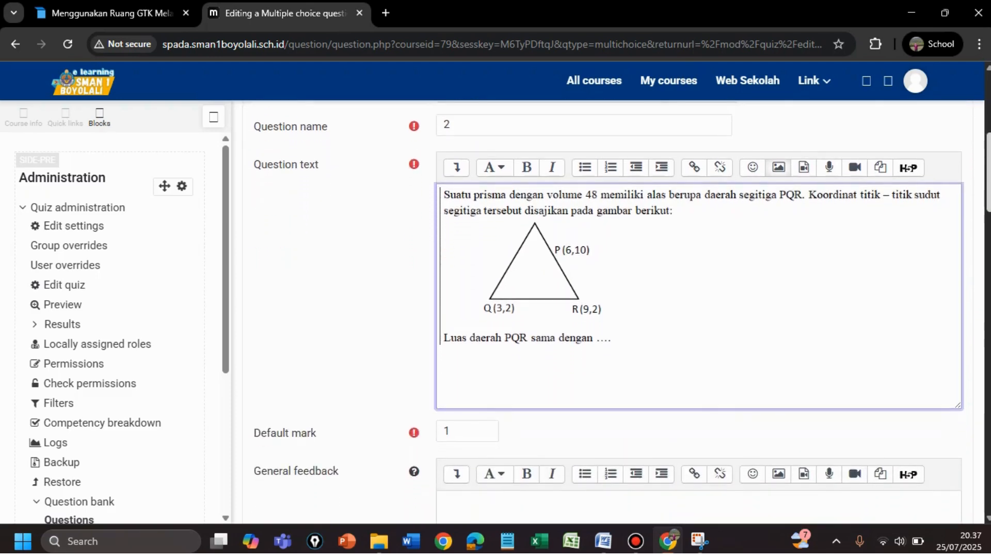
pyautogui.scroll(-1, 610, 310)
pyautogui.scroll(-3, 609, 310)
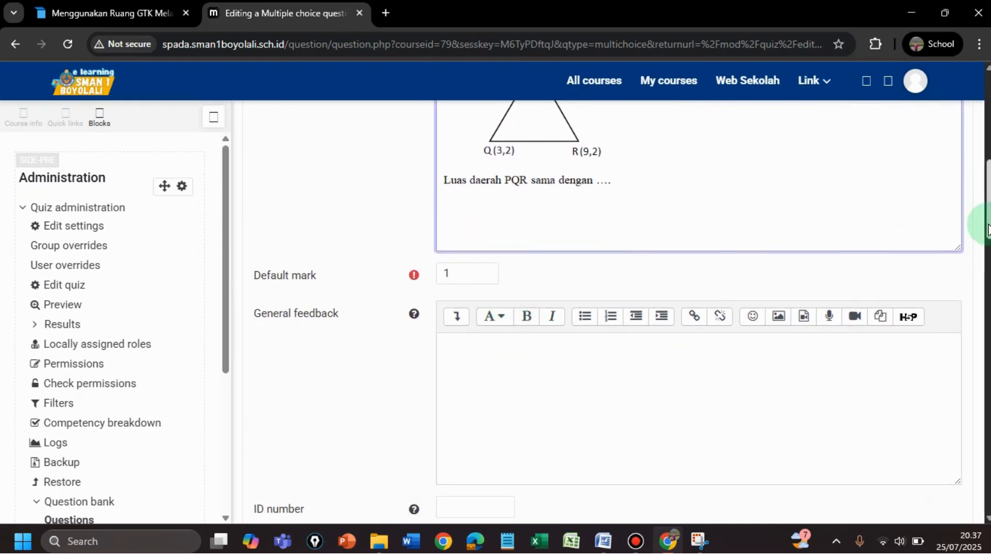
pyautogui.moveTo(988, 227); pyautogui.dragTo(987, 273)
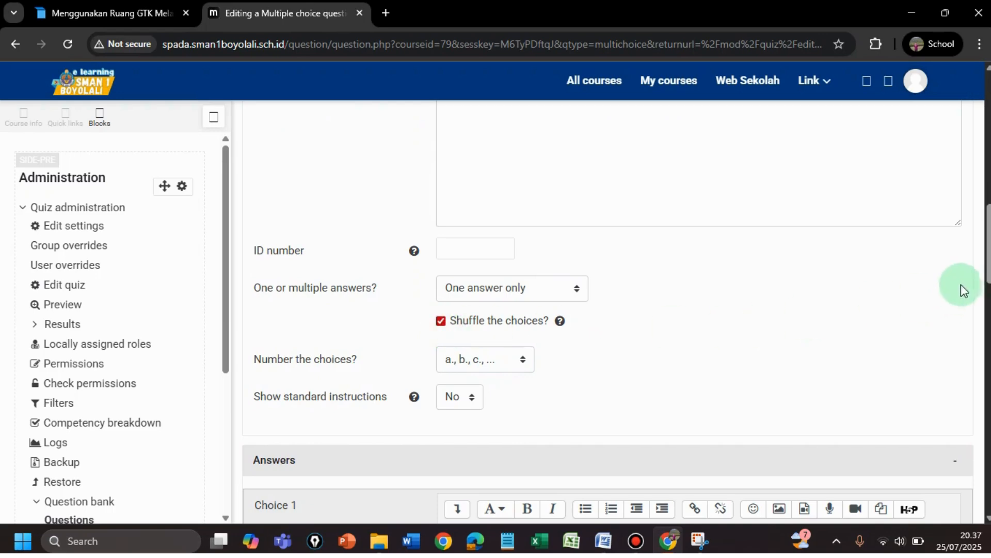
pyautogui.moveTo(986, 244); pyautogui.dragTo(988, 298)
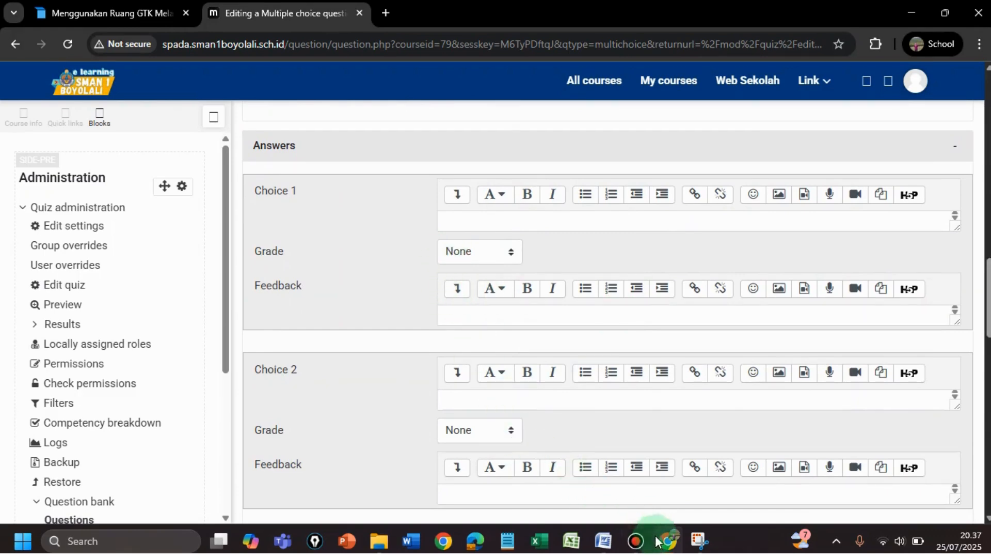
pyautogui.click(602, 539)
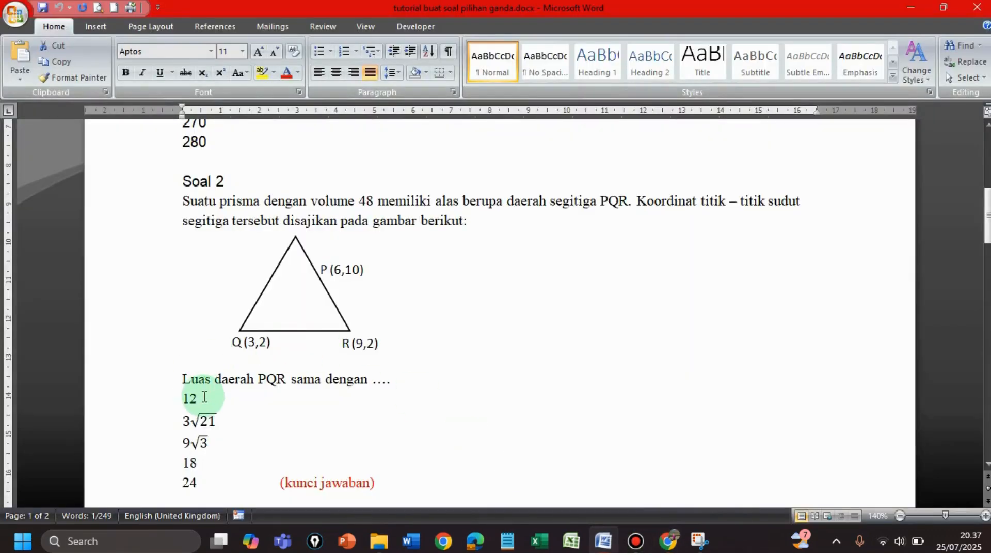
pyautogui.click(669, 541)
pyautogui.click(447, 216)
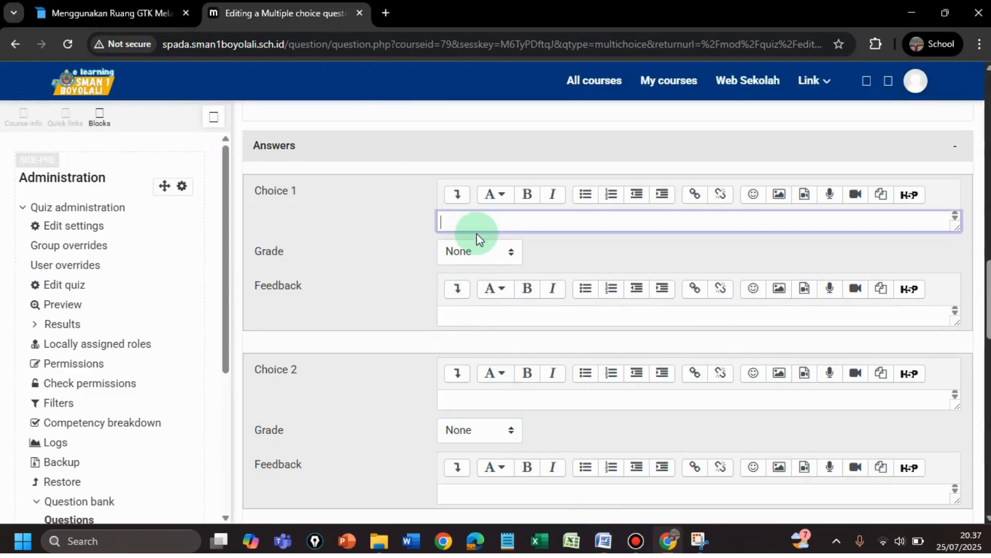
pyautogui.write('12')
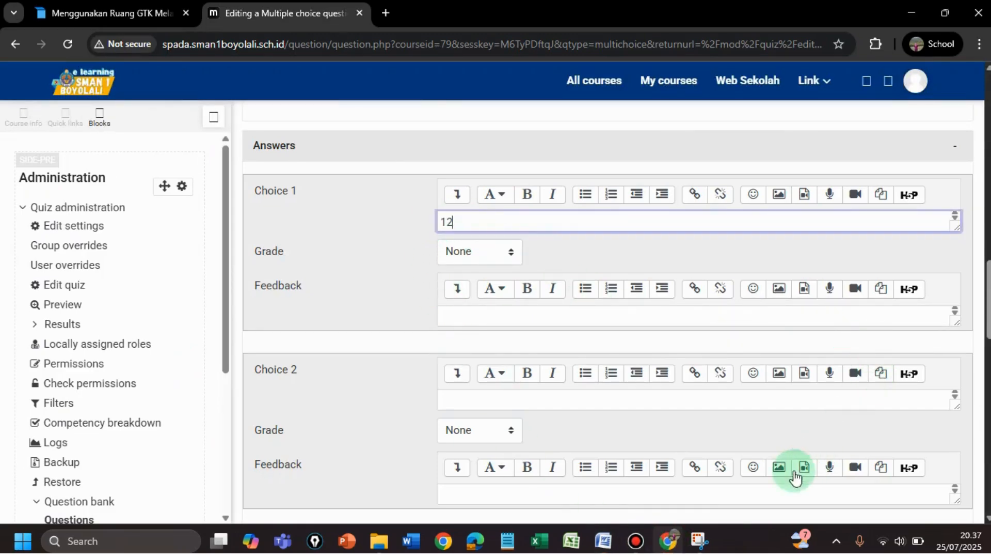
pyautogui.click(603, 540)
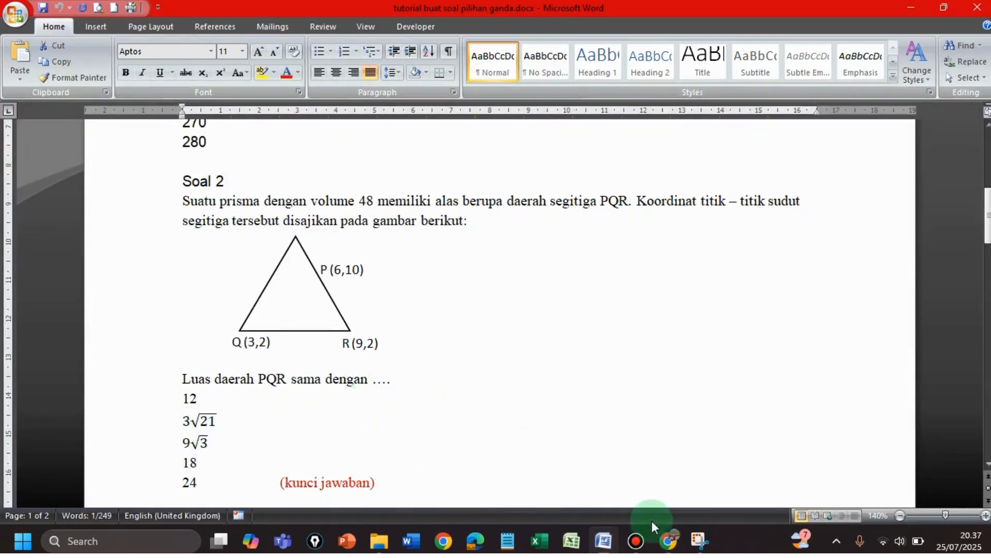
# Capture and copy an image of the 3√21 answer option from the Word document with Snipping Tool
pyautogui.moveTo(698, 543)
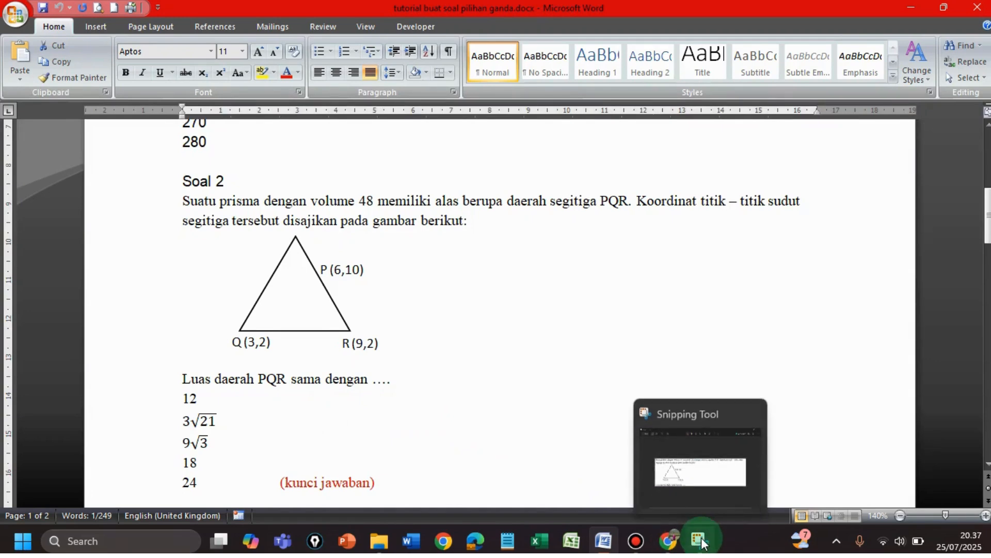
pyautogui.click(699, 543)
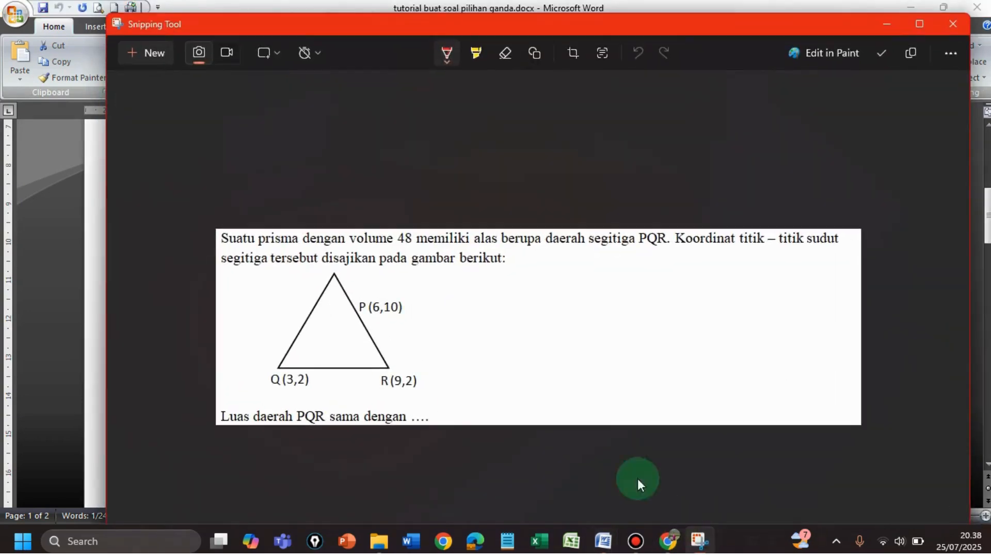
pyautogui.click(133, 51)
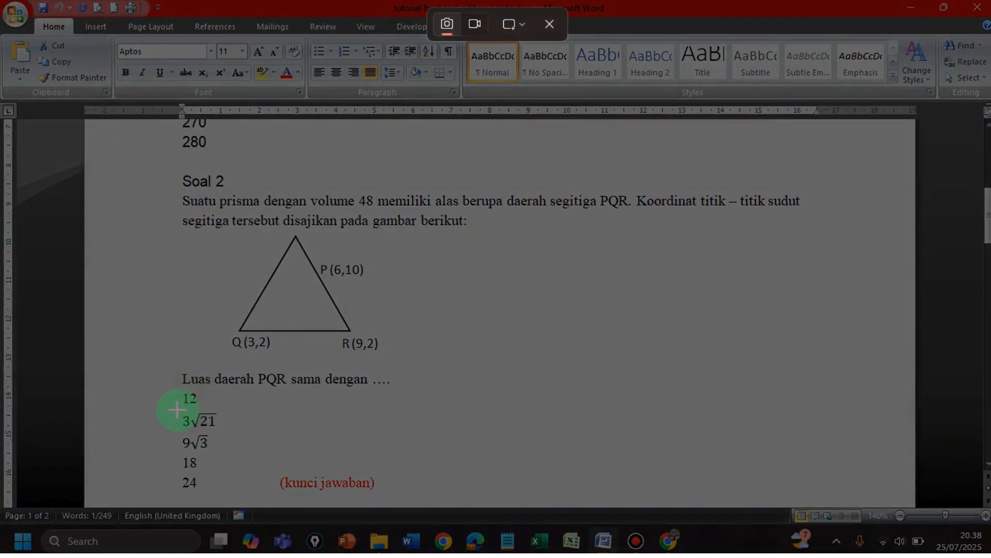
pyautogui.moveTo(177, 409); pyautogui.dragTo(220, 430)
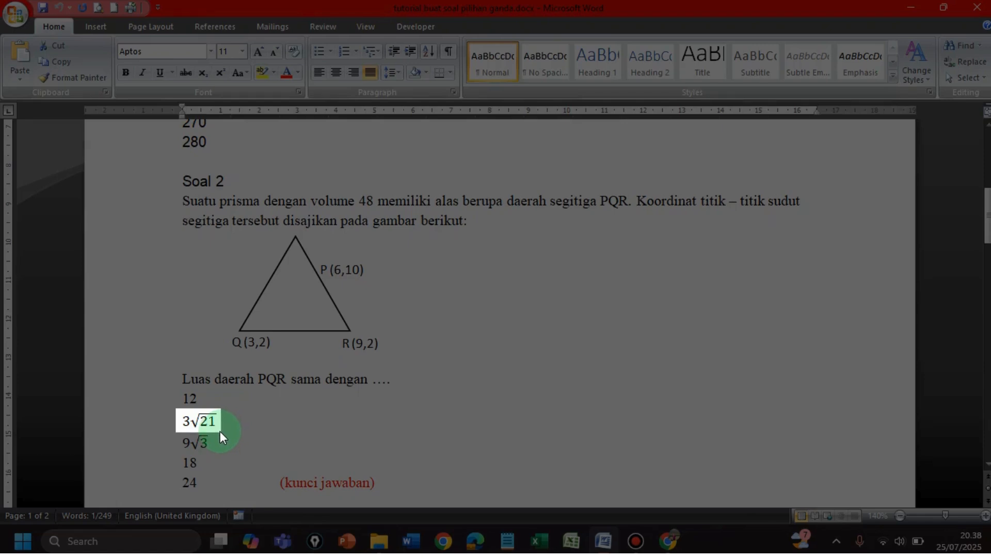
pyautogui.moveTo(220, 430); pyautogui.dragTo(220, 431)
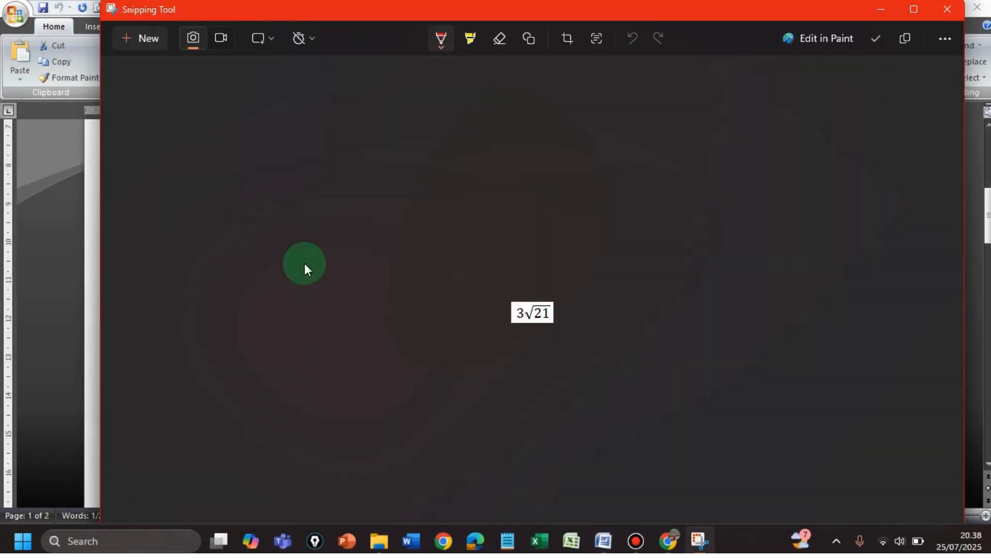
pyautogui.click(905, 39)
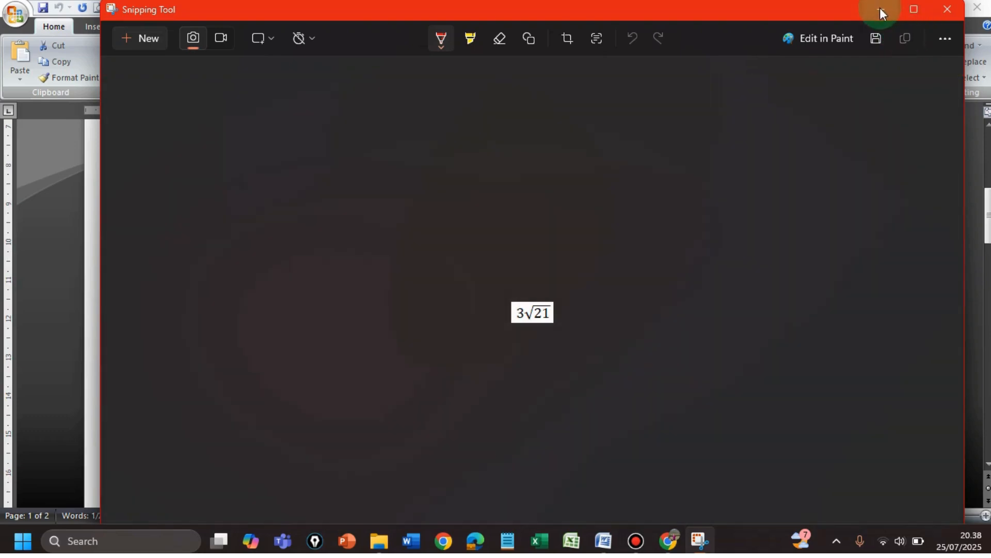
pyautogui.click(880, 9)
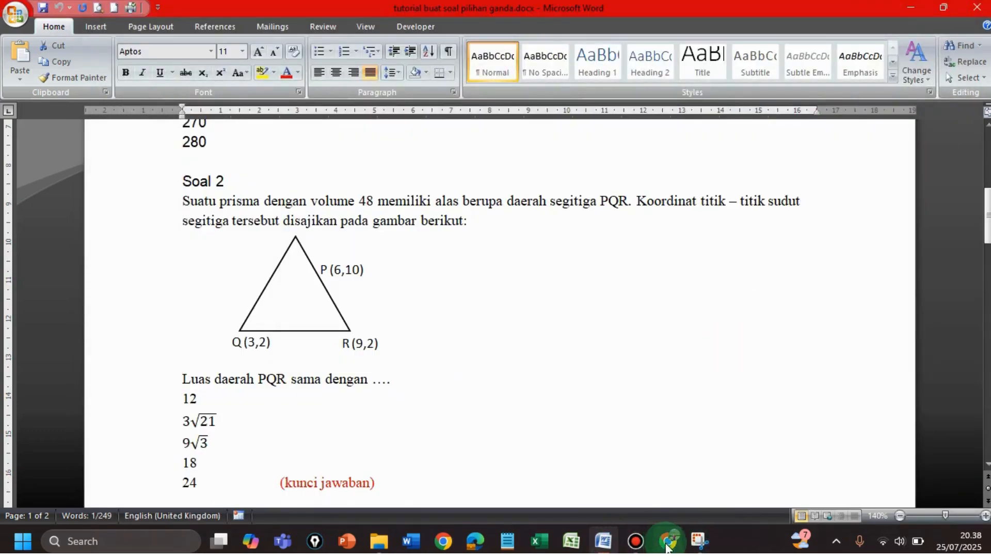
pyautogui.click(670, 548)
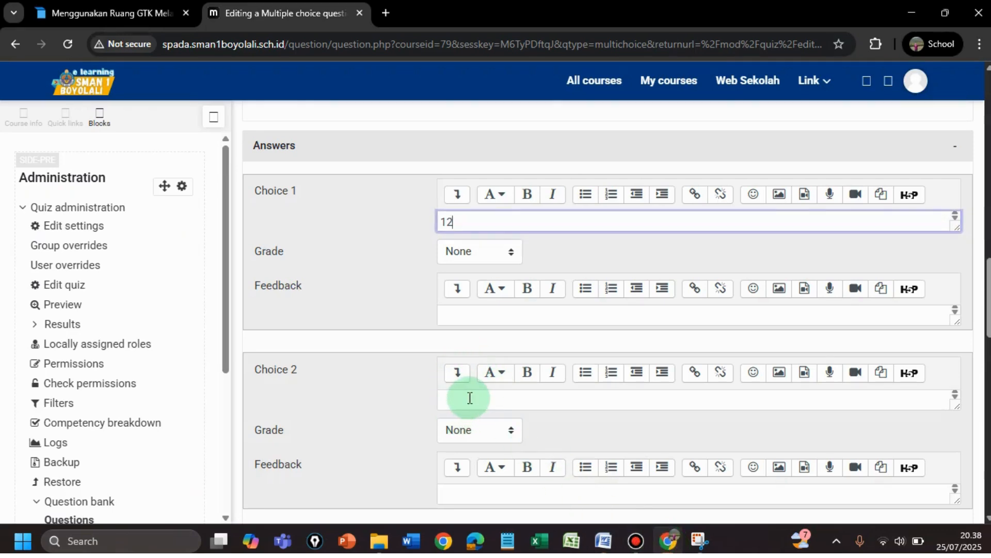
# Put the 3√21 image into Choice 2, then snip and copy the 9√3 answer from Word
pyautogui.click(470, 400)
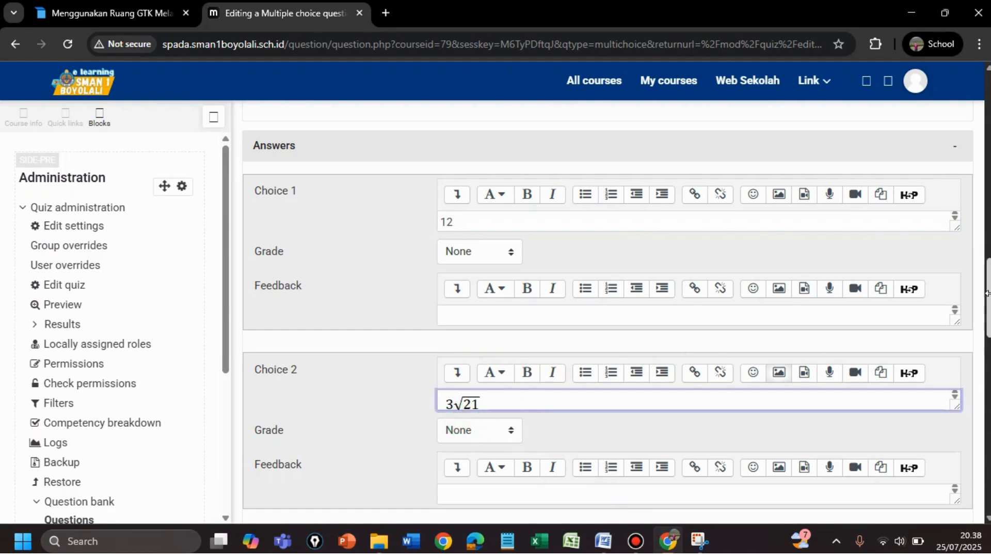
pyautogui.click(613, 541)
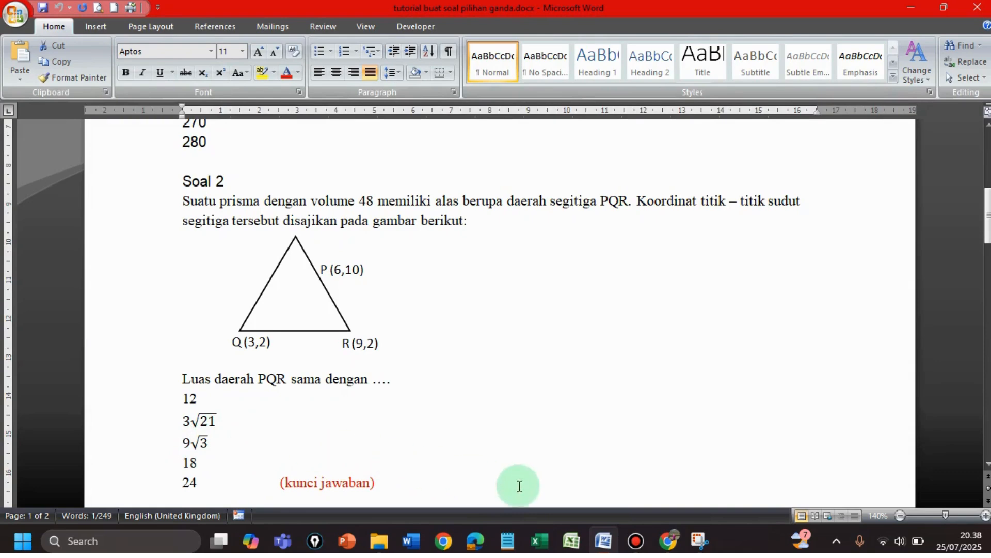
pyautogui.click(698, 543)
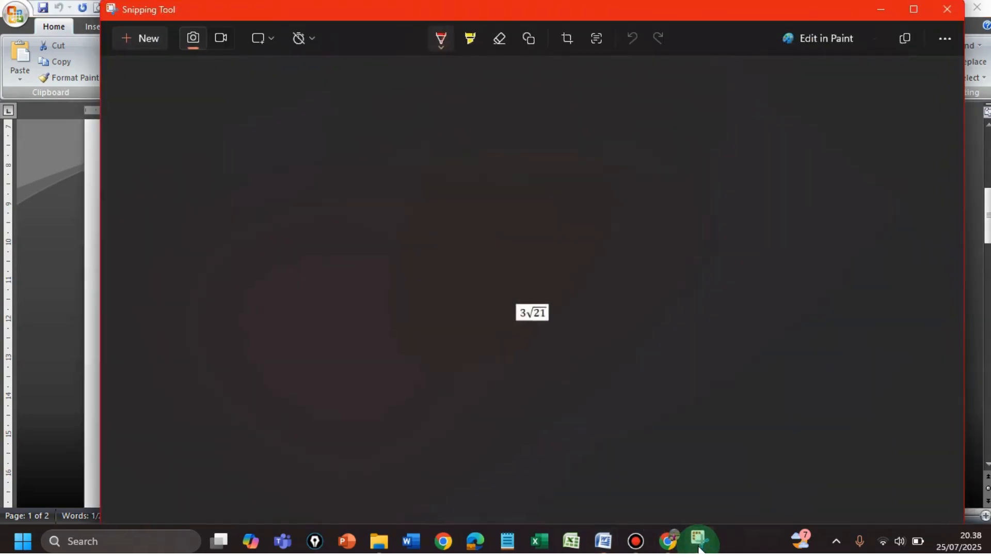
pyautogui.click(126, 36)
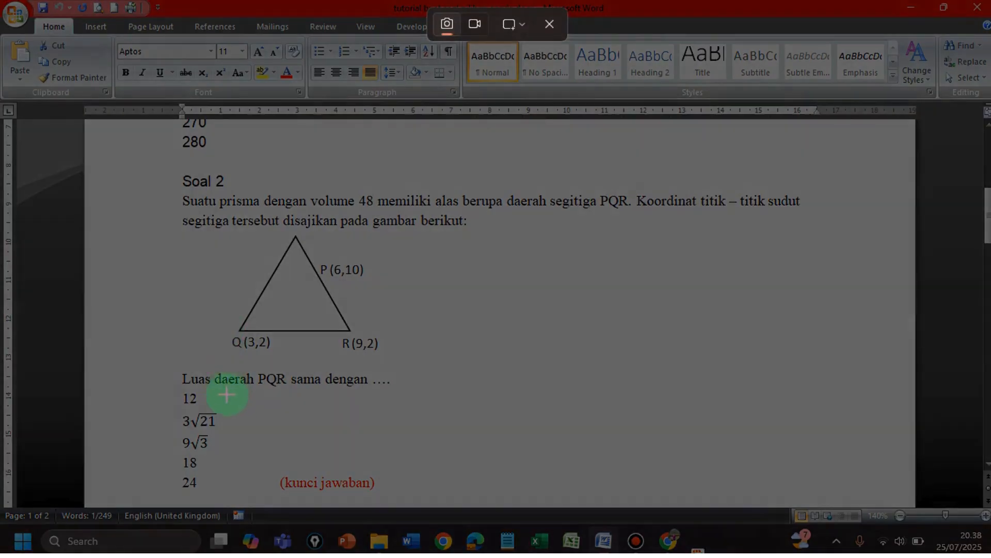
pyautogui.moveTo(176, 432); pyautogui.dragTo(217, 451)
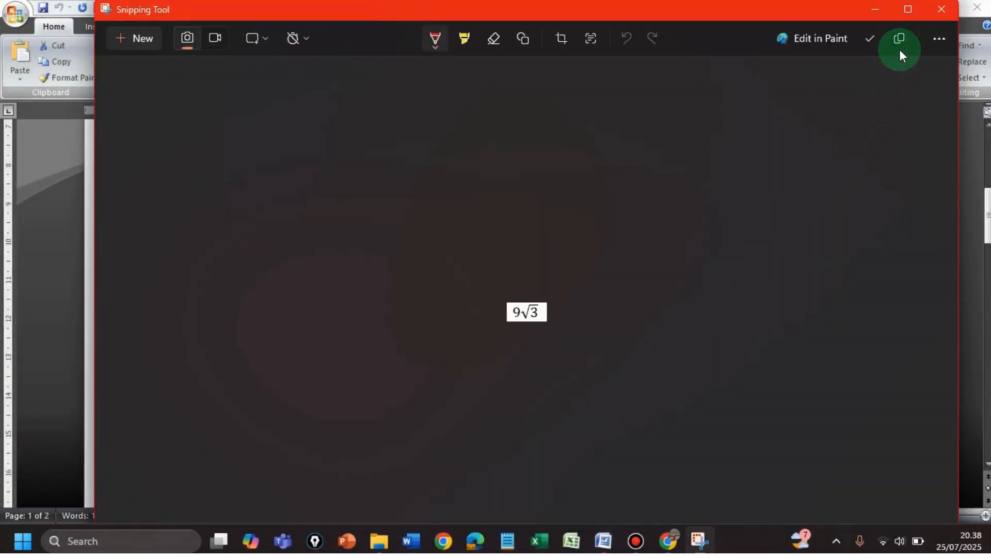
pyautogui.click(901, 38)
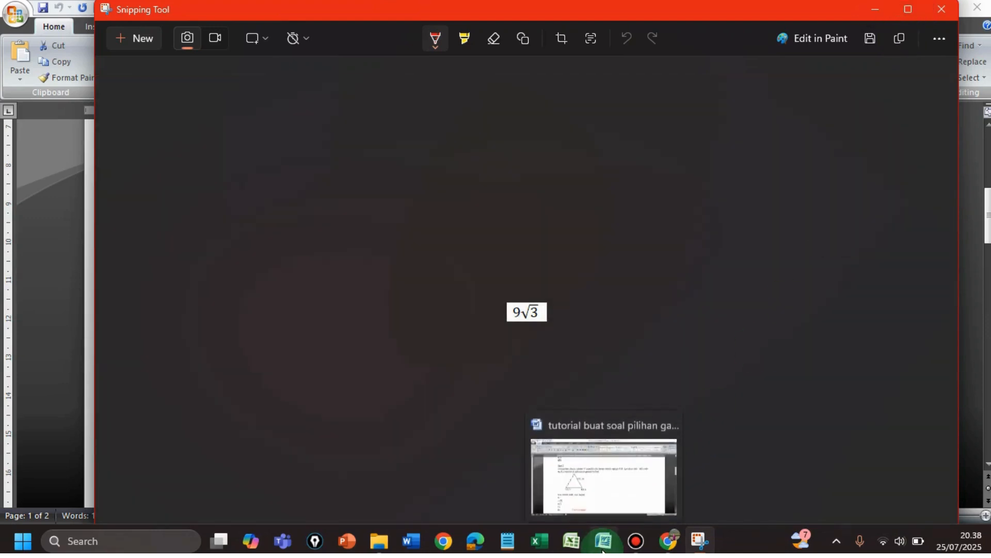
pyautogui.click(671, 544)
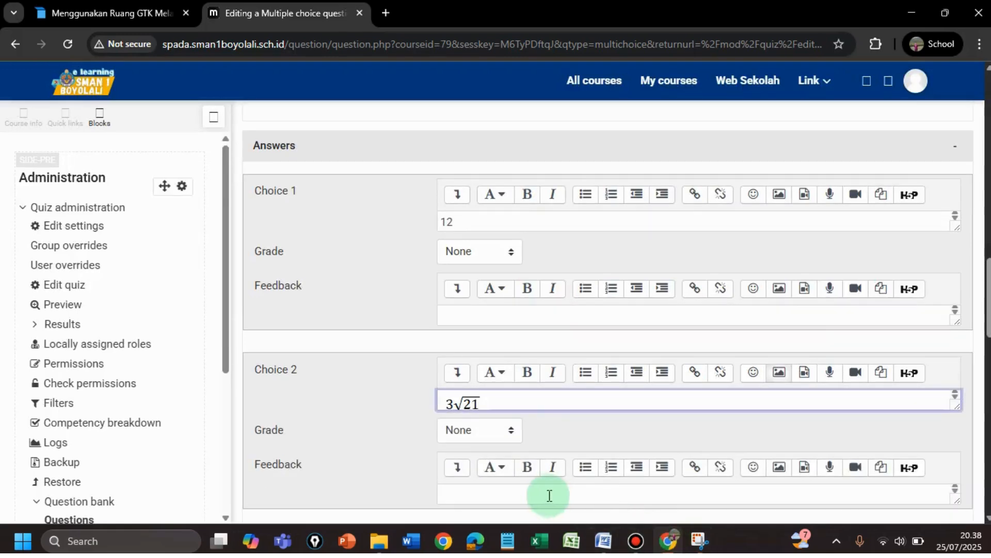
# Fill in Choice 3 of question 2, checking the Word answer list
pyautogui.scroll(-6, 986, 320)
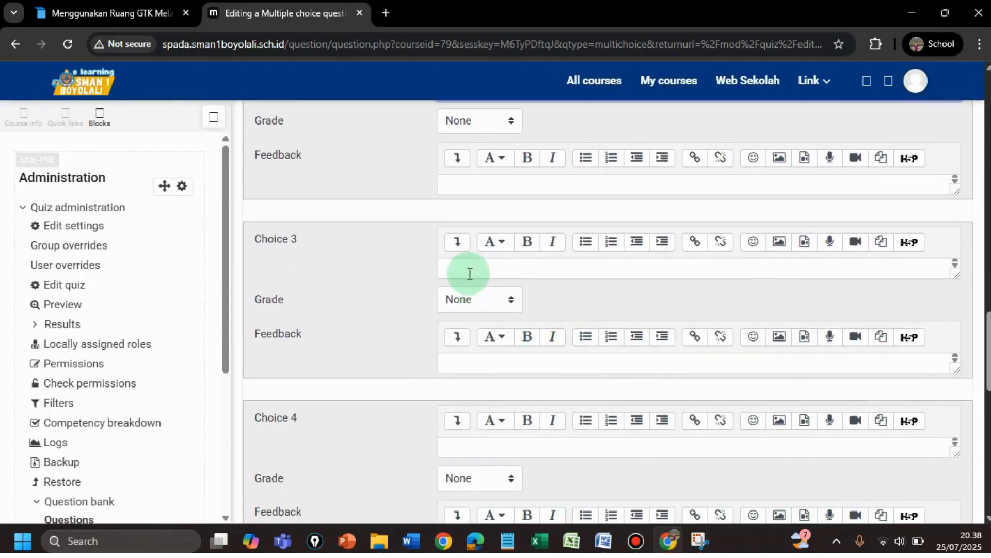
pyautogui.click(467, 269)
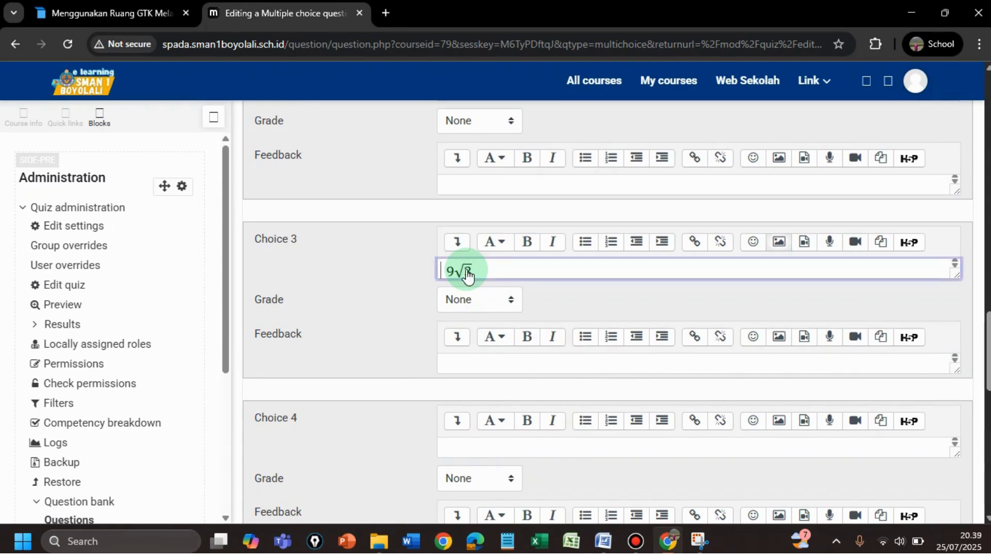
pyautogui.click(603, 540)
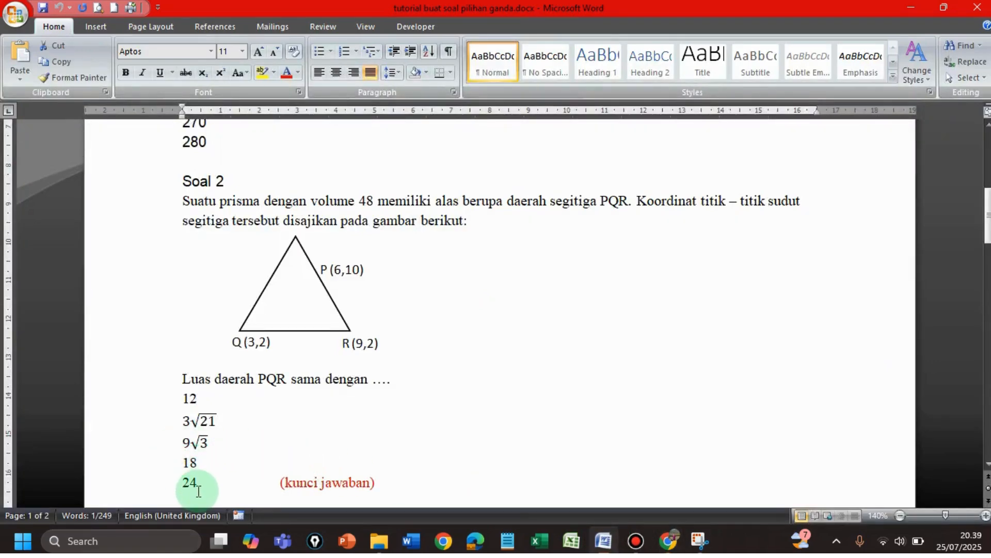
pyautogui.click(671, 547)
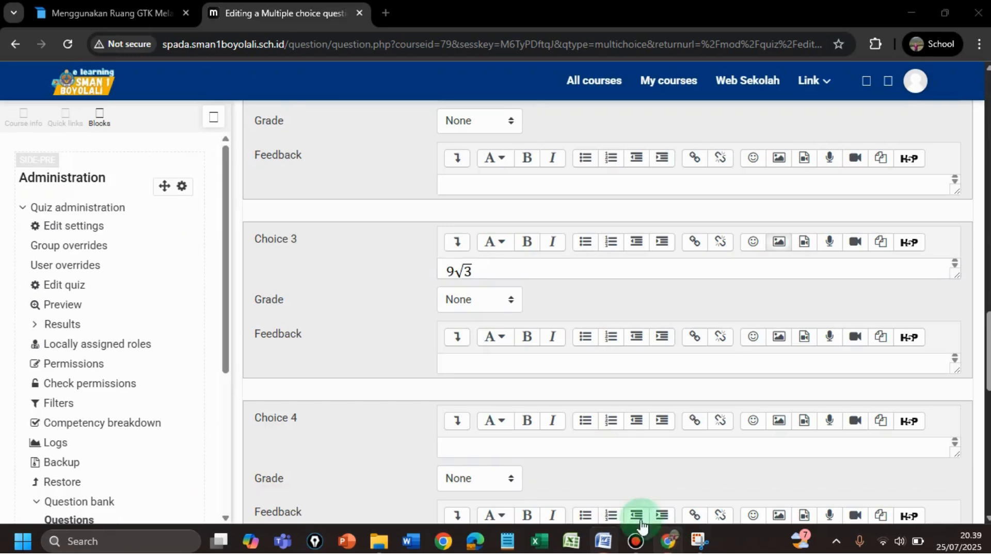
# Enter 18 as Choice 4 and 24 as Choice 5, verifying against the Word document
pyautogui.moveTo(986, 345); pyautogui.dragTo(986, 350)
pyautogui.scroll(-4, 752, 332)
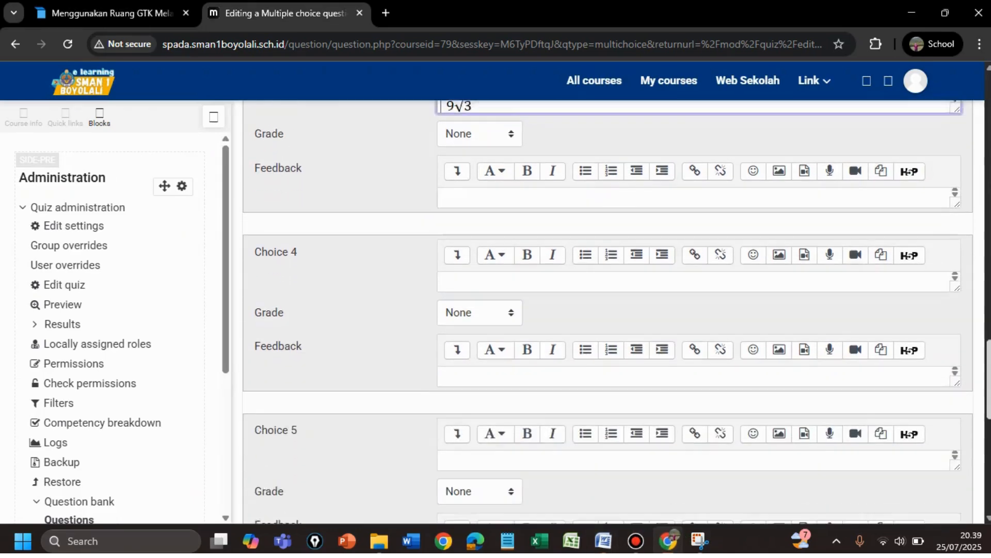
pyautogui.click(481, 227)
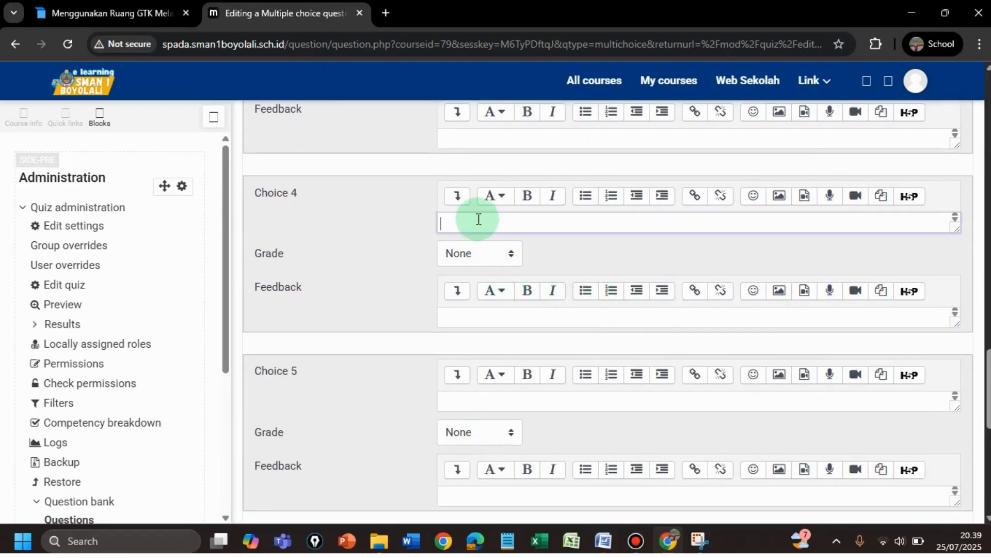
pyautogui.write('18')
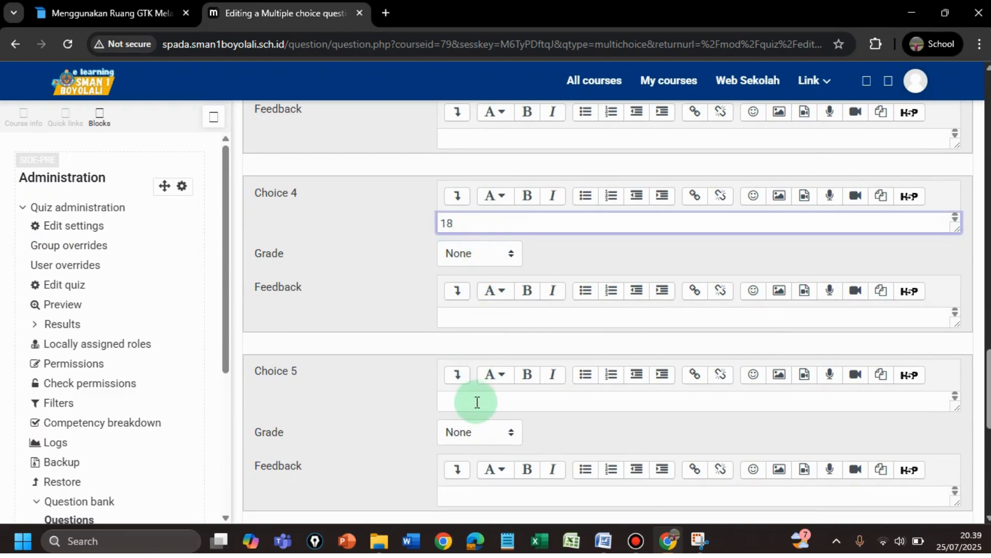
pyautogui.click(461, 399)
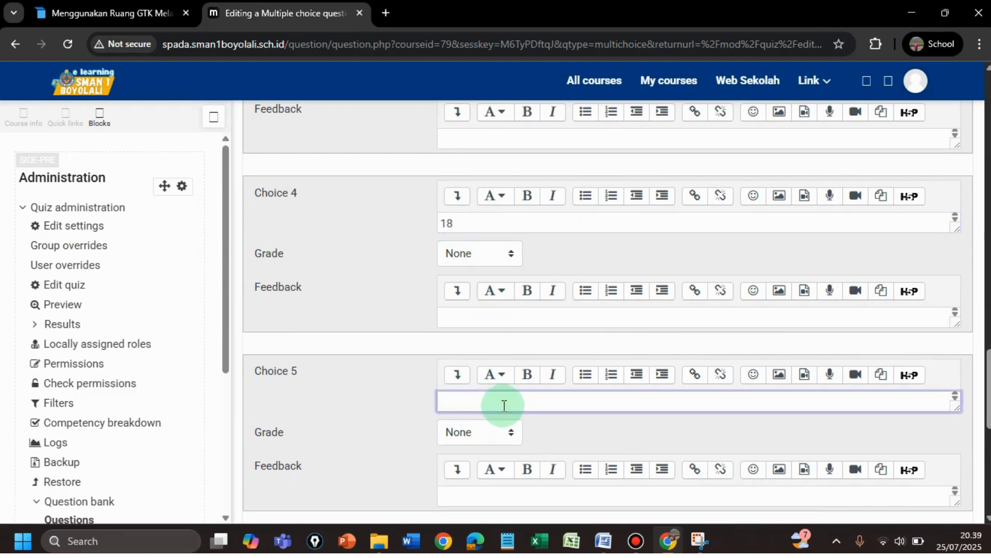
pyautogui.write('24')
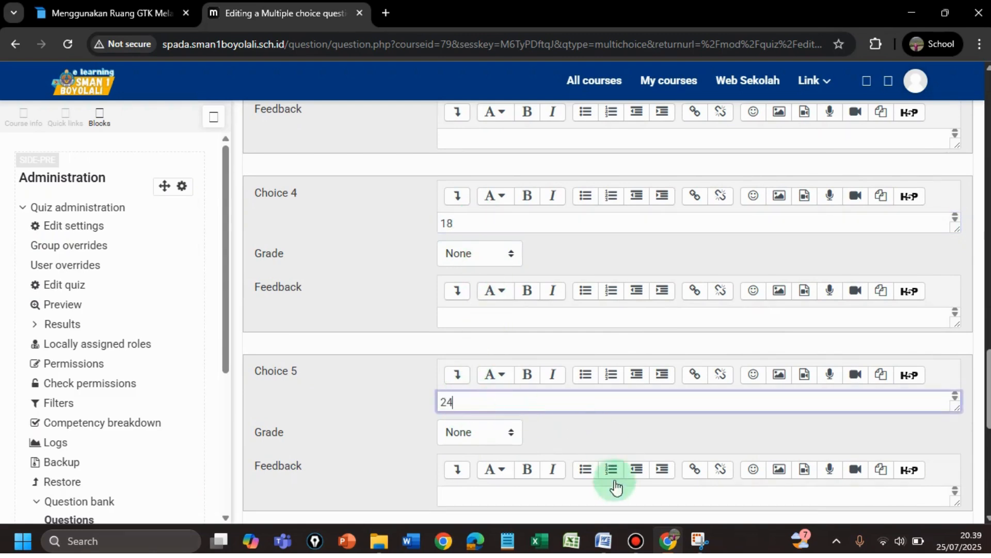
pyautogui.click(604, 541)
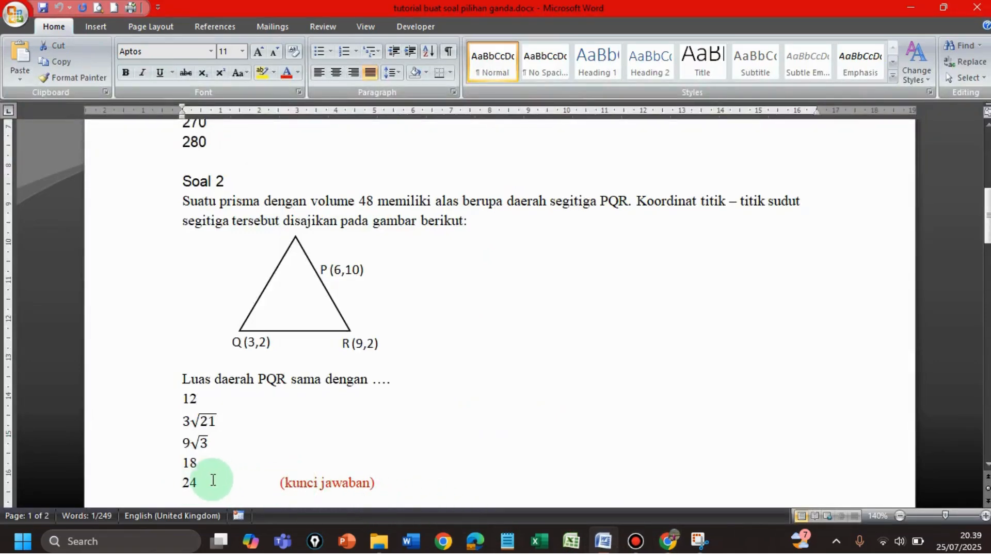
pyautogui.click(668, 541)
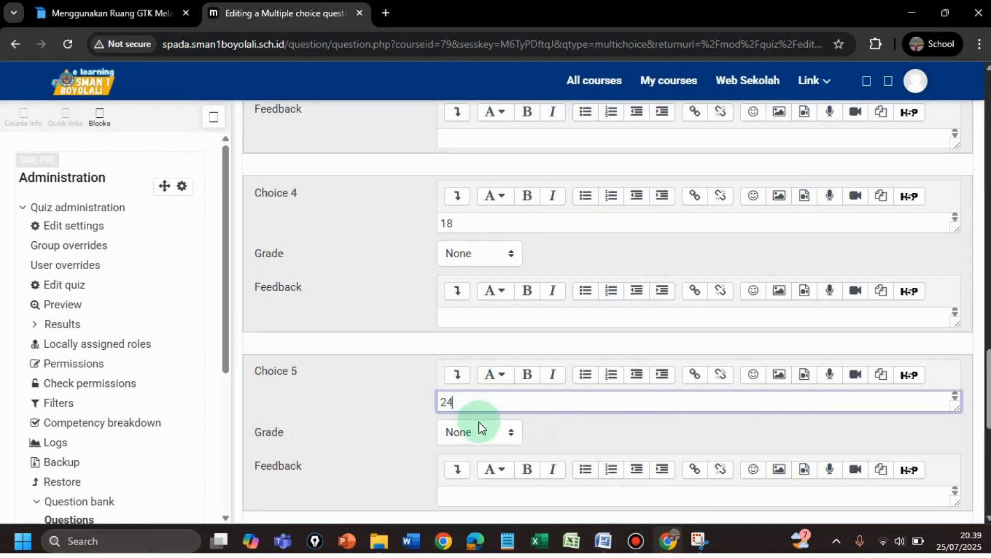
# Give Choice 5 (24) a 100% grade and save question 2
pyautogui.click(511, 433)
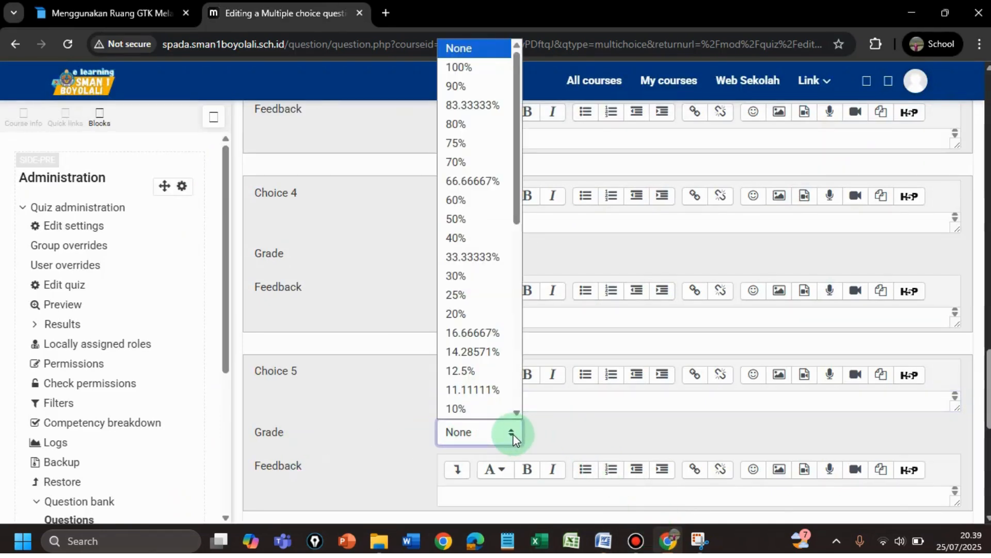
pyautogui.click(482, 71)
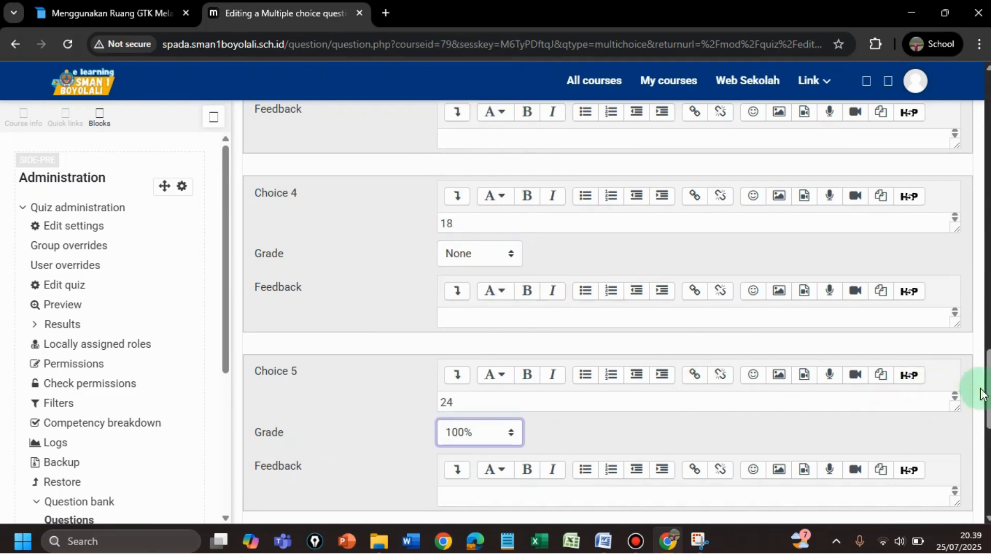
pyautogui.moveTo(989, 390); pyautogui.dragTo(989, 450)
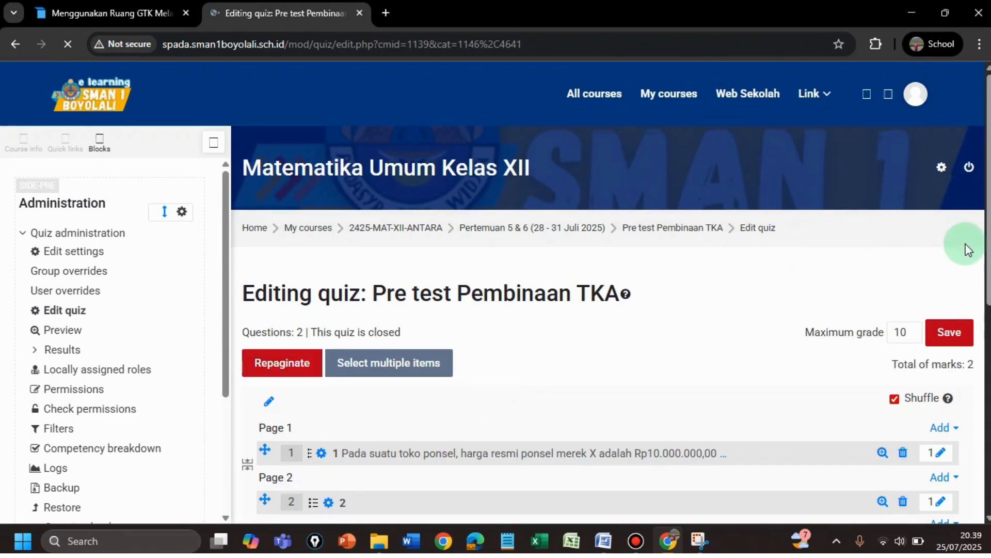
pyautogui.moveTo(989, 257); pyautogui.dragTo(990, 335)
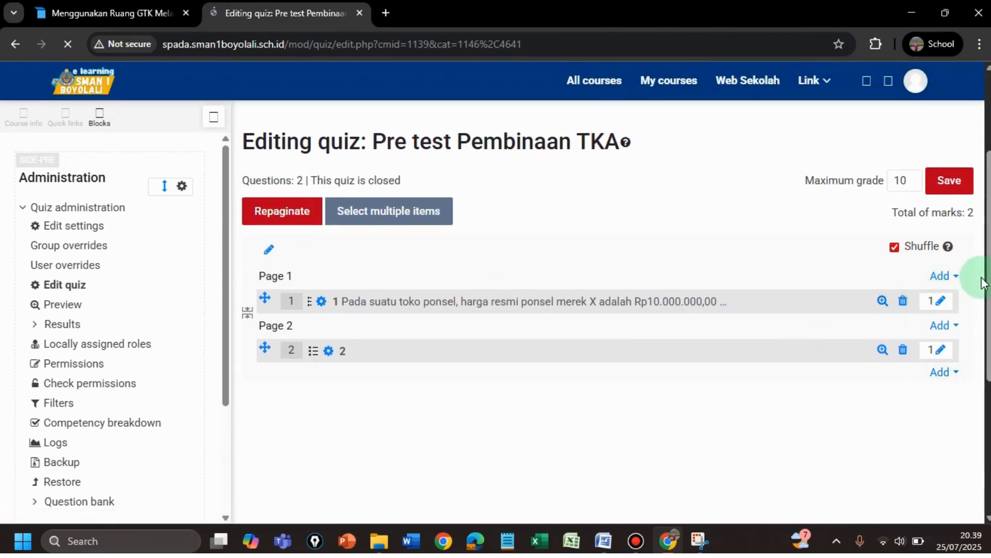
pyautogui.moveTo(987, 305); pyautogui.dragTo(988, 325)
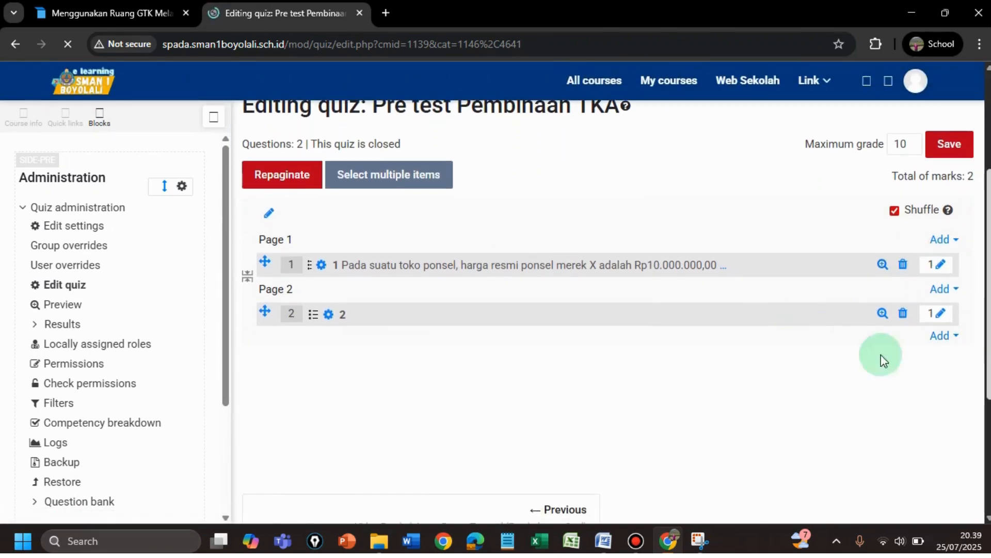
# Add a new Multiple choice question to the quiz after question 2
pyautogui.click(940, 337)
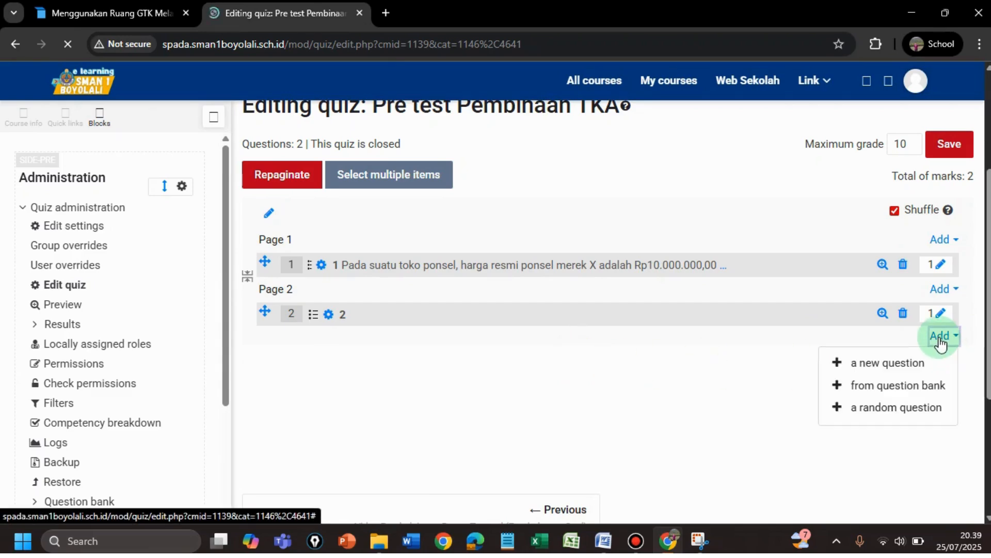
pyautogui.click(879, 368)
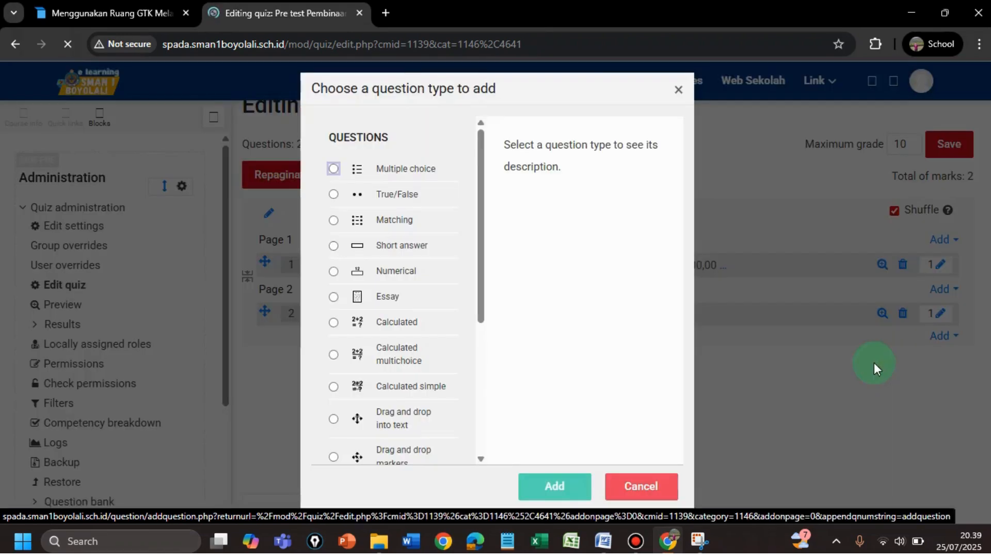
pyautogui.click(333, 169)
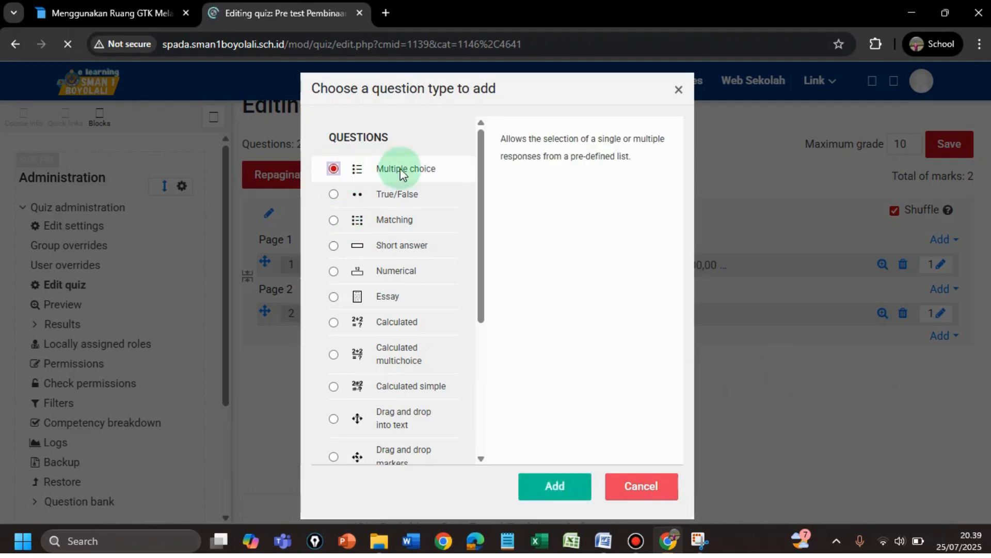
pyautogui.click(555, 488)
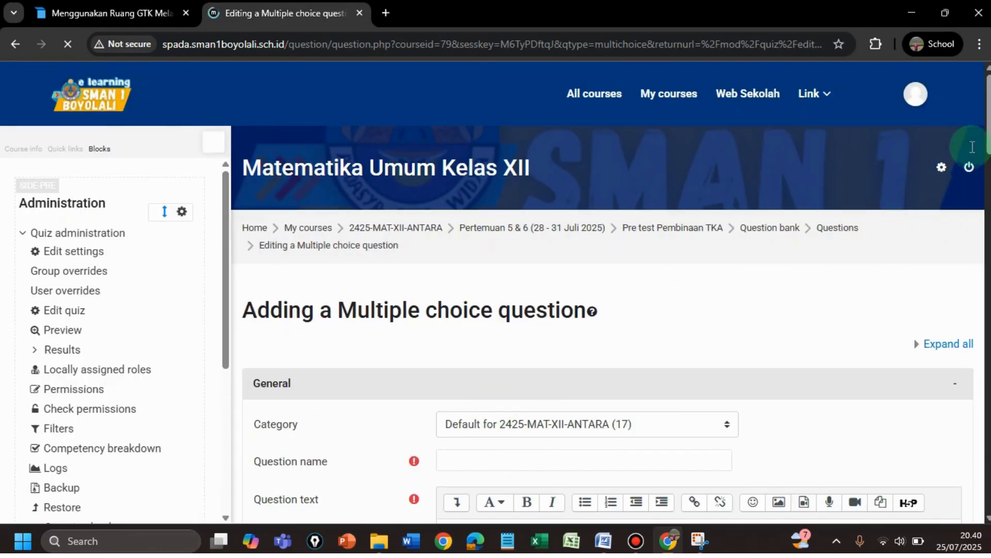
# Name the new question 3 and bring up the Word source document
pyautogui.moveTo(989, 124); pyautogui.dragTo(974, 172)
pyautogui.click(468, 185)
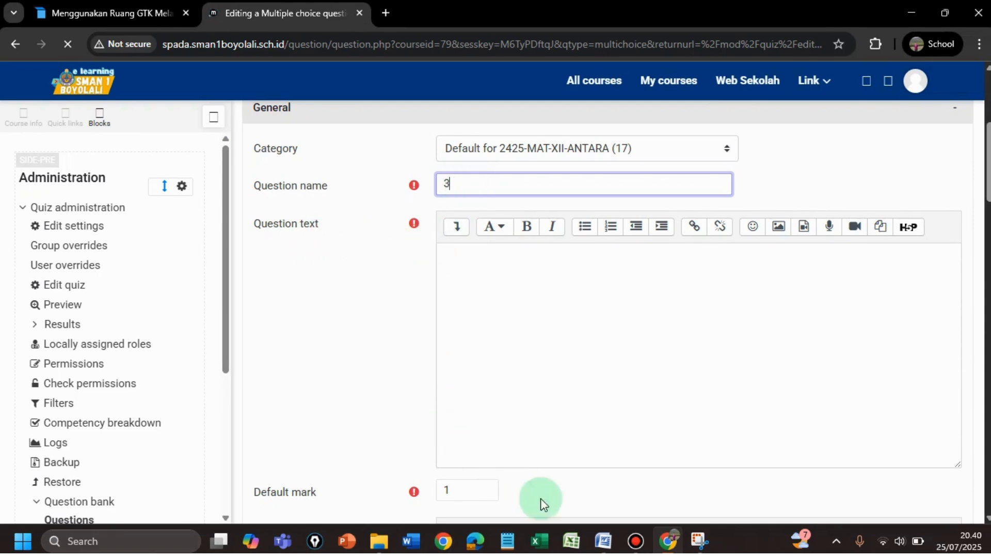
pyautogui.click(578, 480)
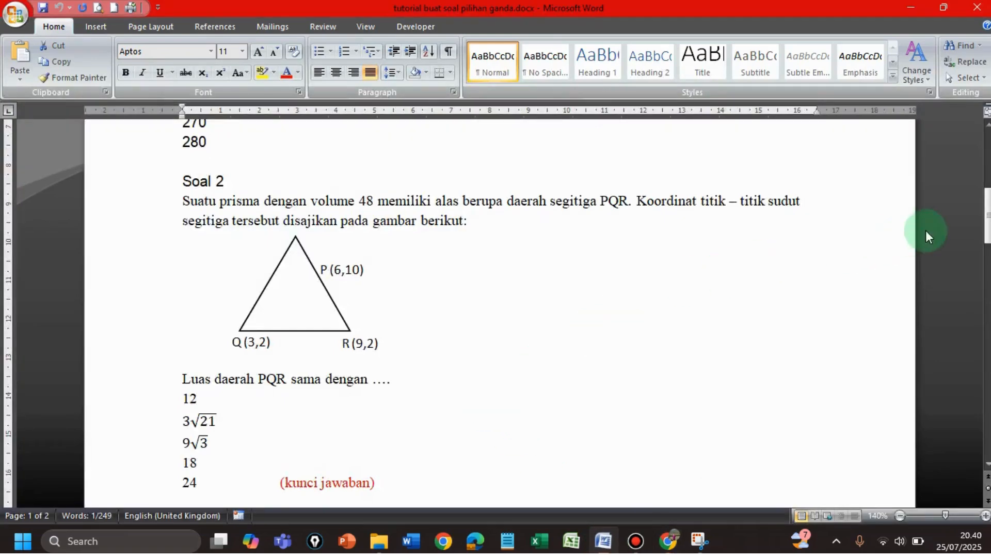
# Snip the Soal 3 question text and its four statements as an image from Word
pyautogui.moveTo(987, 216); pyautogui.dragTo(988, 324)
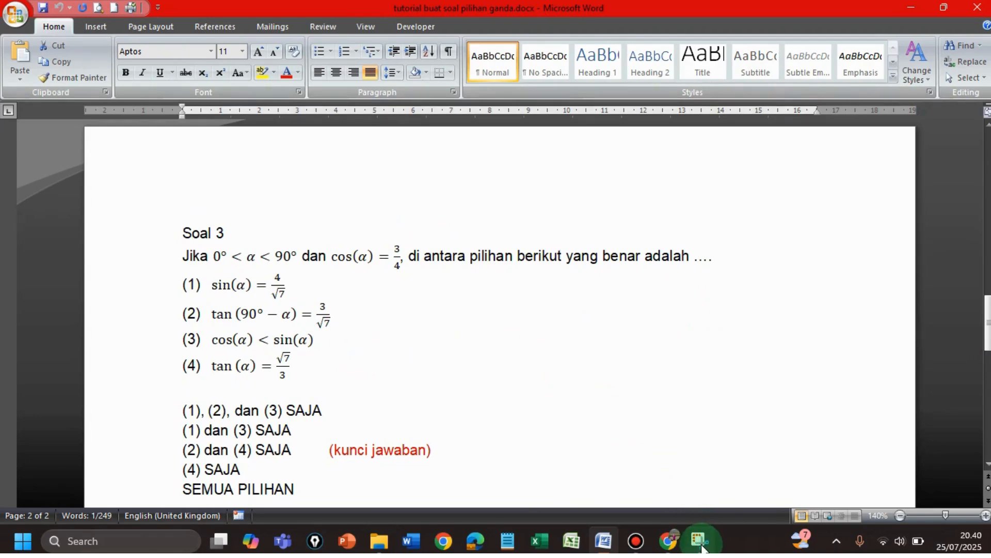
pyautogui.click(702, 546)
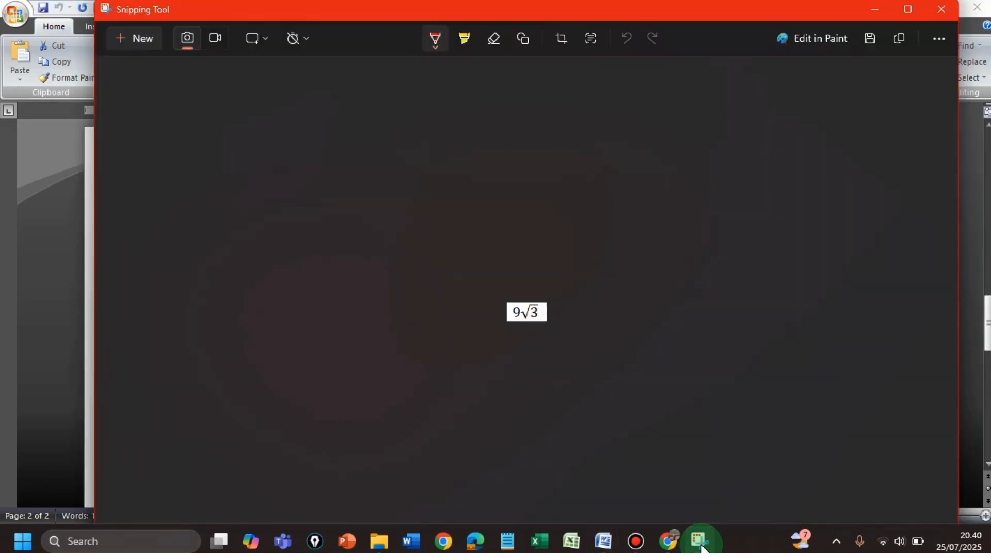
pyautogui.click(121, 38)
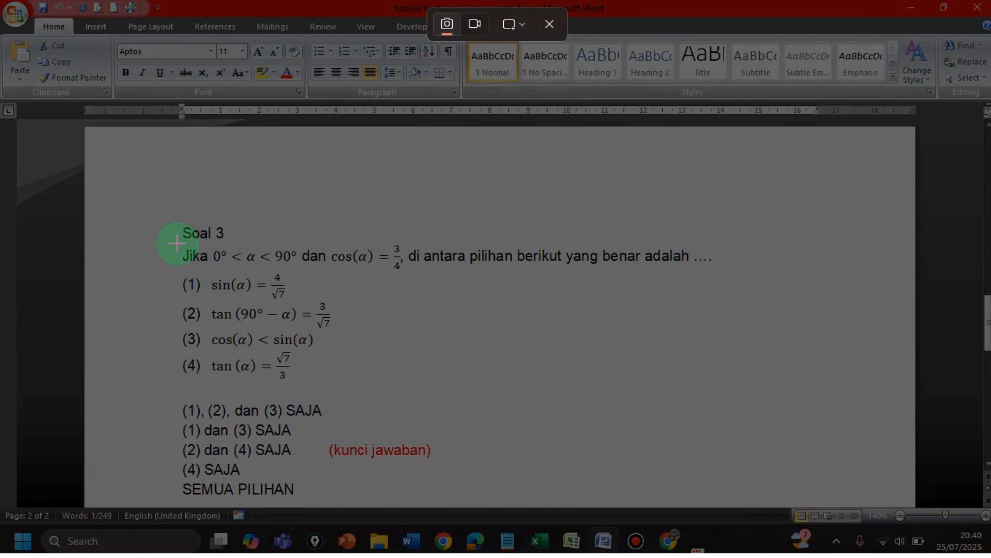
pyautogui.moveTo(176, 243); pyautogui.dragTo(396, 279)
pyautogui.moveTo(559, 282); pyautogui.dragTo(720, 383)
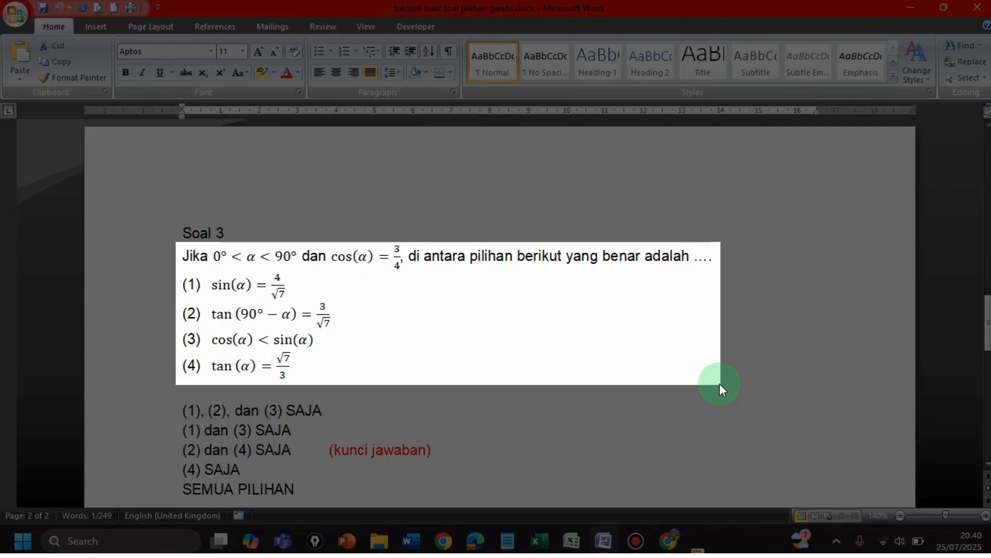
pyautogui.moveTo(720, 383); pyautogui.dragTo(721, 383)
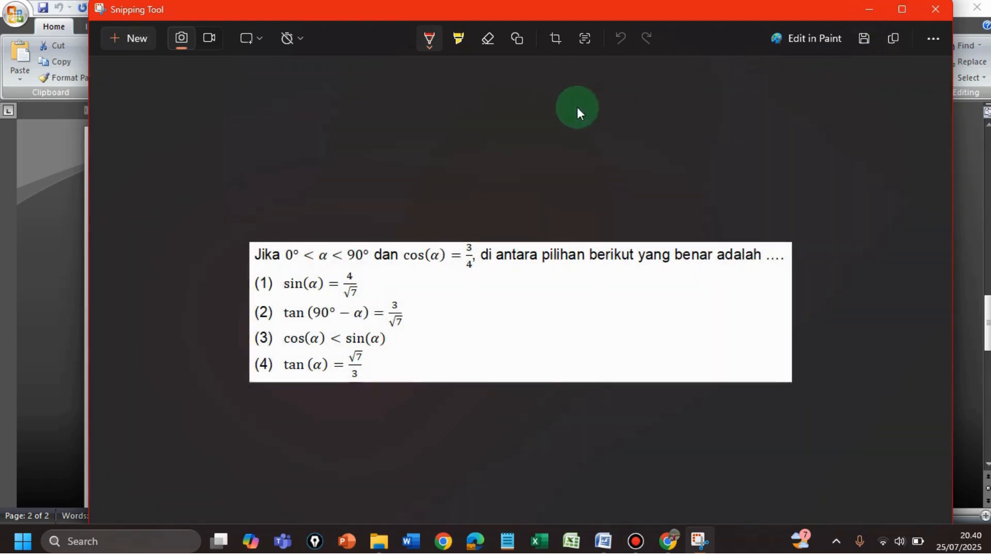
pyautogui.click(872, 11)
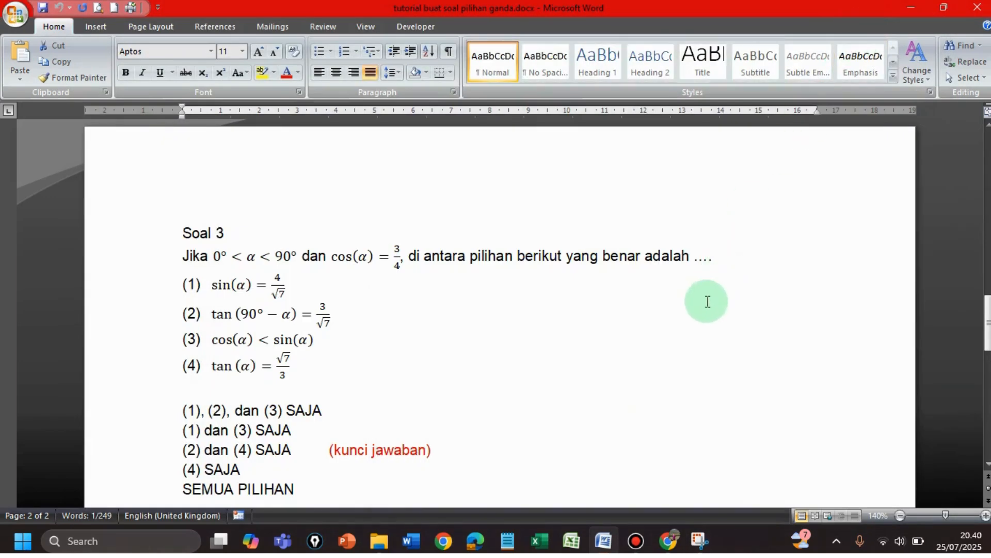
pyautogui.click(669, 539)
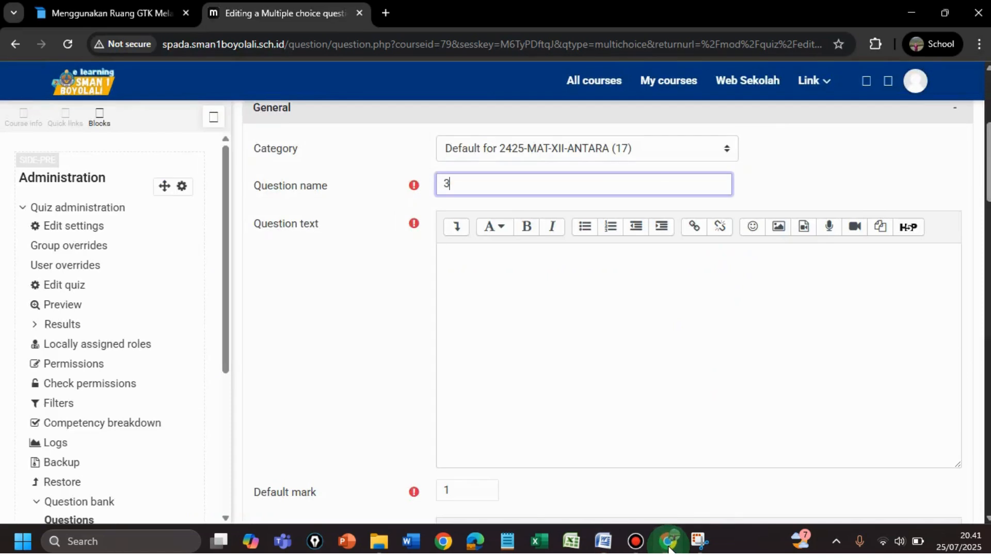
# Paste the Soal 3 image into question 3's text and scroll down to the answers
pyautogui.click(453, 255)
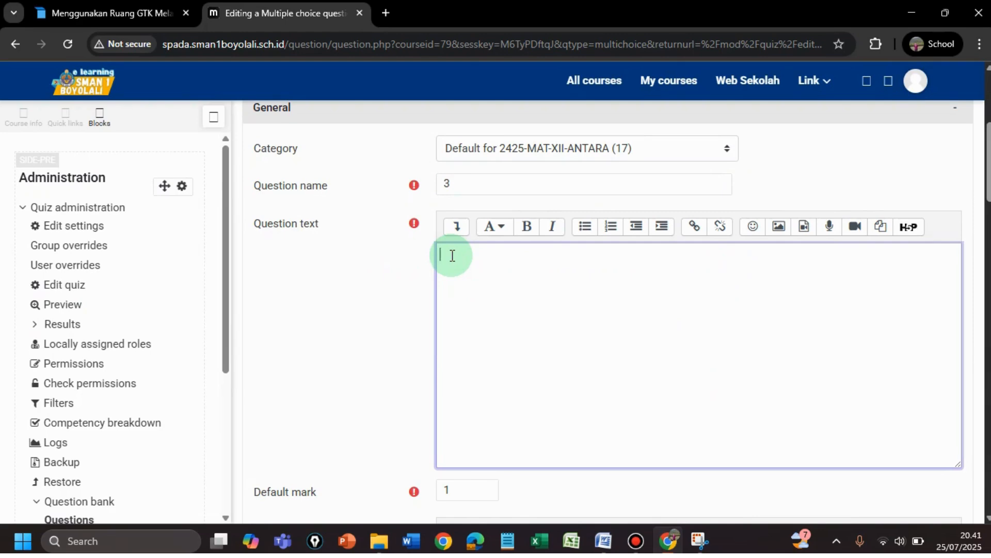
pyautogui.write('Jika 0° < α < 90° dan cos(α) = 3/4, di antara pilihan berikut yang benar adalah .... (1) sin(α) = 4/√7 (2) tan (90° − α) = 3/√7 (3) cos(α) < sin(α) (4) tan (α) = √7/3')
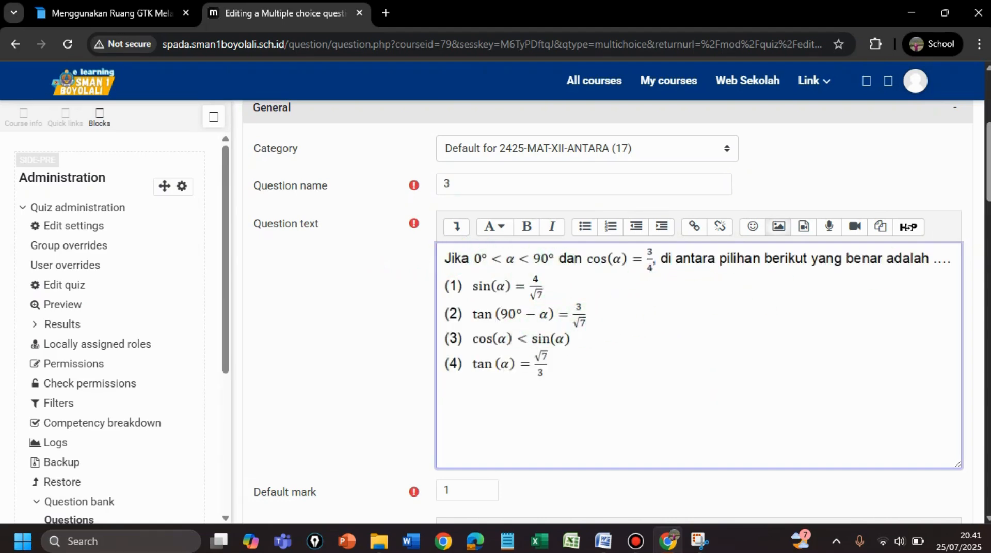
pyautogui.scroll(-5, 989, 184)
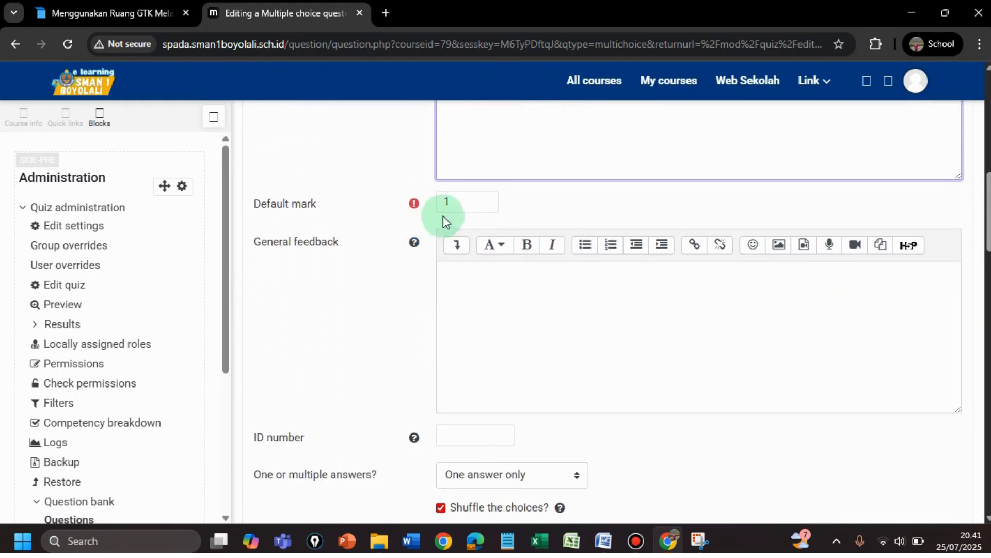
pyautogui.scroll(-5, 987, 253)
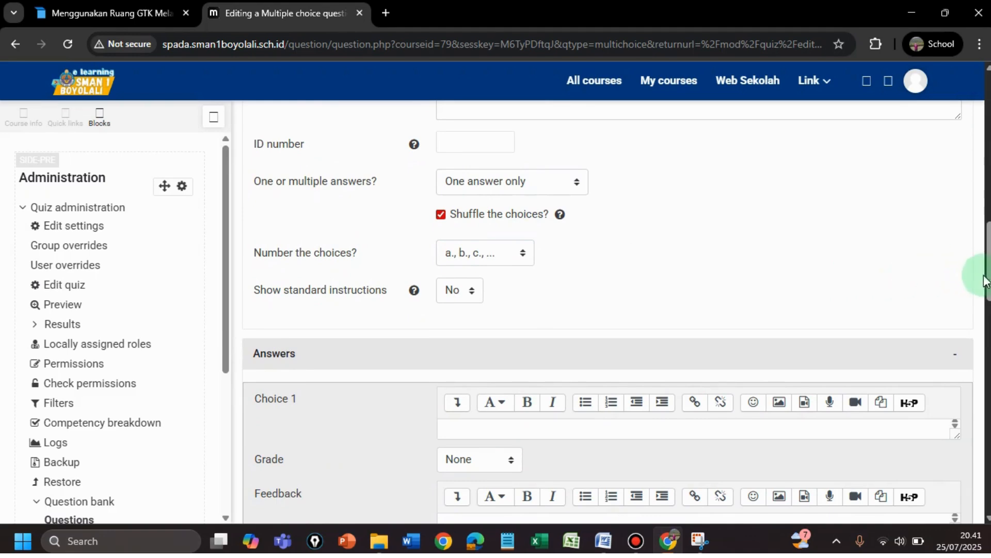
pyautogui.scroll(-3, 988, 292)
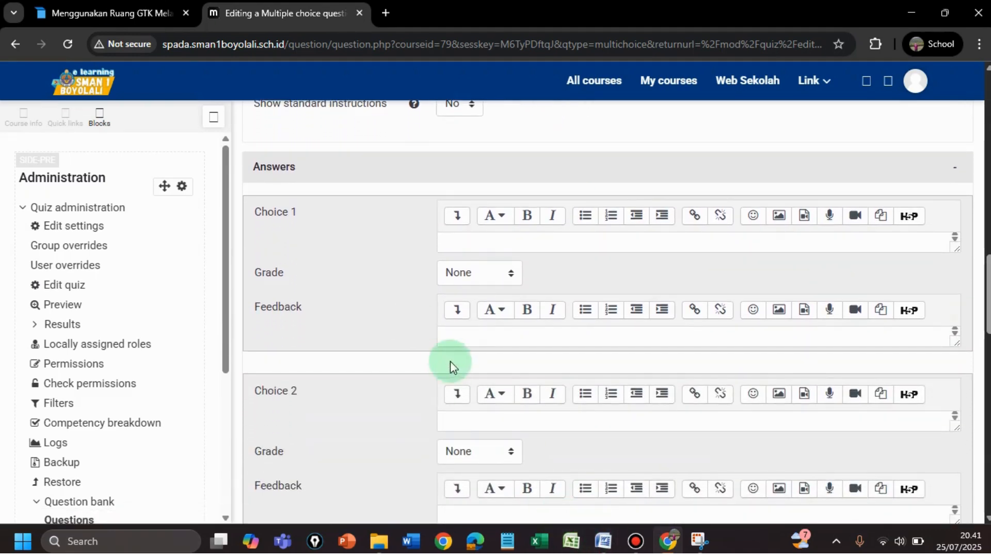
# Copy the option line '(1), (2), dan (3) SAJA' from Word for Choice 1
pyautogui.click(603, 540)
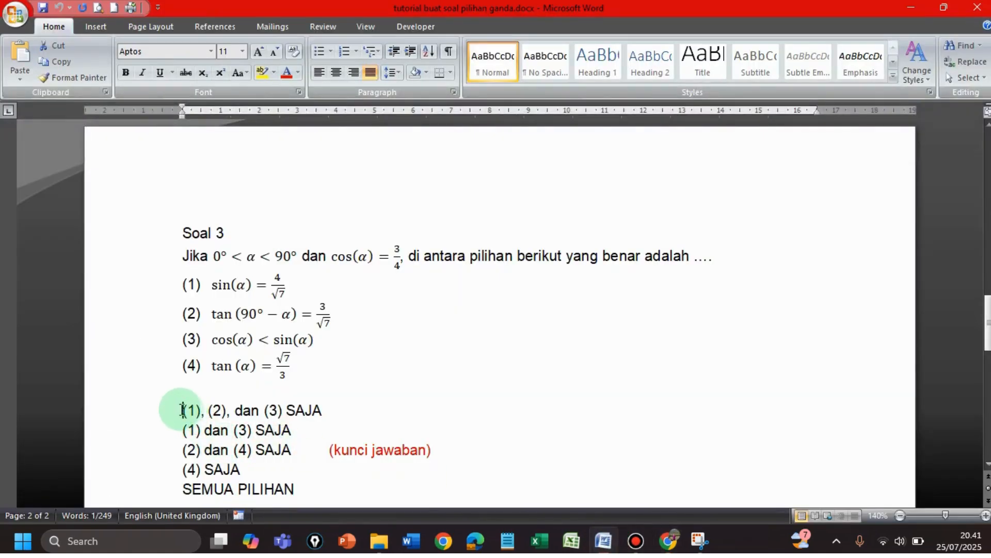
pyautogui.moveTo(182, 411); pyautogui.dragTo(315, 413)
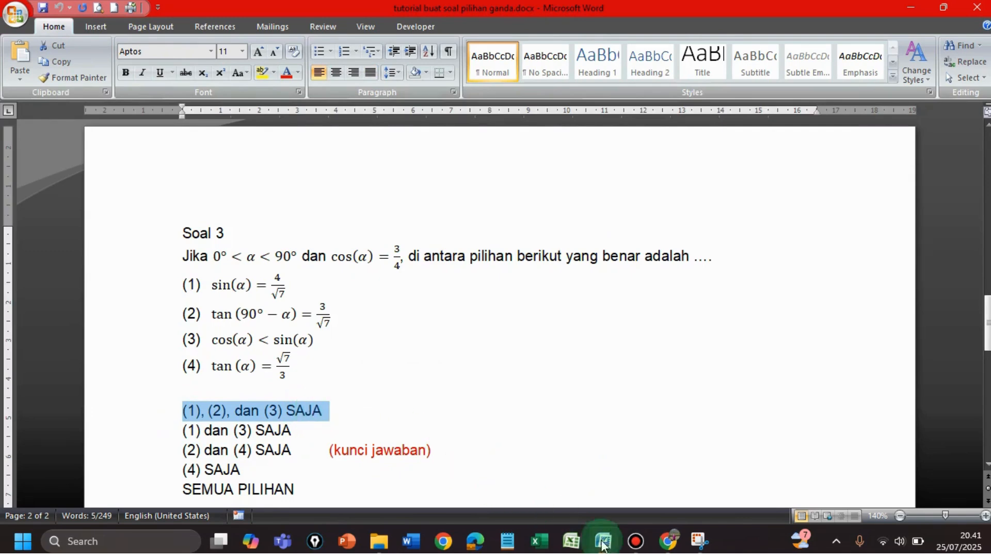
pyautogui.click(669, 540)
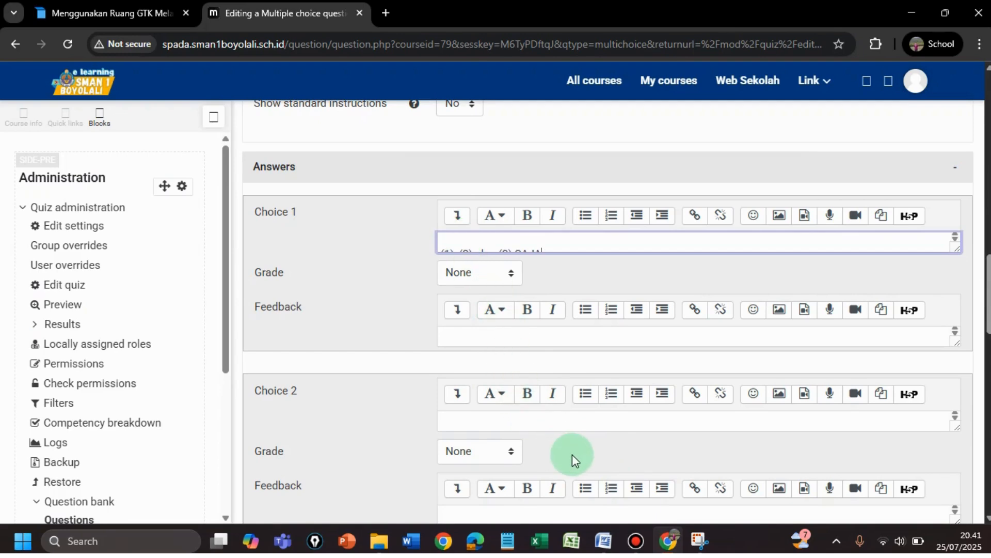
# Copy '(1) dan (3) SAJA' from Word into the Choice 2 field
pyautogui.click(604, 544)
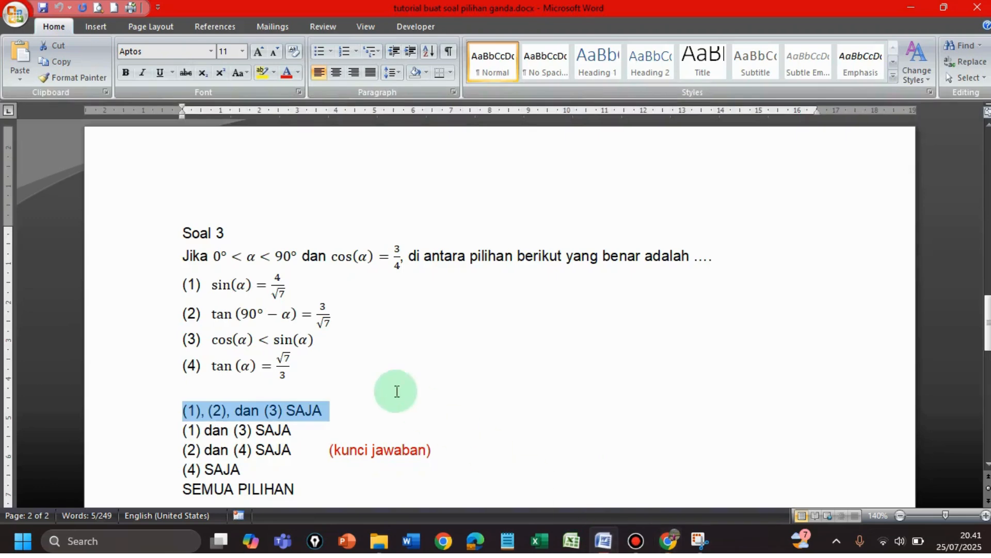
pyautogui.click(202, 431)
pyautogui.moveTo(202, 431); pyautogui.dragTo(302, 434)
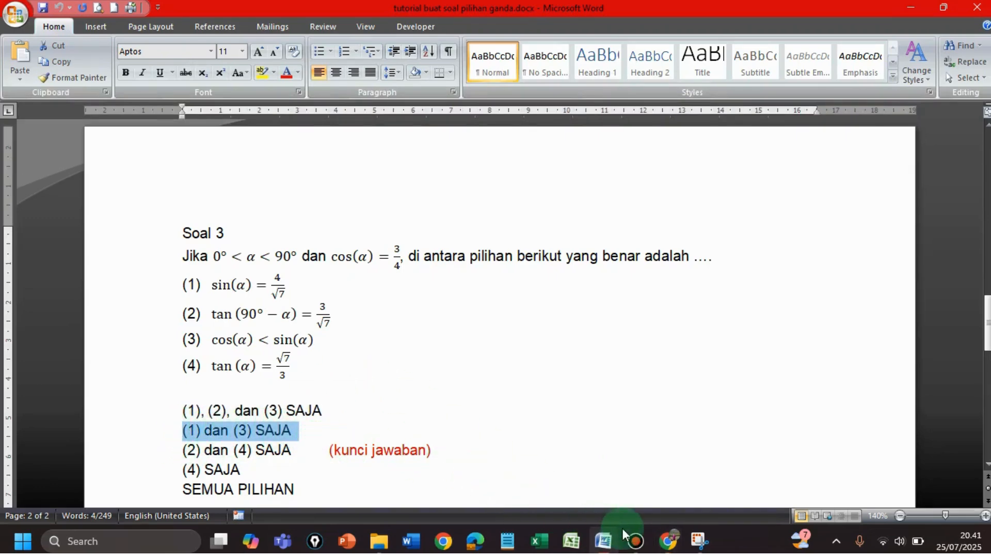
pyautogui.click(666, 543)
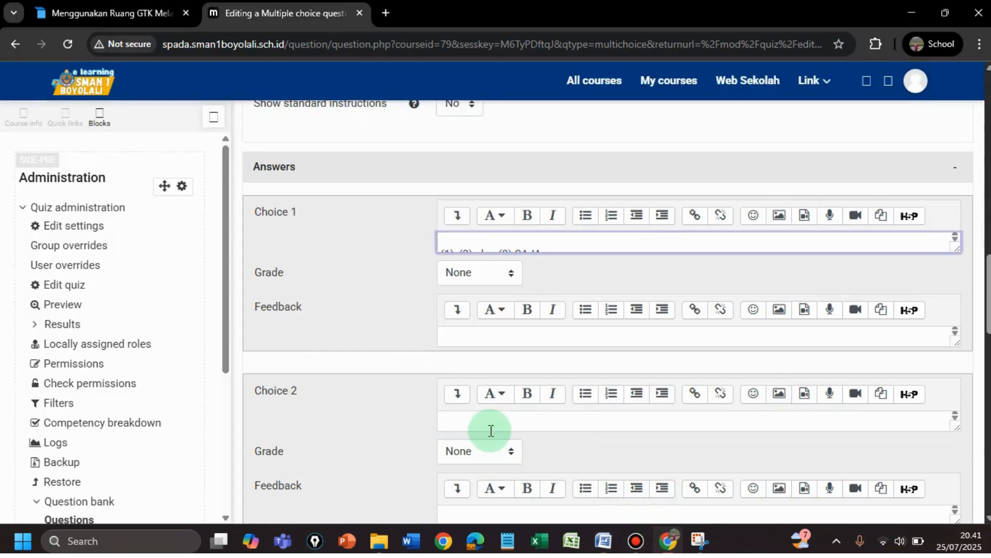
pyautogui.click(456, 420)
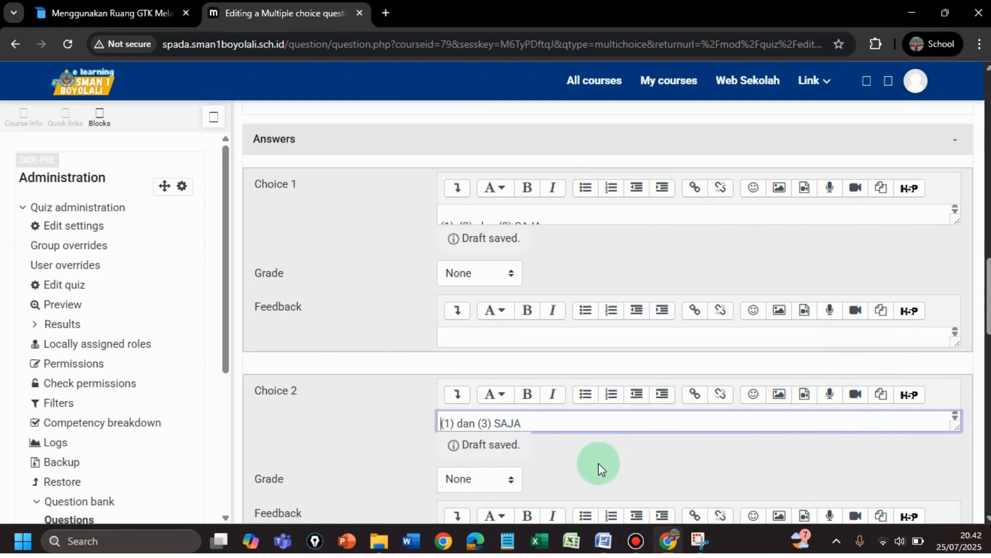
pyautogui.scroll(3, 596, 454)
pyautogui.scroll(2, 582, 432)
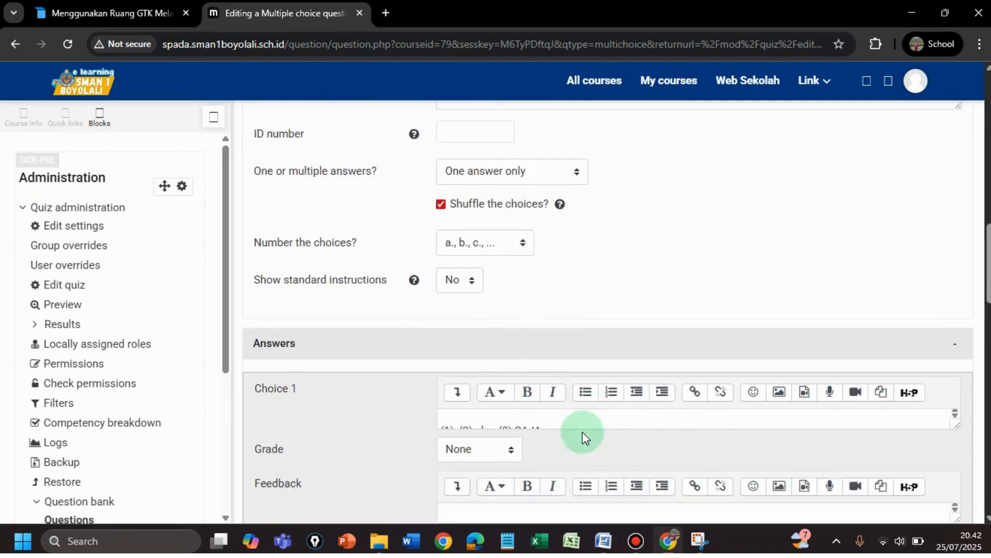
pyautogui.scroll(-10, 583, 432)
pyautogui.scroll(-1, 583, 431)
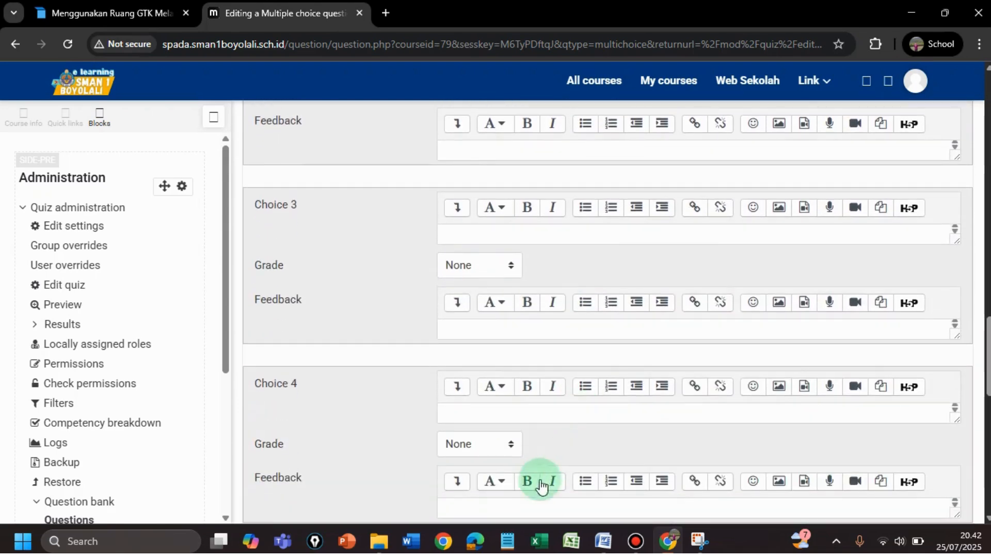
# Copy '(2) dan (4) SAJA' from the Word document into Choice 3
pyautogui.click(607, 545)
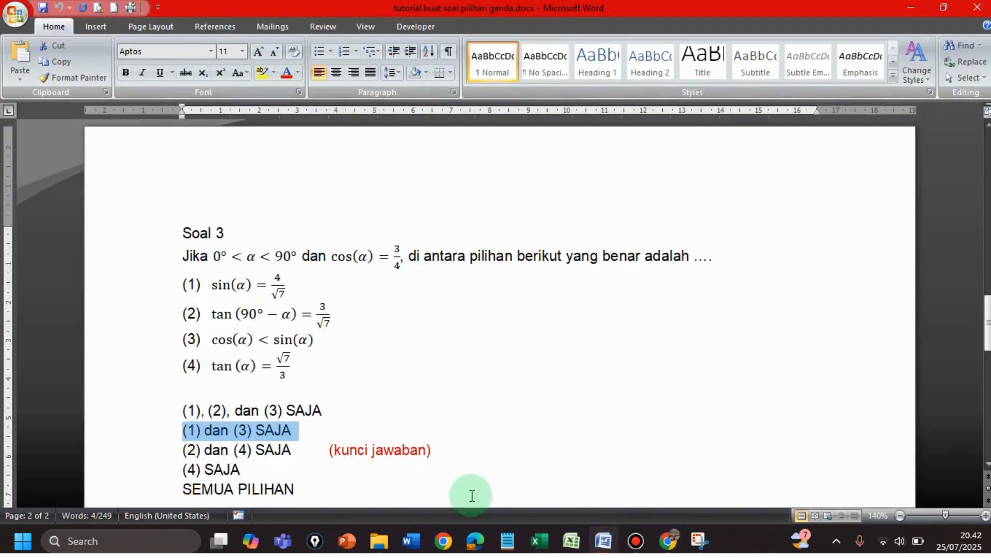
pyautogui.click(184, 451)
pyautogui.moveTo(183, 451); pyautogui.dragTo(275, 448)
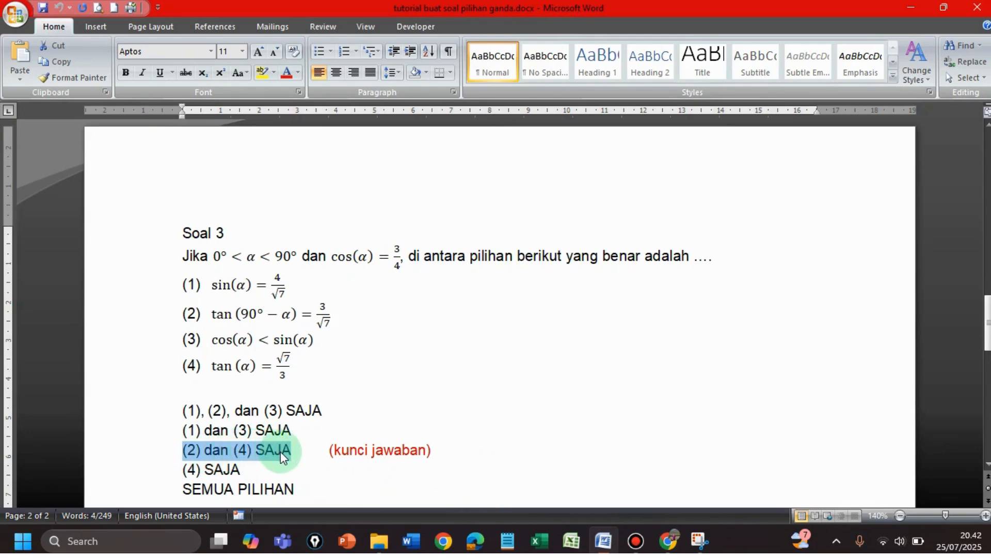
pyautogui.click(669, 541)
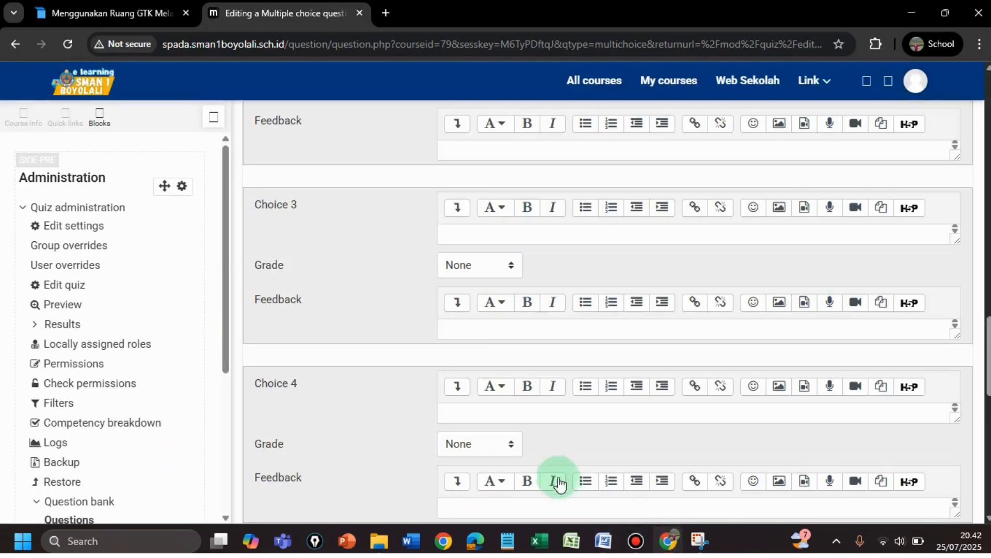
pyautogui.click(469, 238)
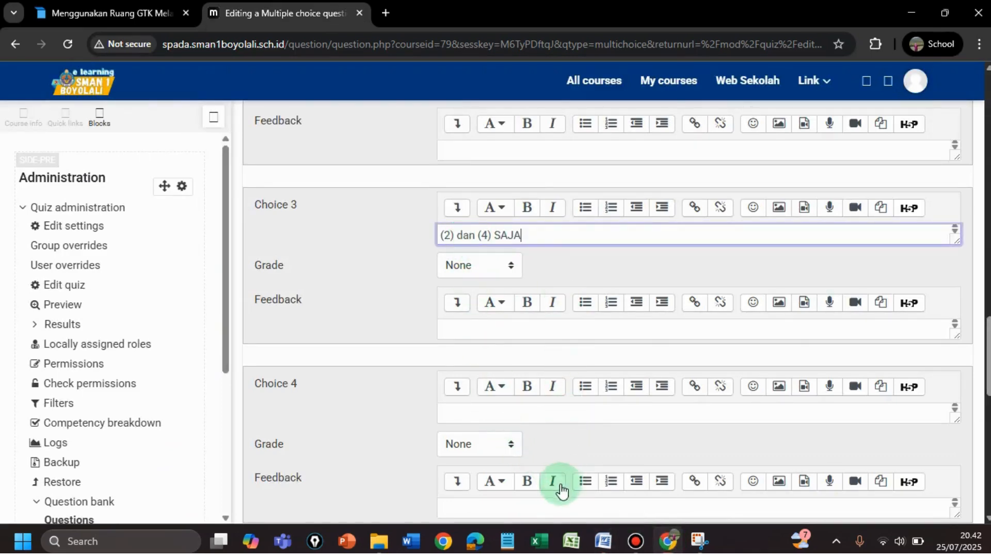
# Copy '(4) SAJA' from Word and paste it into Choice 4
pyautogui.click(604, 546)
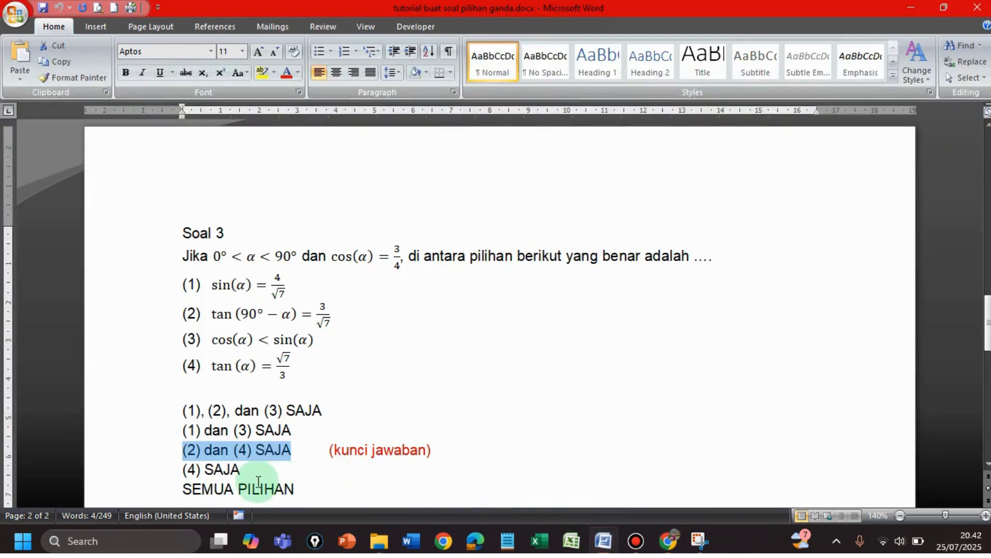
pyautogui.moveTo(183, 470)
pyautogui.mouseDown()
pyautogui.moveTo(236, 465)
pyautogui.moveTo(193, 474)
pyautogui.mouseUp()
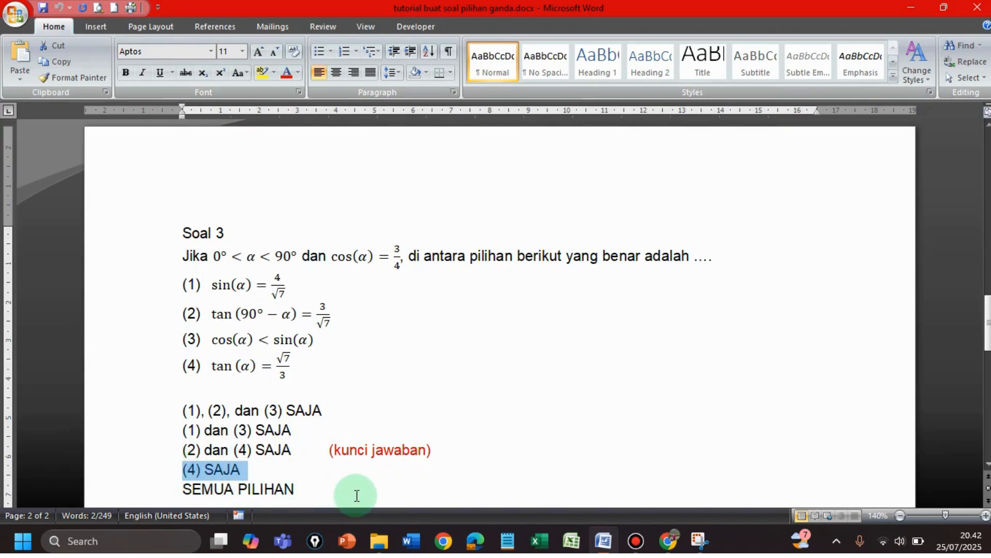
pyautogui.moveTo(669, 543)
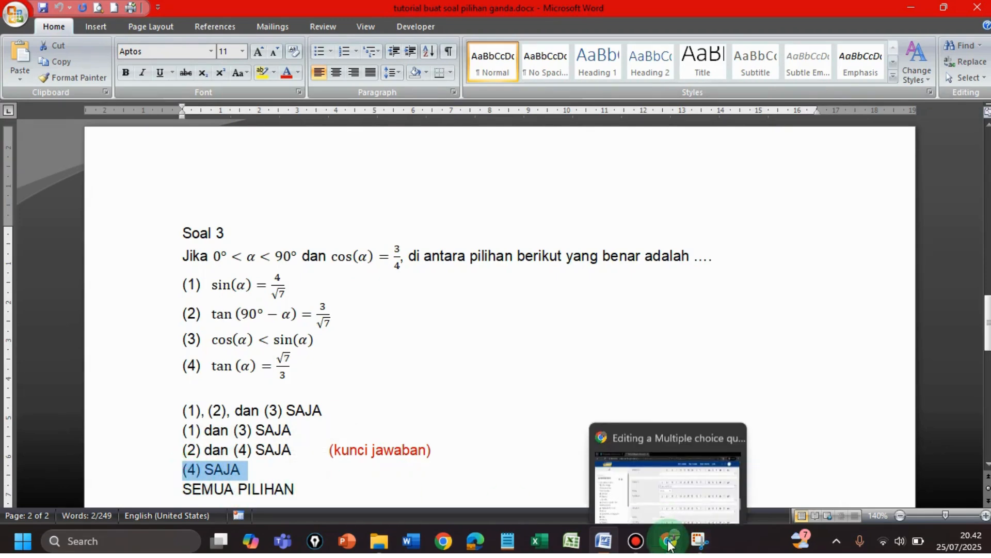
pyautogui.click(669, 543)
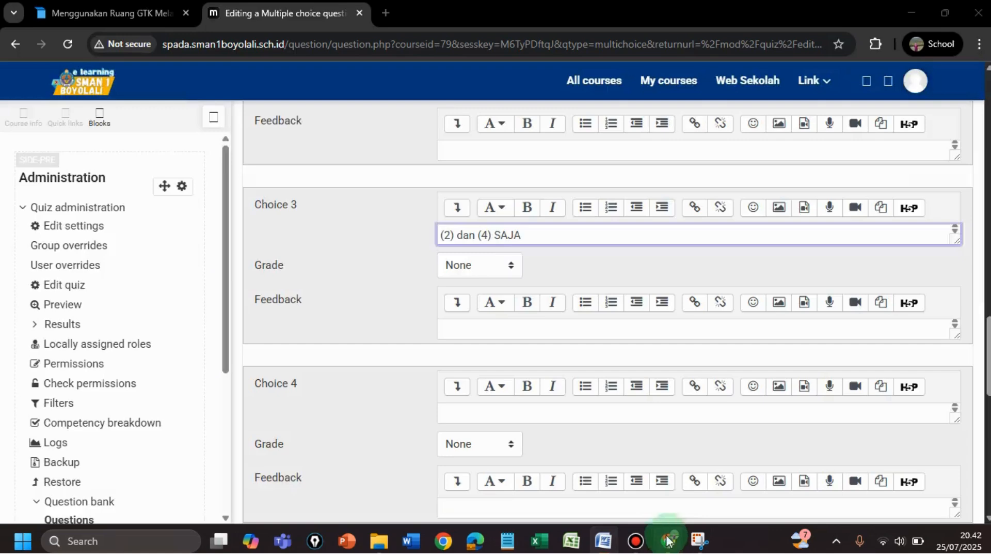
pyautogui.click(484, 415)
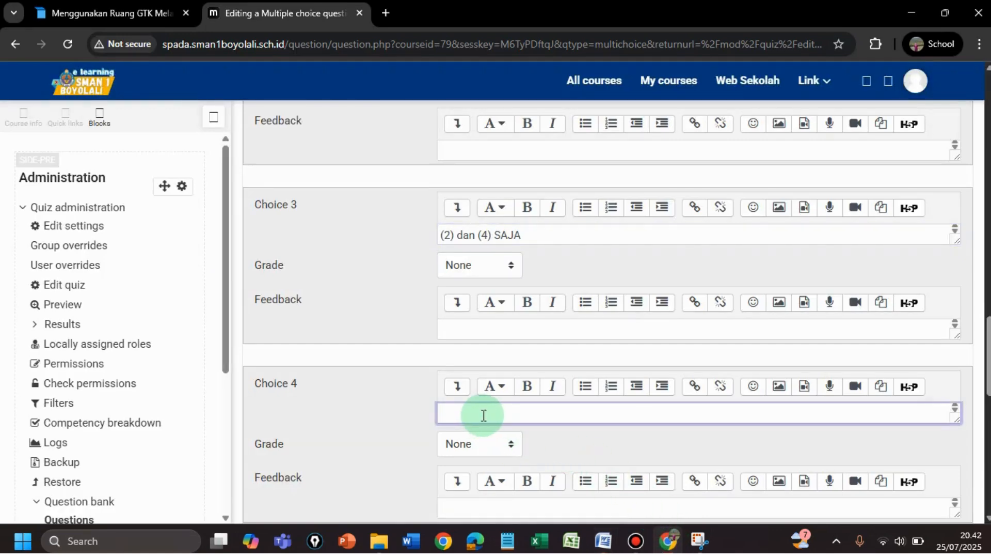
pyautogui.hotkey('ctrl', 'v')
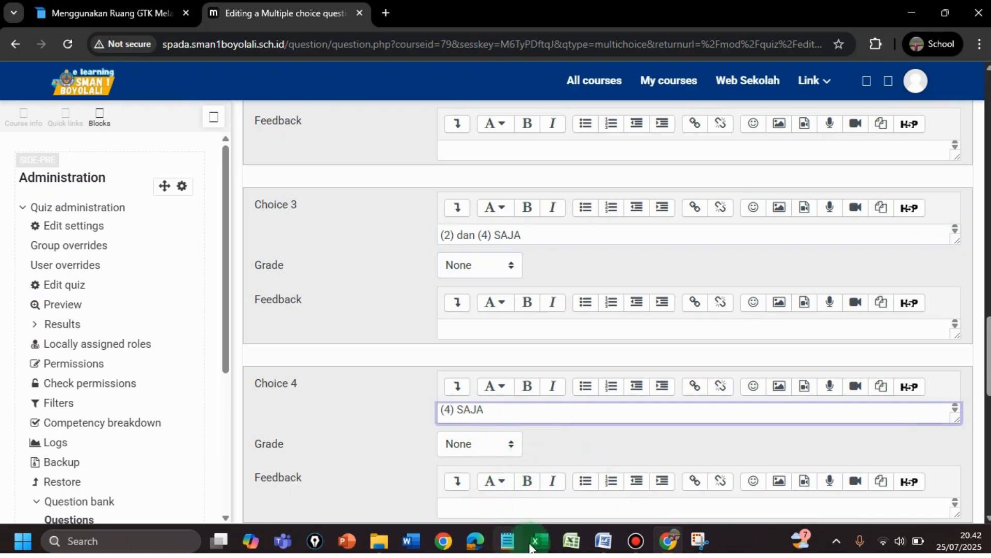
# Copy 'SEMUA PILIHAN' from Word into the Choice 5 field
pyautogui.click(603, 541)
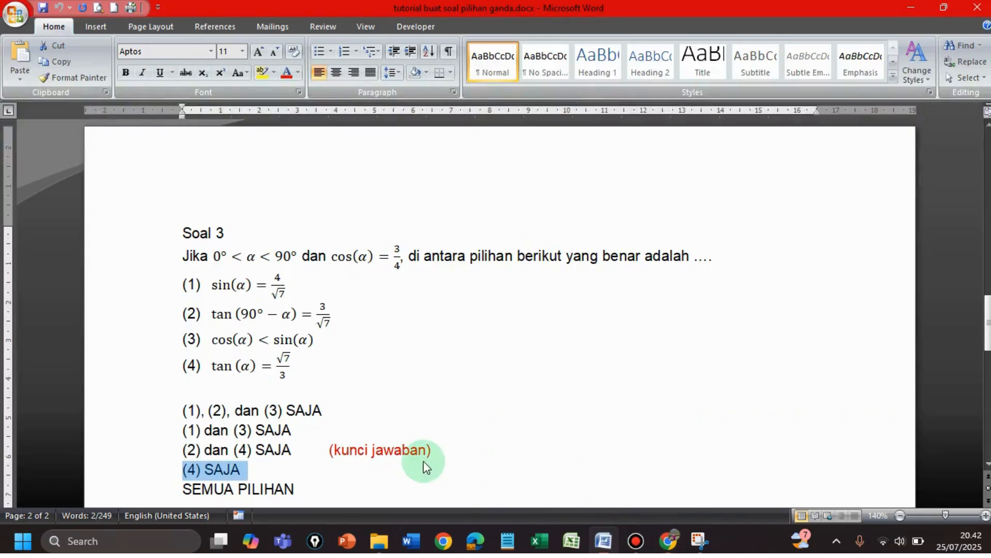
pyautogui.moveTo(180, 491); pyautogui.dragTo(210, 486)
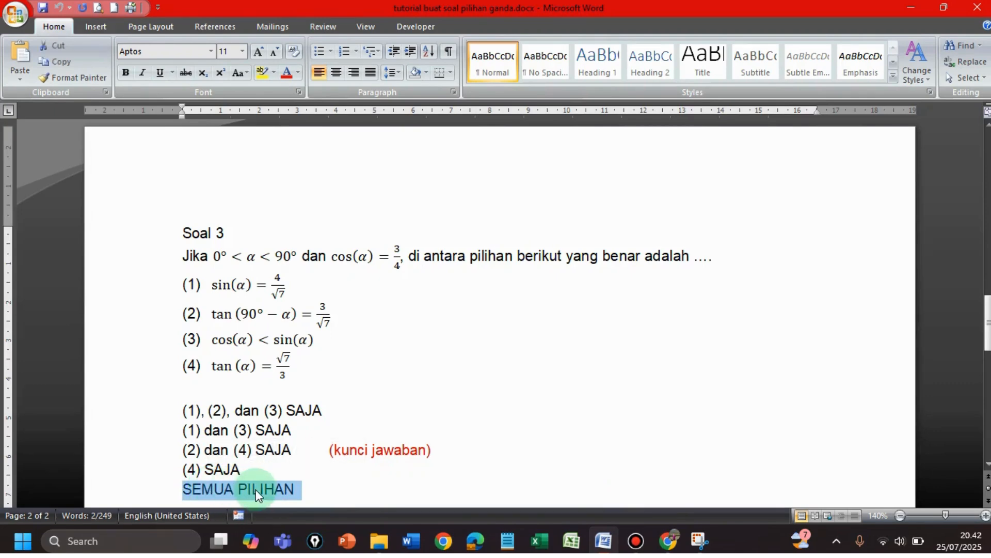
pyautogui.click(664, 545)
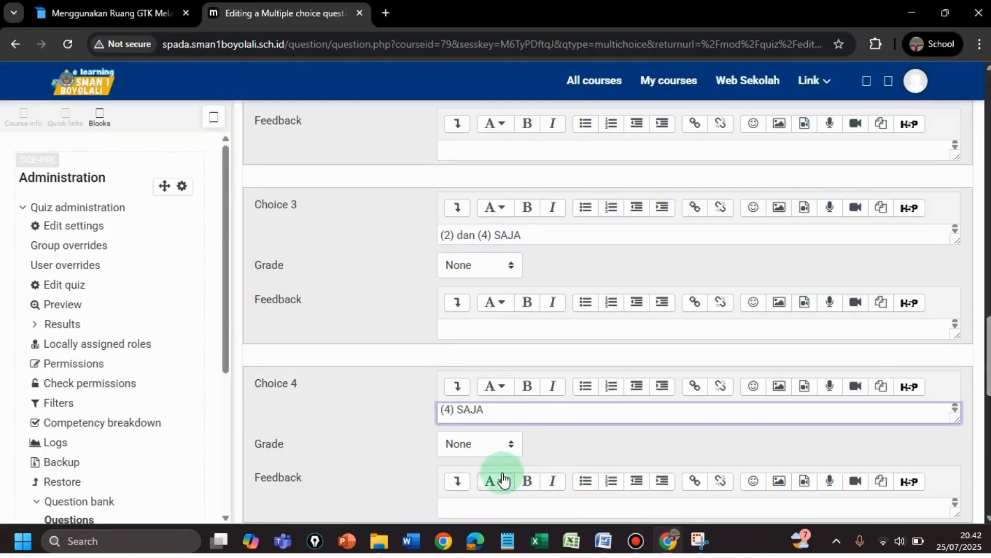
pyautogui.scroll(-4, 981, 347)
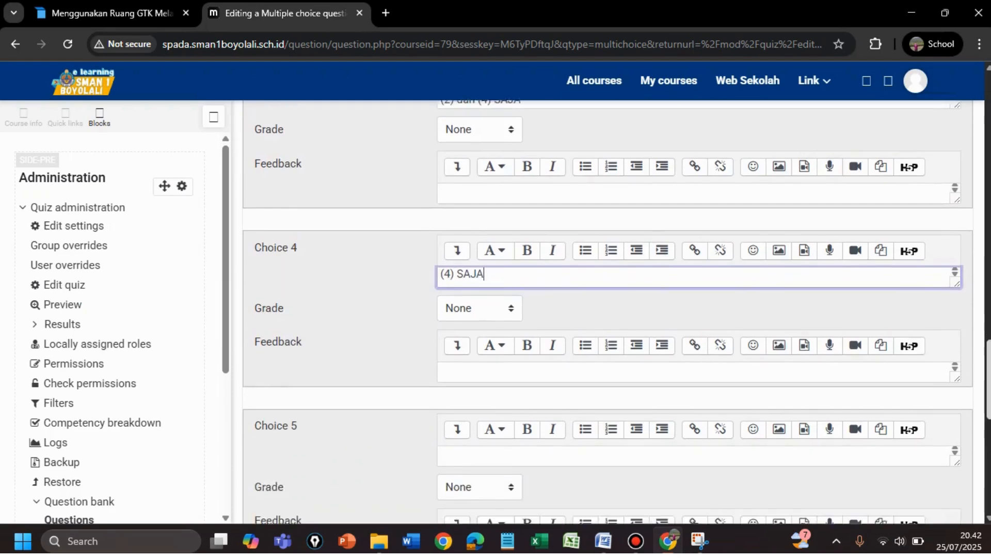
pyautogui.click(492, 374)
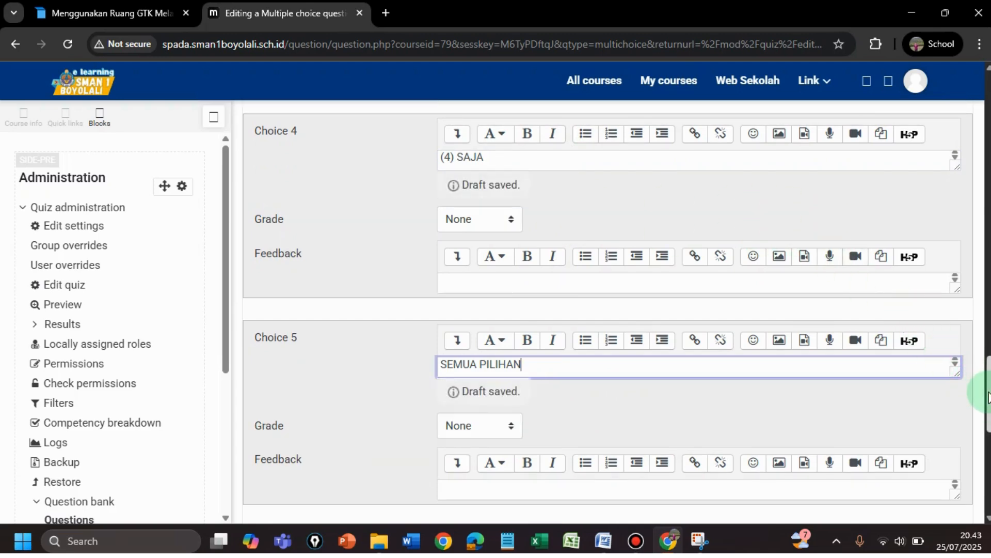
pyautogui.scroll(-3, 987, 395)
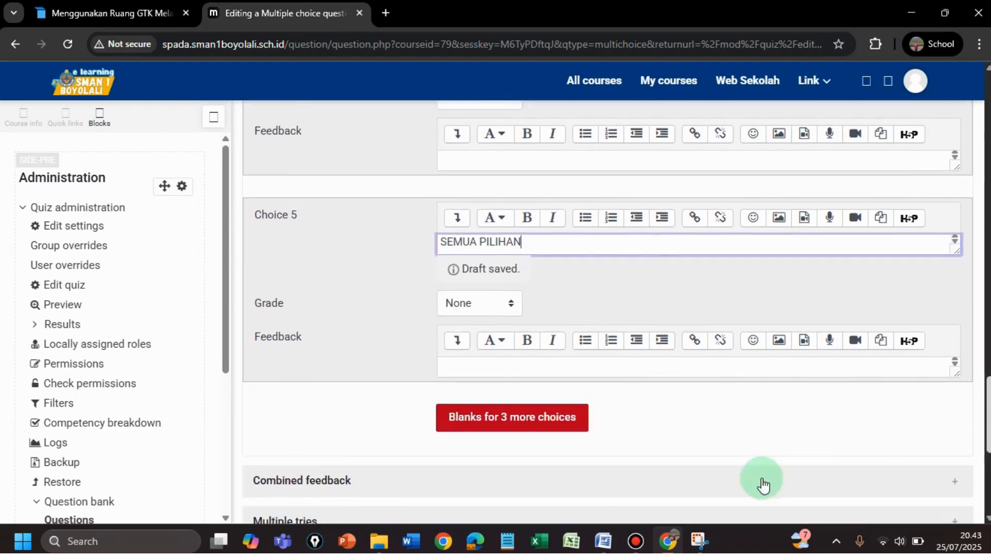
pyautogui.click(603, 542)
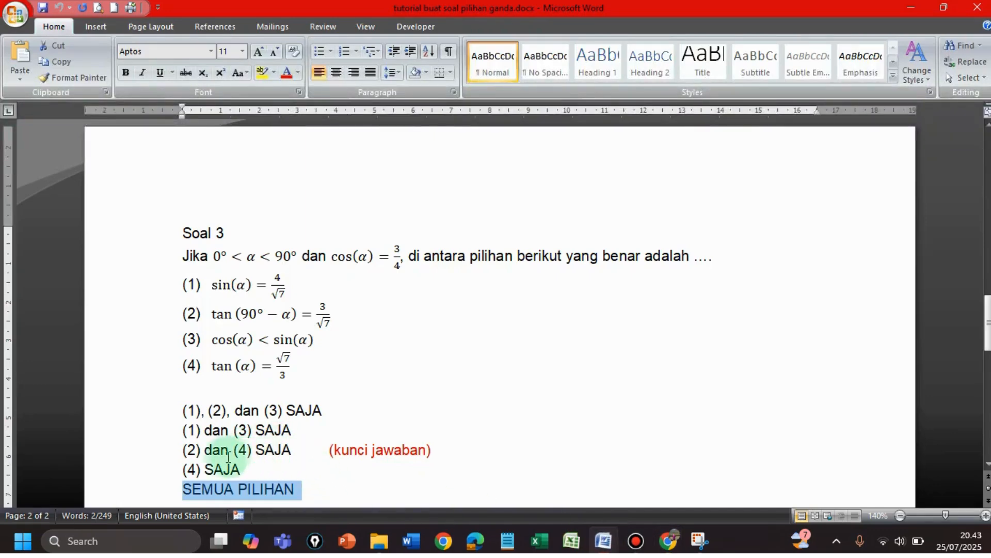
pyautogui.click(668, 542)
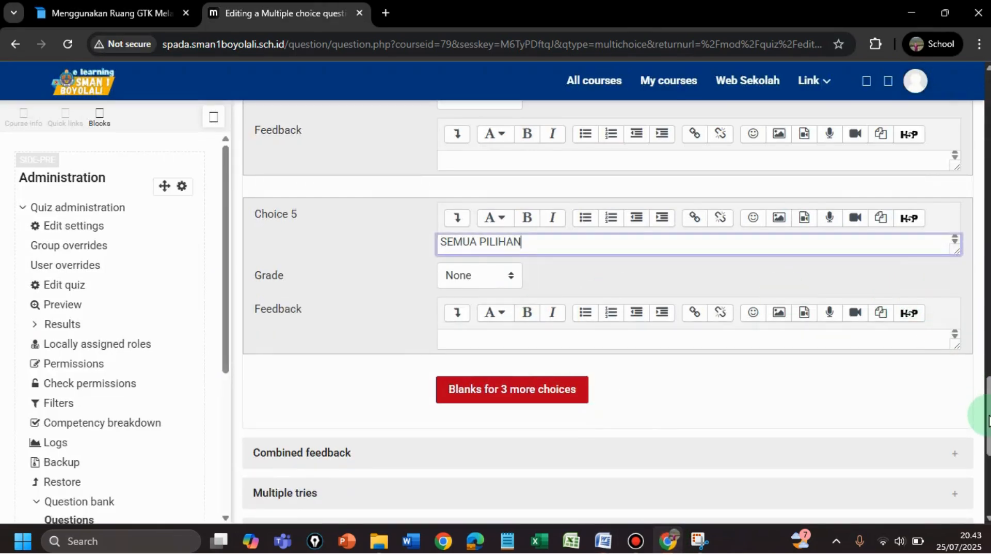
pyautogui.moveTo(988, 416); pyautogui.dragTo(989, 404)
pyautogui.scroll(5, 800, 325)
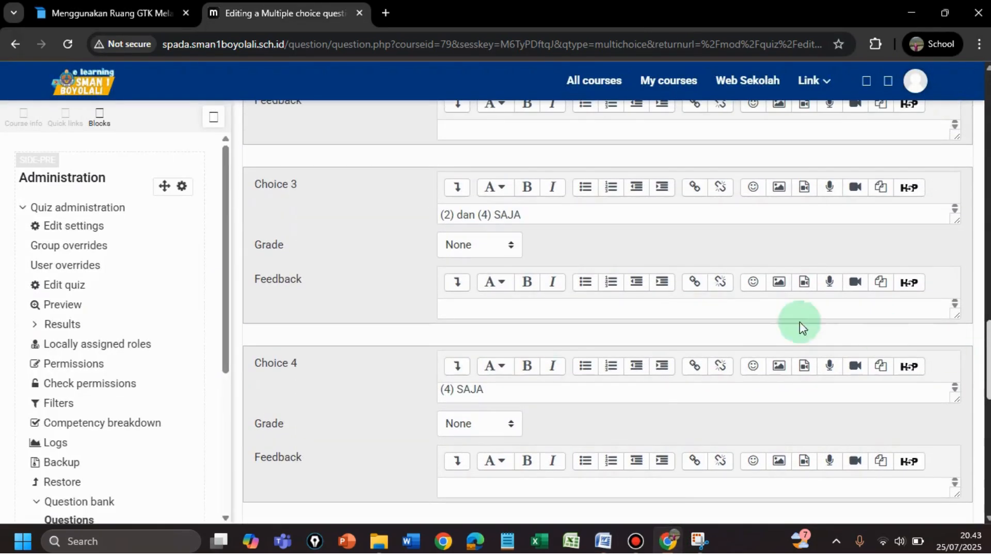
# Grade choice '(2) dan (4) SAJA' at 100% and save question 3
pyautogui.click(510, 246)
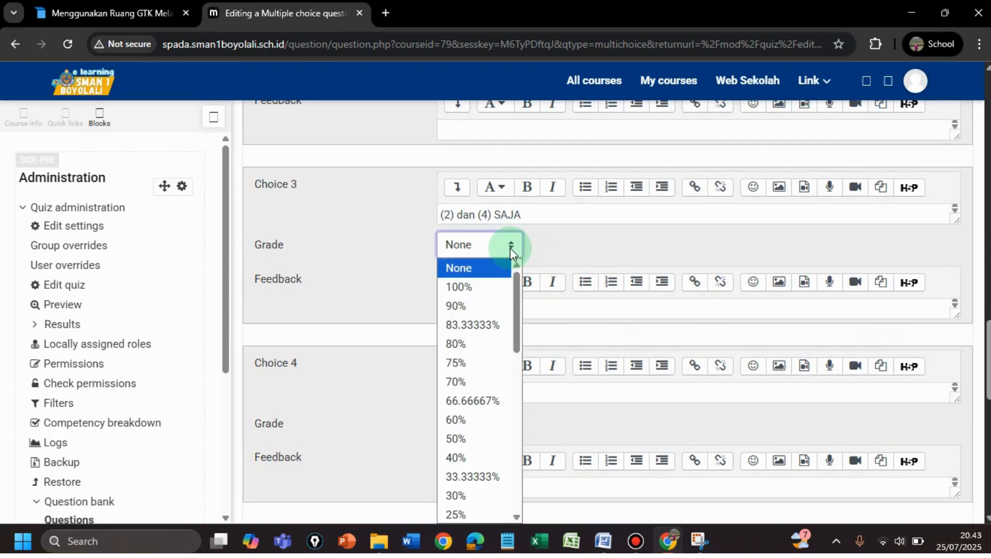
pyautogui.click(481, 286)
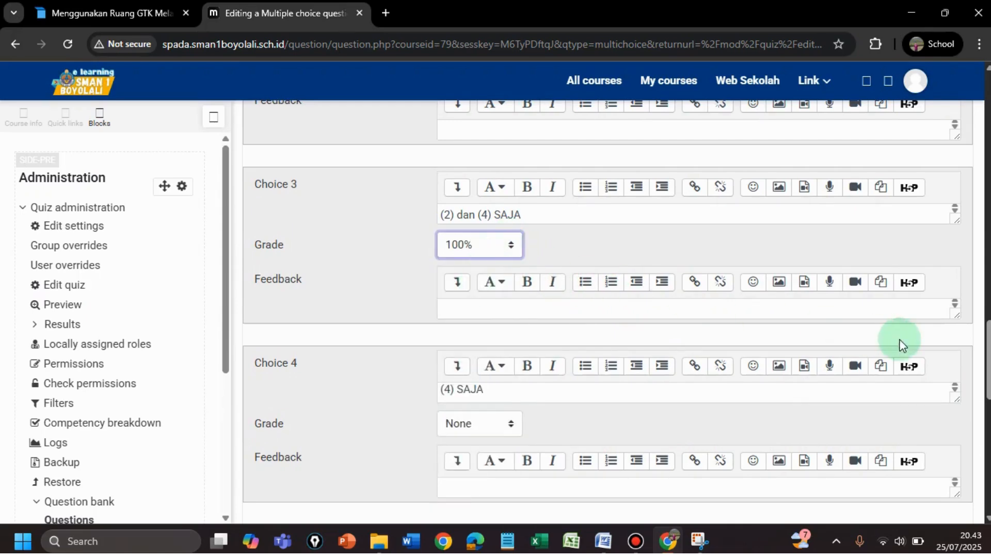
pyautogui.moveTo(988, 370); pyautogui.dragTo(987, 475)
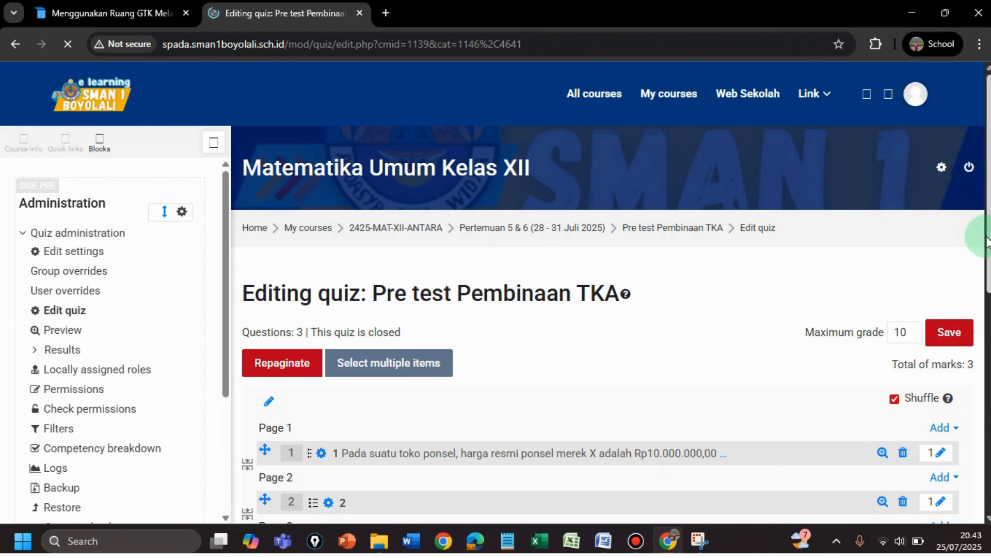
# Preview each of the three quiz questions in a maximized window, closing each preview
pyautogui.scroll(-2, 987, 238)
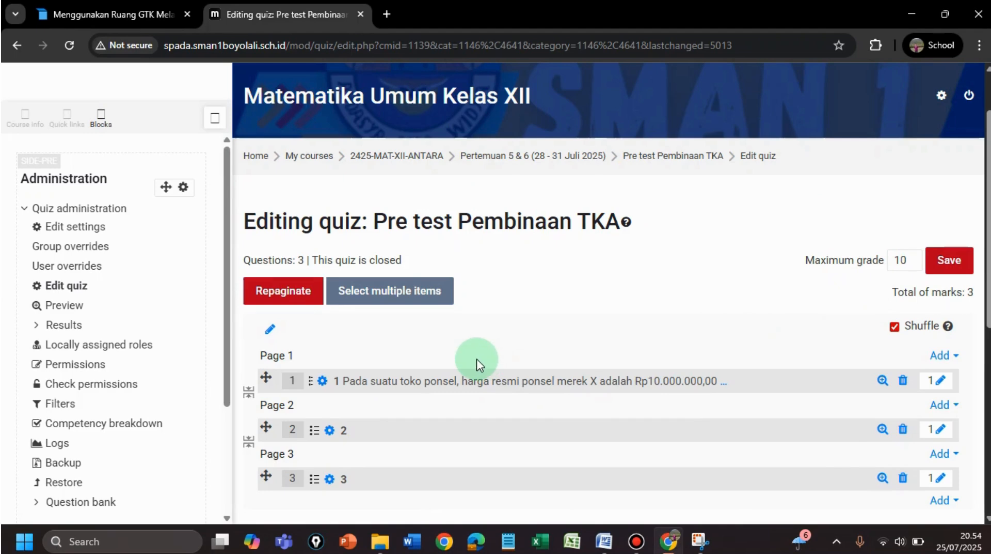
pyautogui.click(883, 381)
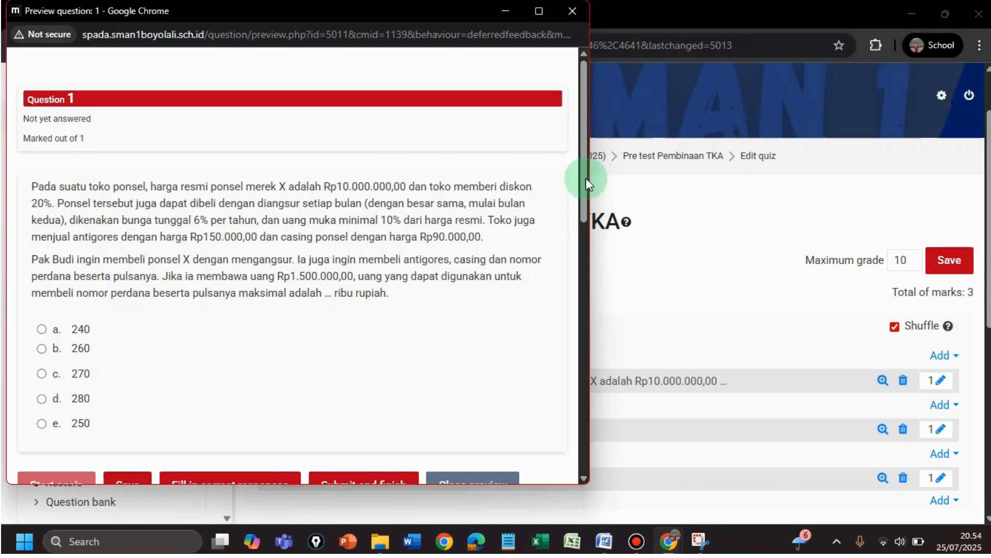
pyautogui.click(538, 10)
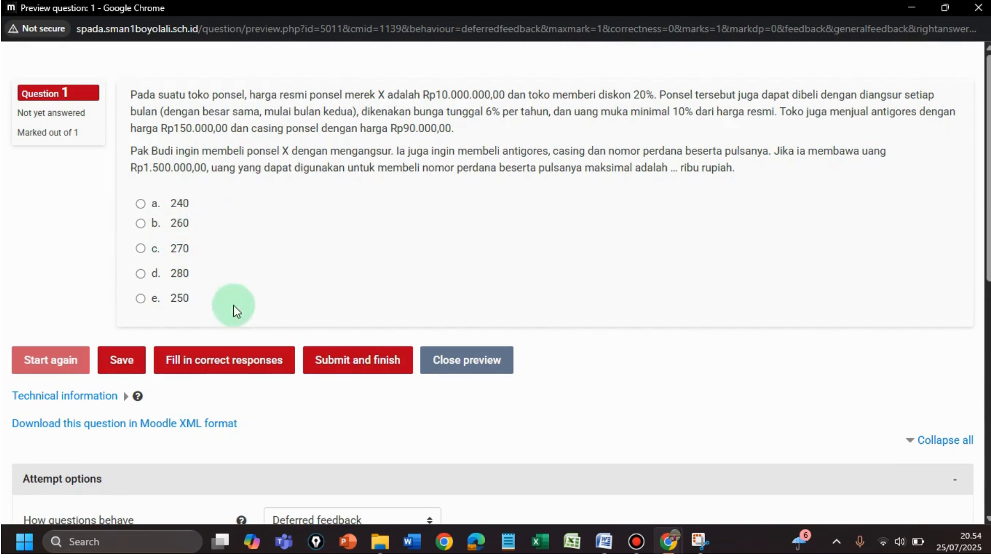
pyautogui.click(457, 362)
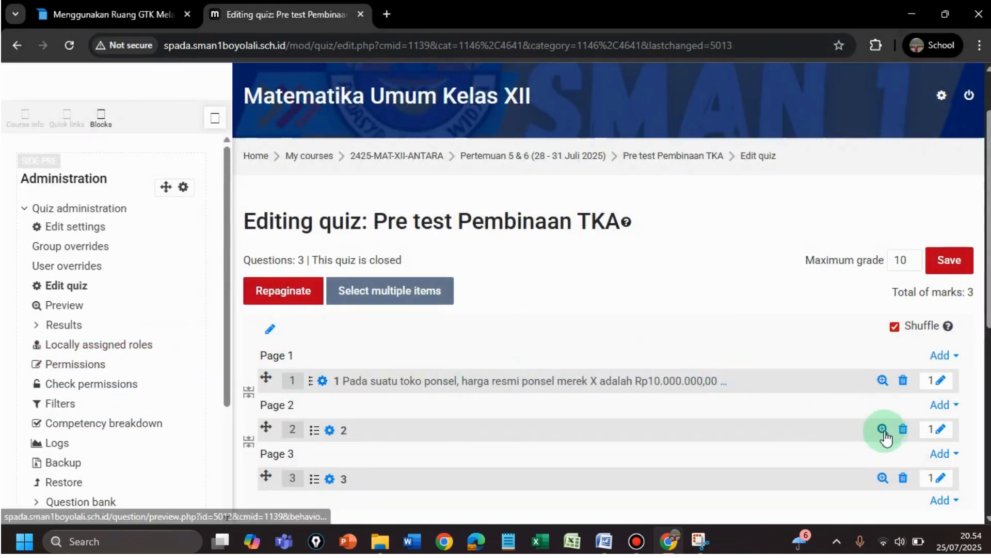
pyautogui.click(883, 430)
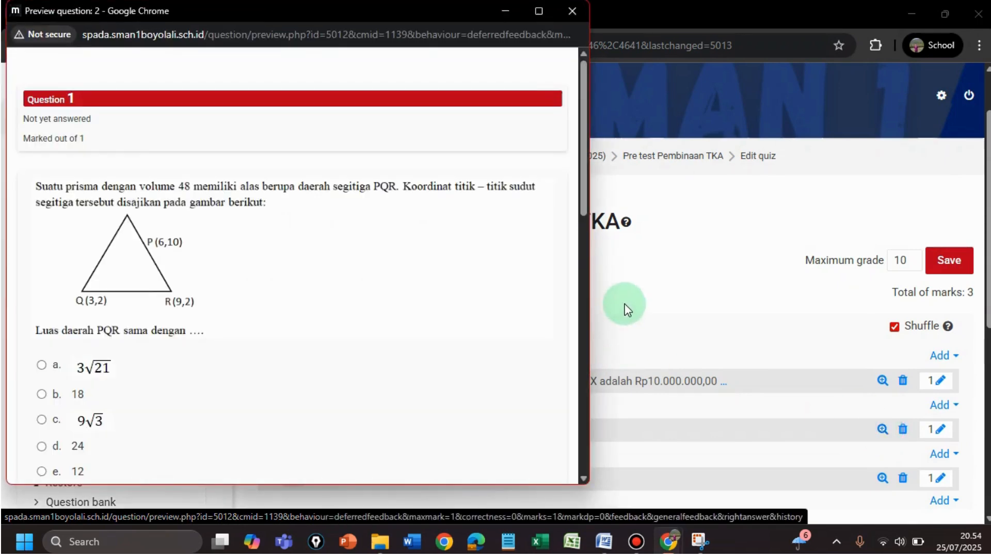
pyautogui.click(539, 11)
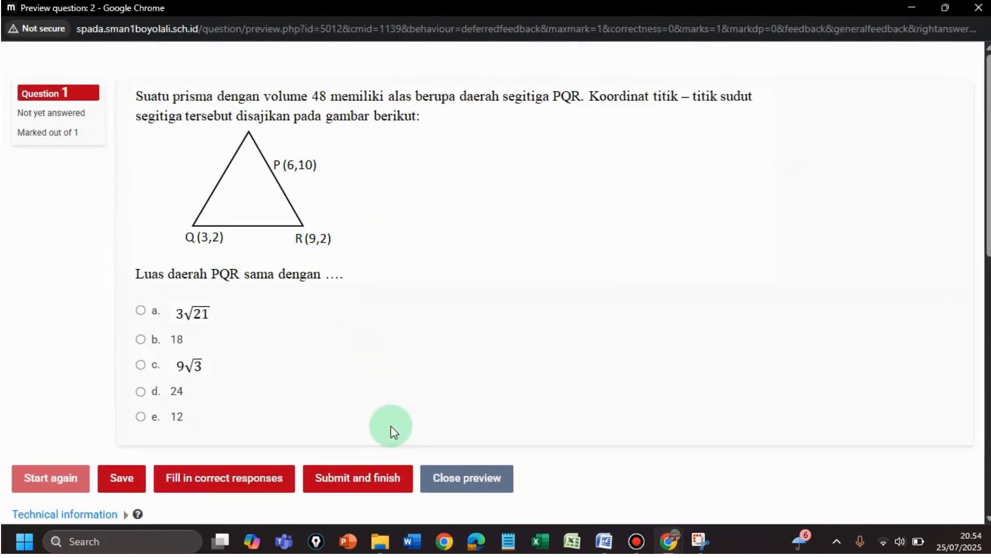
pyautogui.click(478, 482)
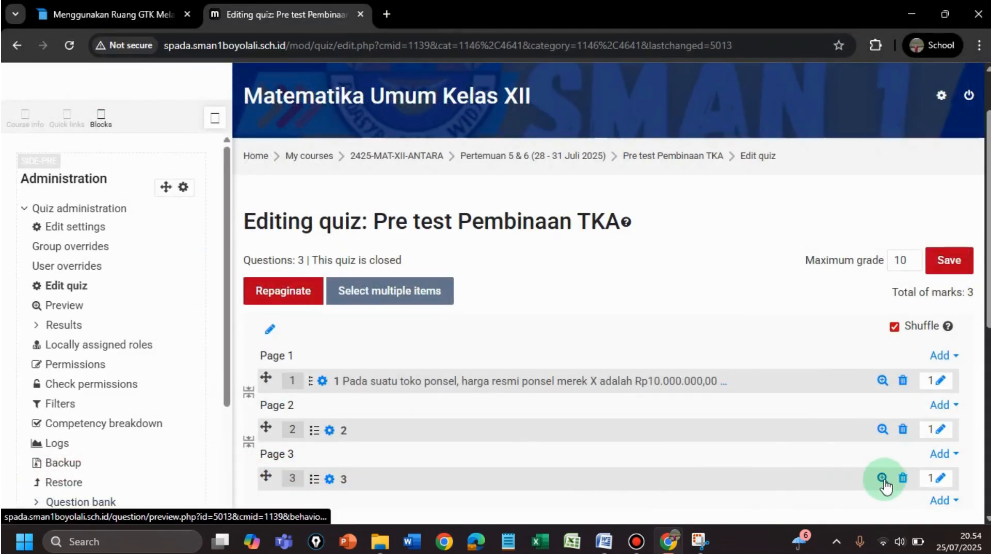
pyautogui.click(883, 480)
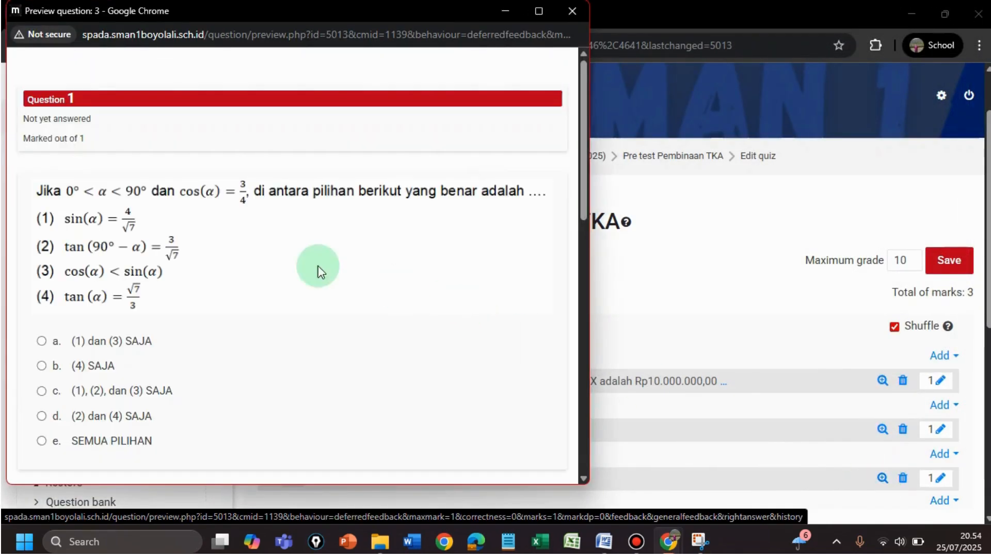
pyautogui.click(539, 12)
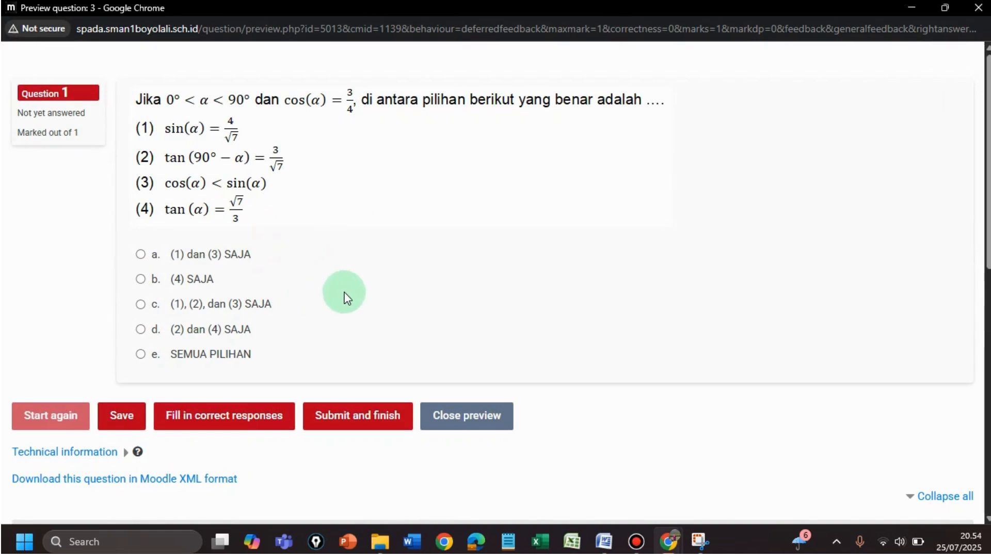
pyautogui.click(490, 415)
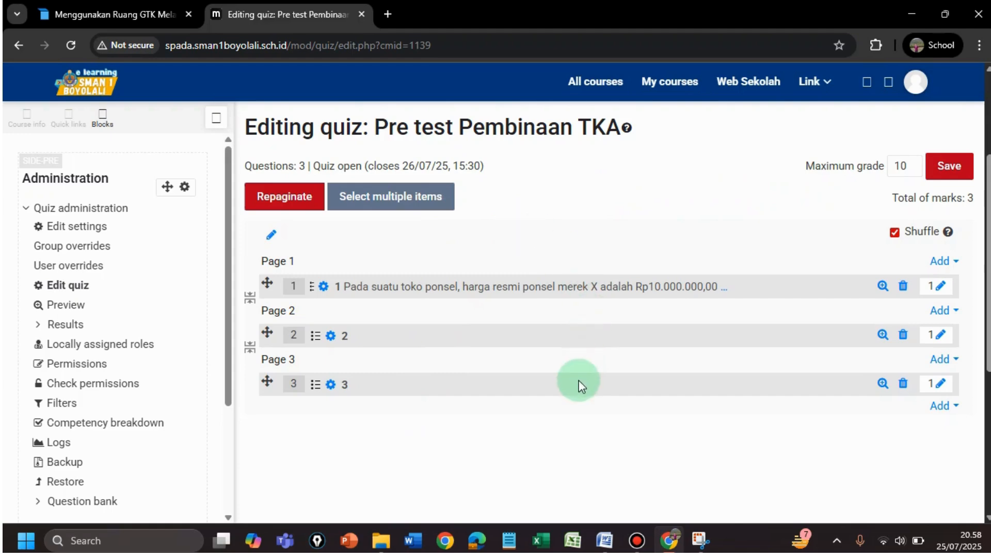
# Scroll the Editing quiz page back up
pyautogui.scroll(2, 986, 299)
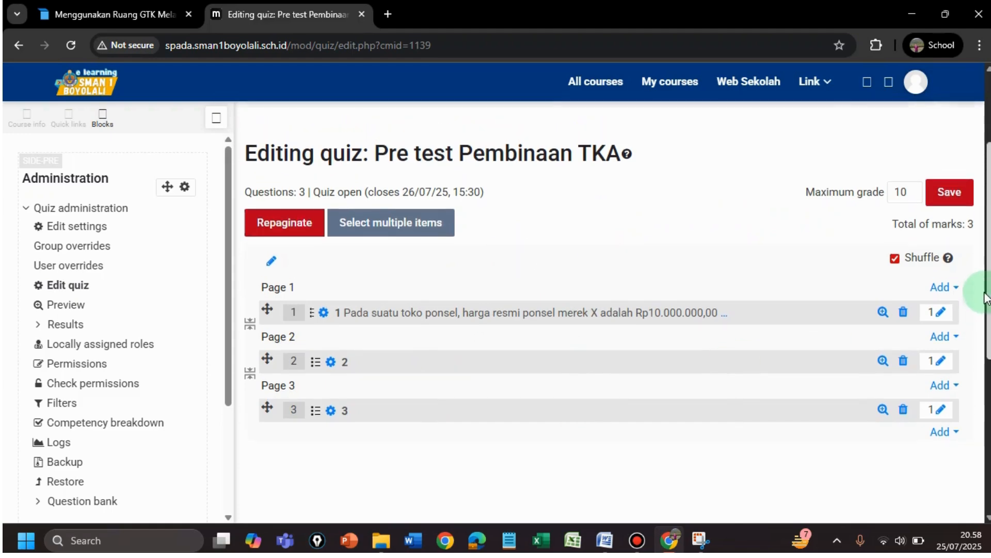
pyautogui.moveTo(983, 274); pyautogui.dragTo(984, 277)
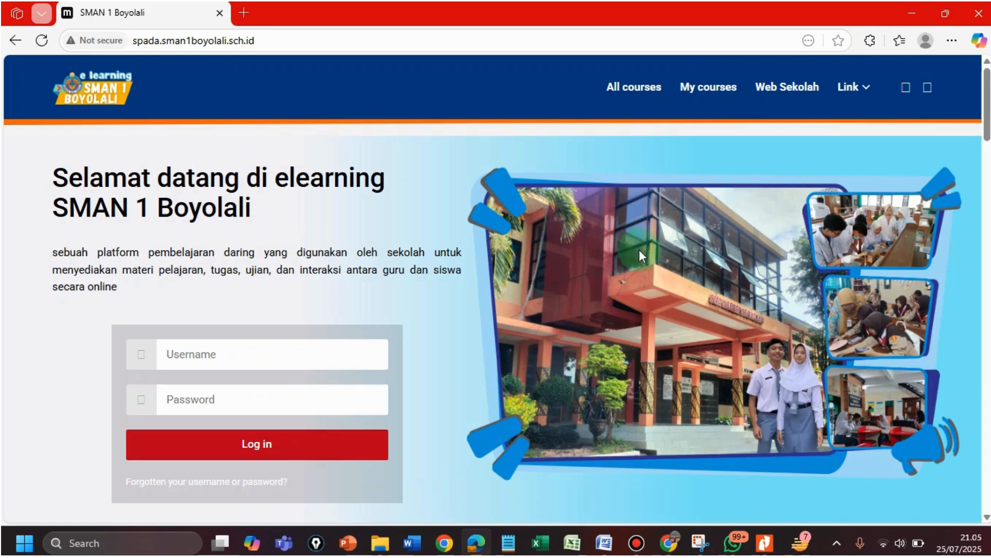
# Log in with the student's saved username and the account password
pyautogui.click(284, 351)
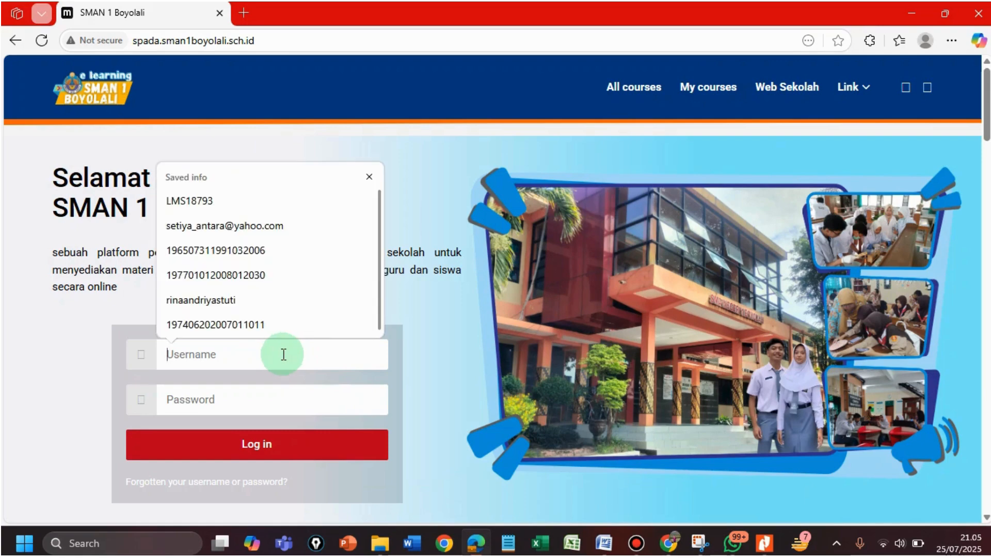
pyautogui.write('19017')
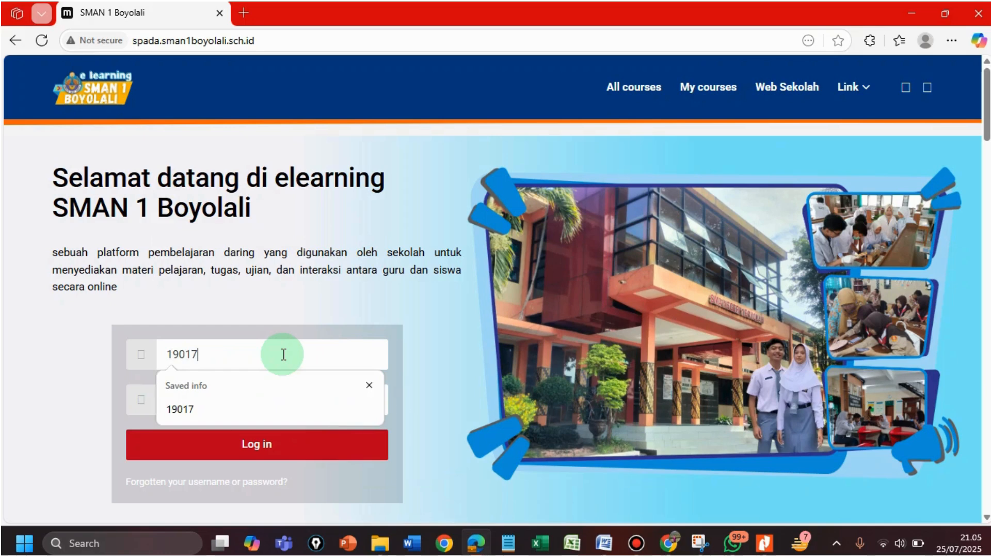
pyautogui.press('Tab')
pyautogui.click(251, 401)
pyautogui.write('•')
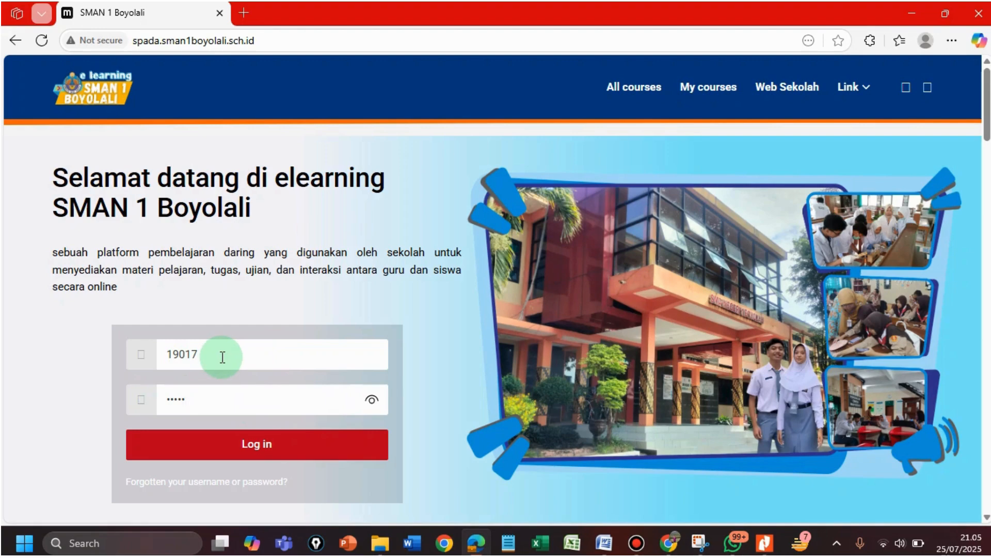
pyautogui.click(266, 451)
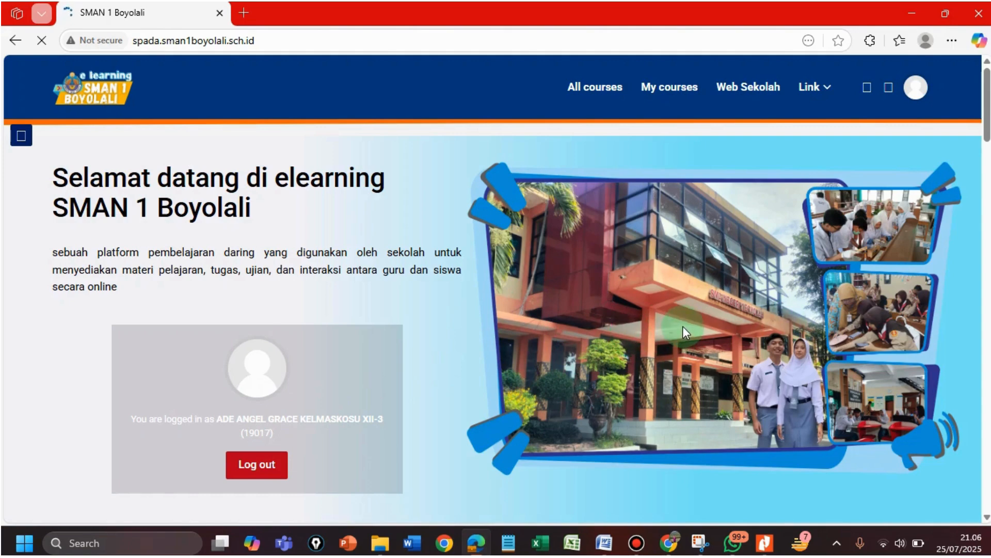
# Browse the site navigation to the Matematika course category, declining to save the password
pyautogui.click(21, 135)
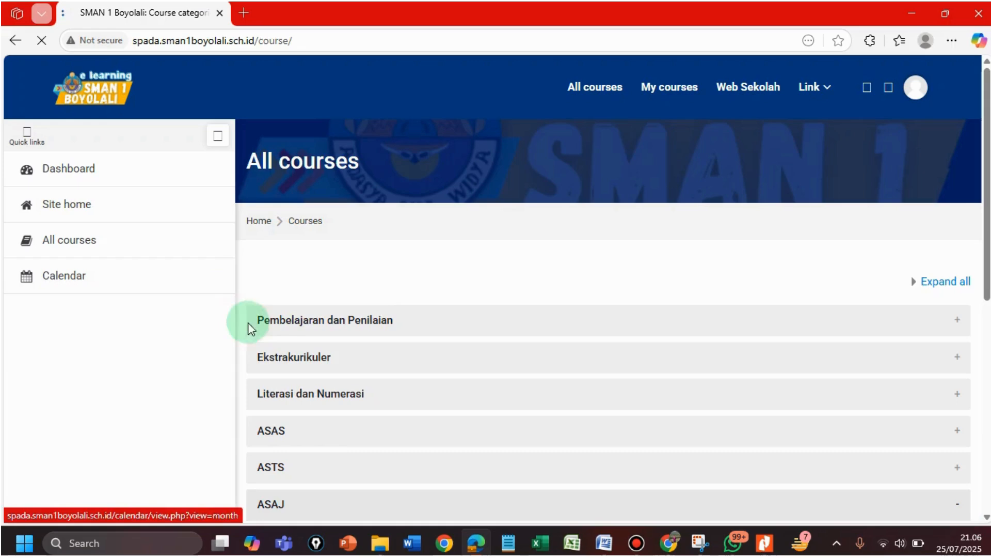
pyautogui.scroll(-3, 324, 356)
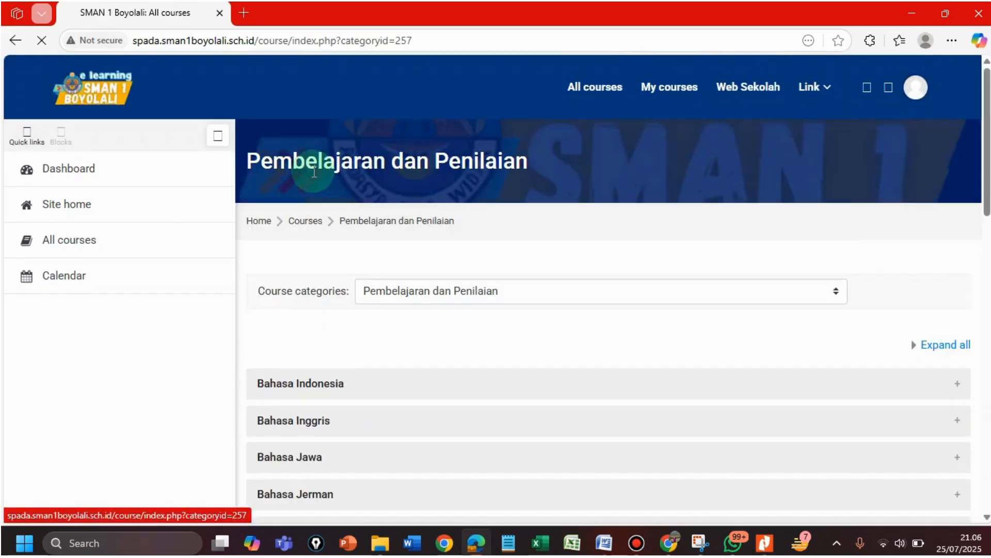
pyautogui.click(806, 225)
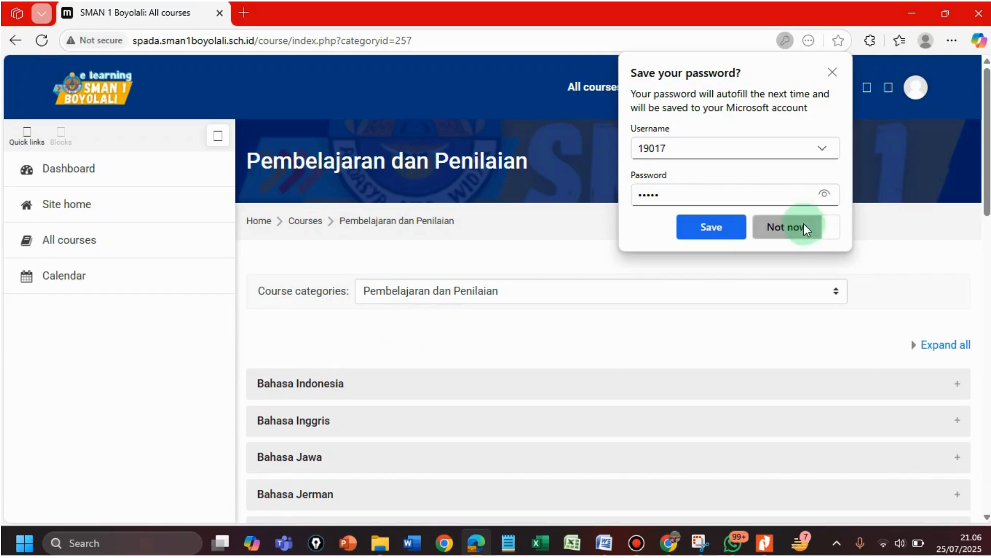
pyautogui.scroll(-5, 436, 406)
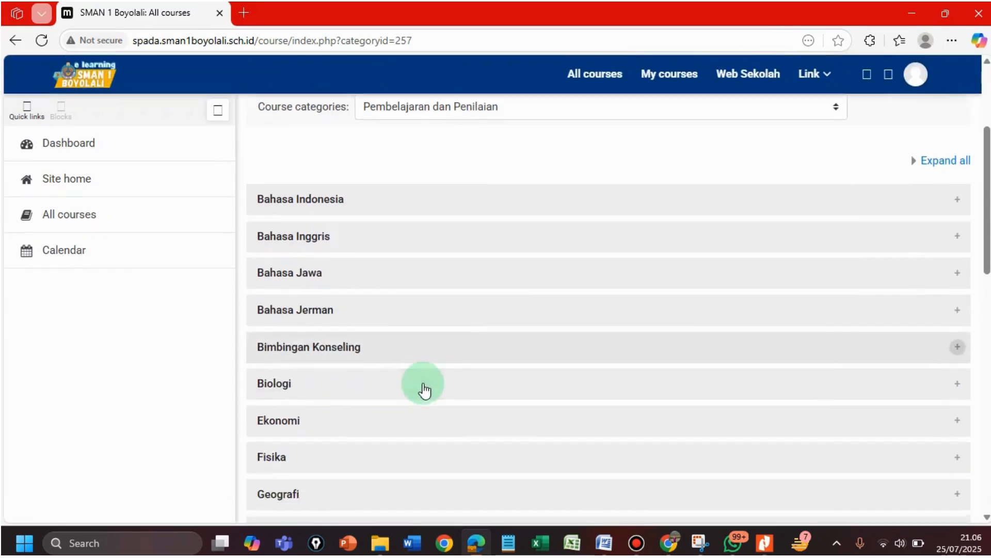
pyautogui.scroll(-1, 321, 425)
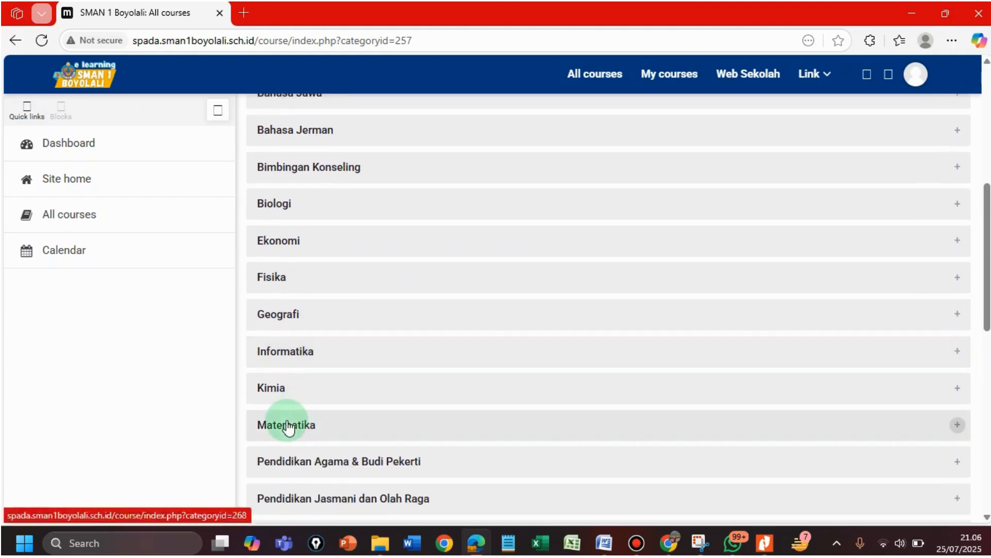
pyautogui.click(288, 423)
# Enter Matematika Umum Kelas XII and scroll down to the Pertemuan 5 & 6 section
pyautogui.scroll(-3, 321, 421)
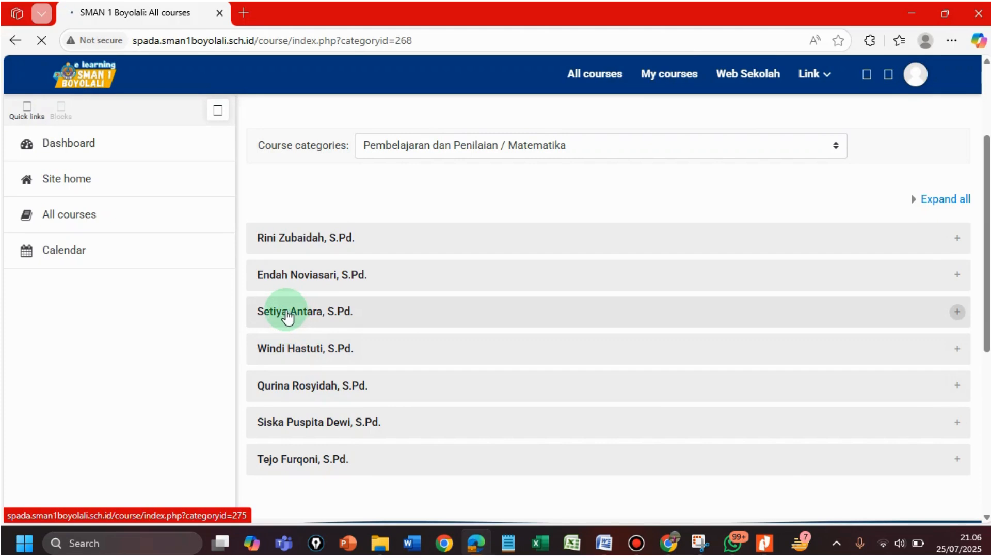
pyautogui.scroll(-2, 502, 339)
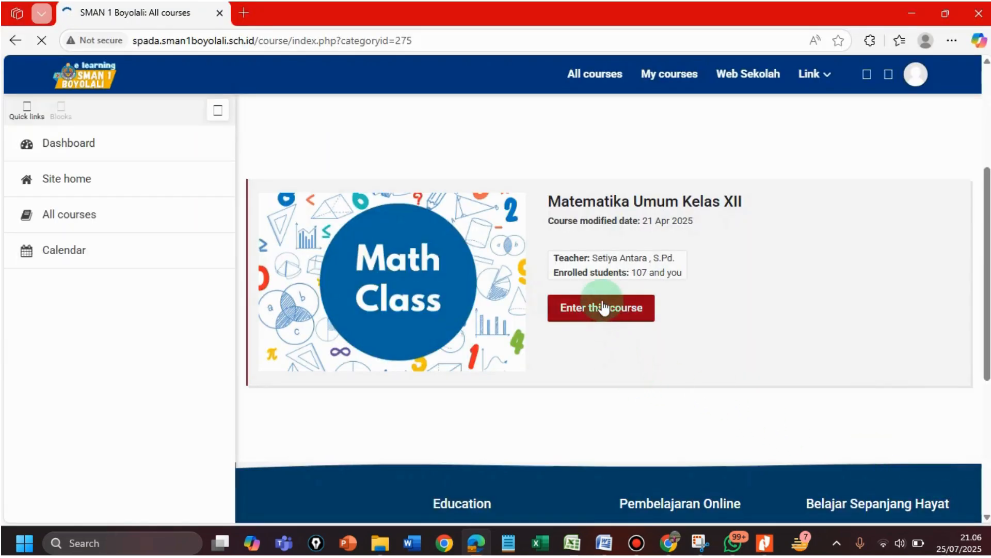
pyautogui.click(600, 310)
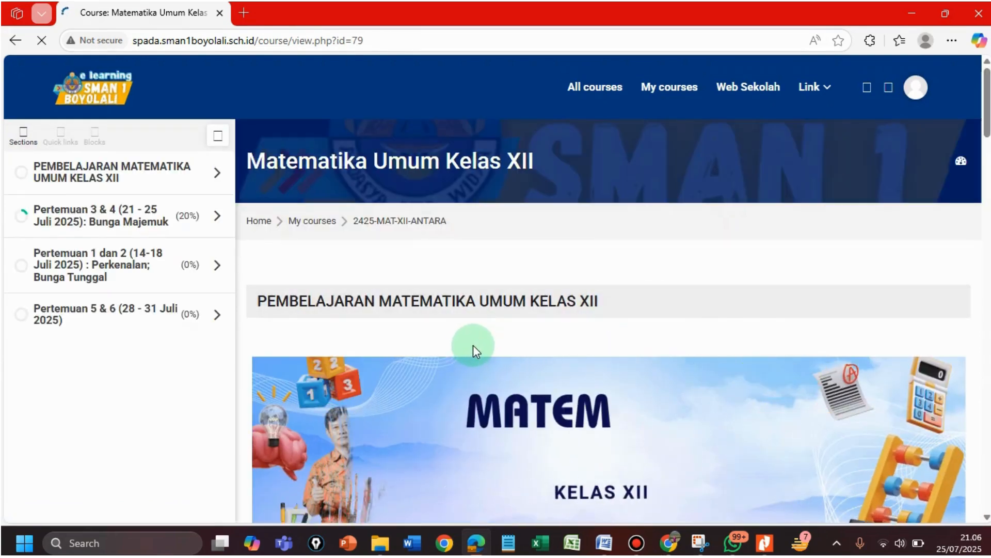
pyautogui.scroll(-5, 473, 345)
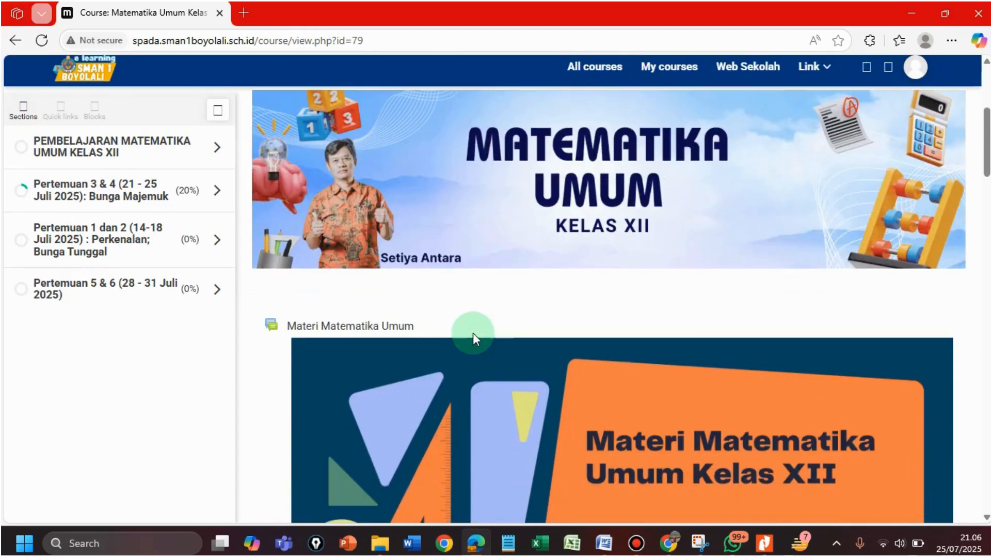
pyautogui.scroll(-10, 524, 333)
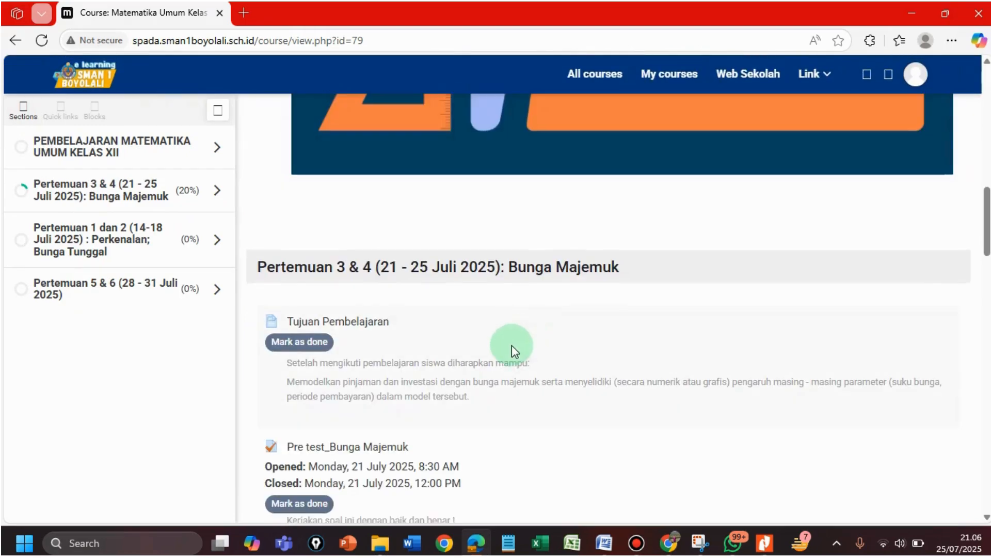
pyautogui.scroll(-5, 512, 344)
pyautogui.scroll(-18, 512, 345)
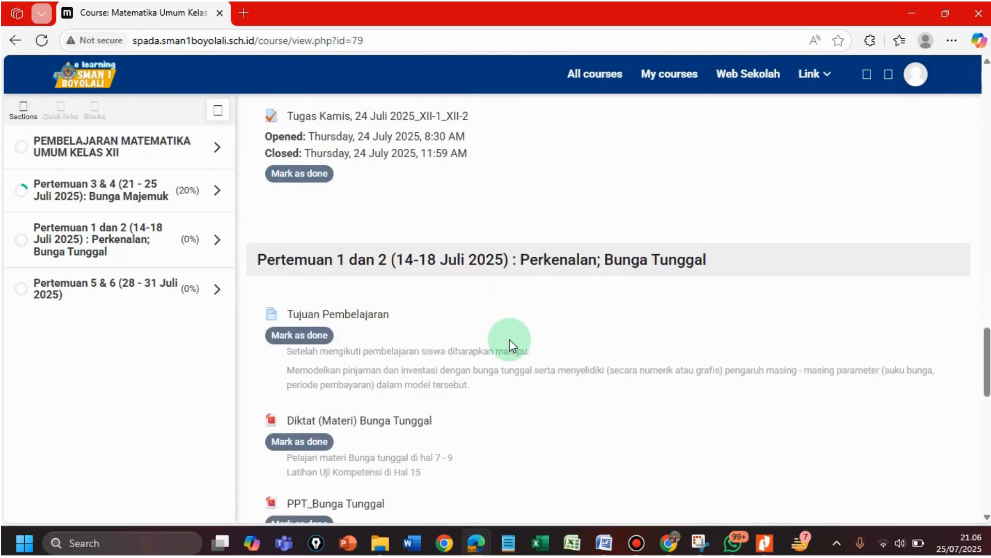
pyautogui.scroll(-3, 510, 344)
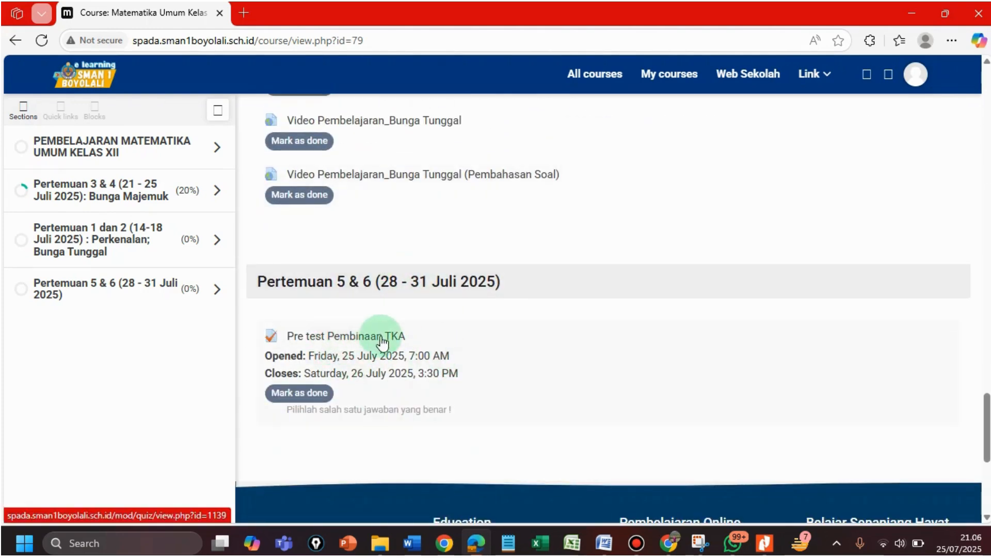
# Open Pre test Pembinaan TKA, start an attempt, then dismiss the quiz password prompt
pyautogui.click(344, 338)
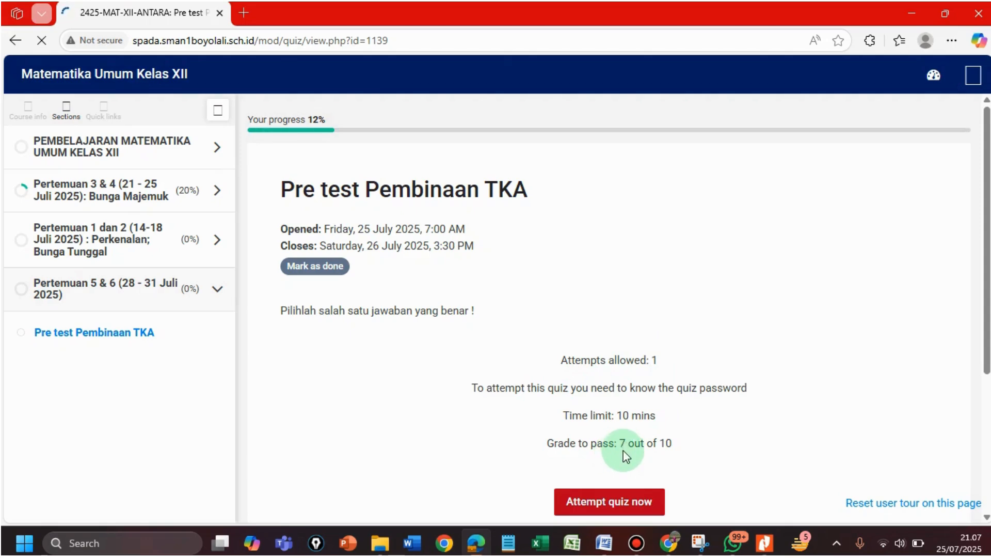
pyautogui.click(603, 503)
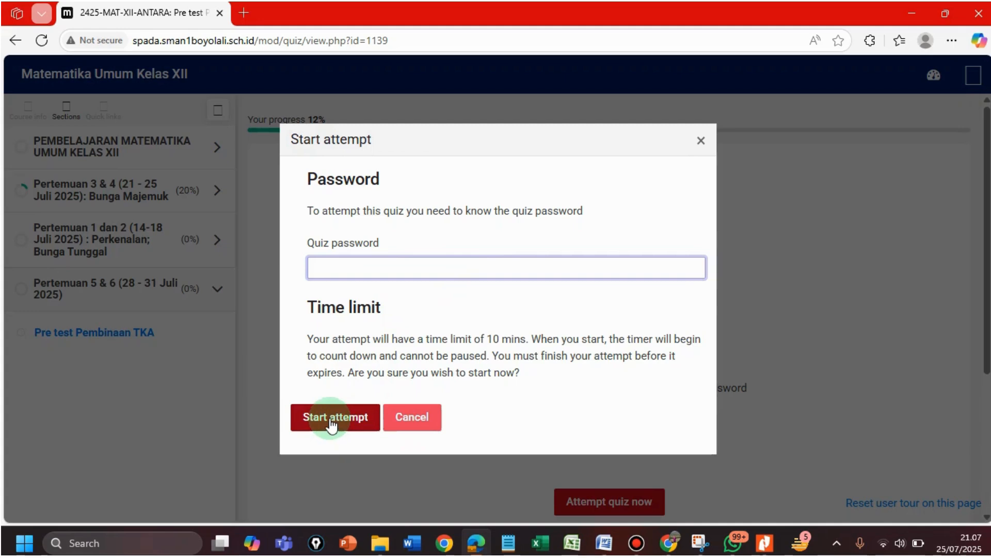
pyautogui.click(702, 141)
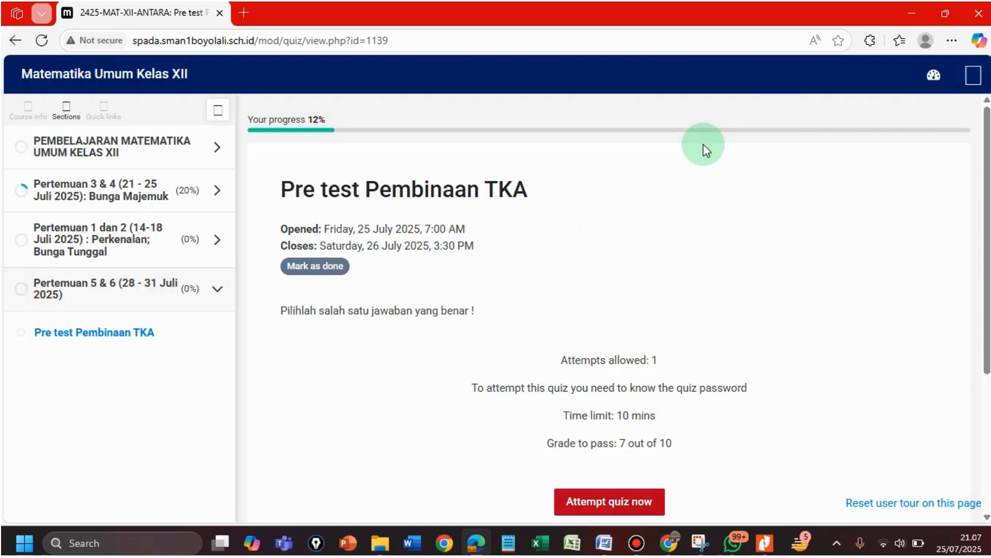